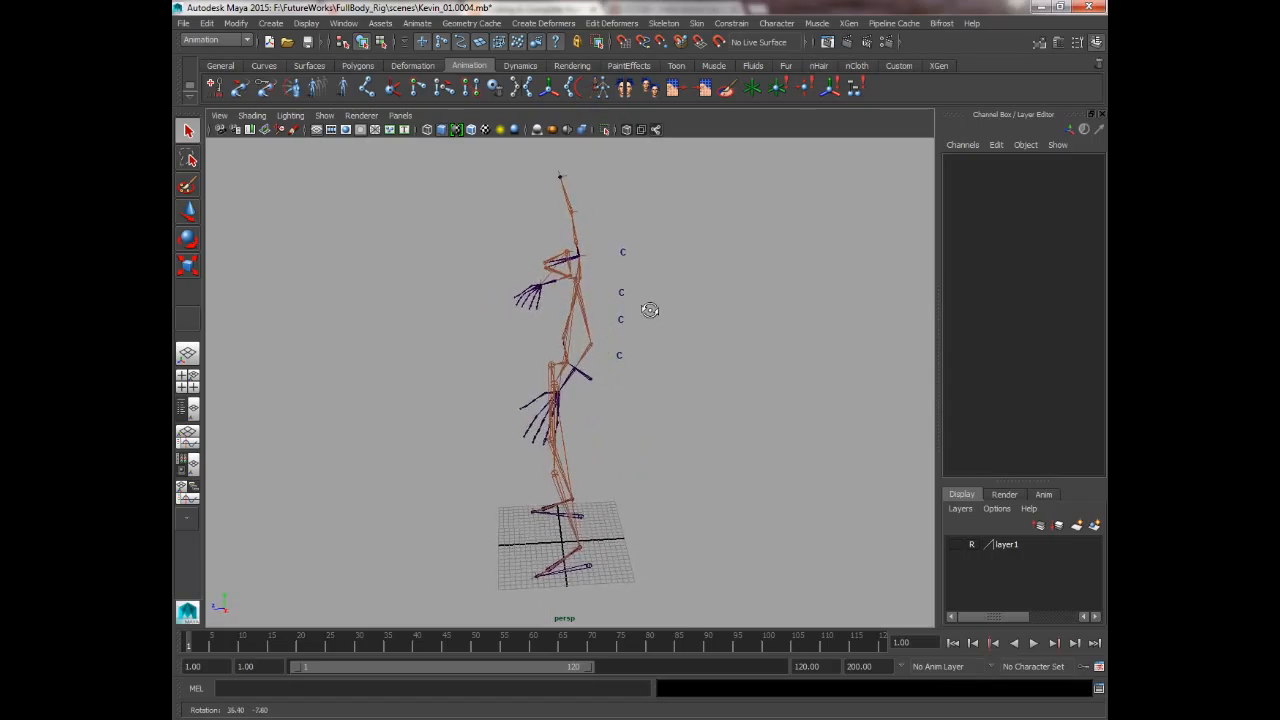
# Step: Draw a NURBS circle on the grid beside the skeleton's left foot
pyautogui.keyDown('alt'); pyautogui.moveTo(720, 309); pyautogui.dragTo(726, 327, button='middle'); pyautogui.keyUp('alt')
pyautogui.keyDown('alt'); pyautogui.moveTo(726, 327); pyautogui.dragTo(720, 391); pyautogui.keyUp('alt')
pyautogui.keyDown('alt'); pyautogui.moveTo(720, 391); pyautogui.dragTo(681, 385, button='right'); pyautogui.keyUp('alt')
pyautogui.keyDown('alt'); pyautogui.moveTo(681, 385); pyautogui.dragTo(669, 364, button='middle'); pyautogui.keyUp('alt')
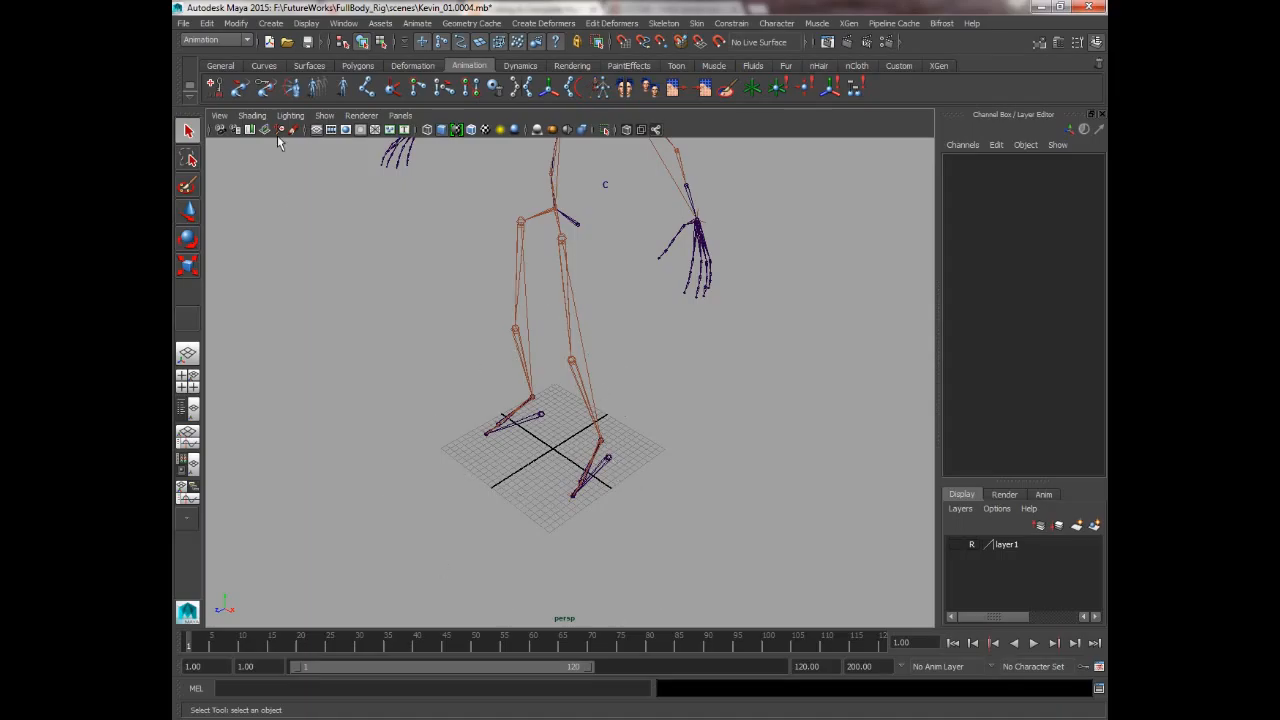
pyautogui.click(262, 66)
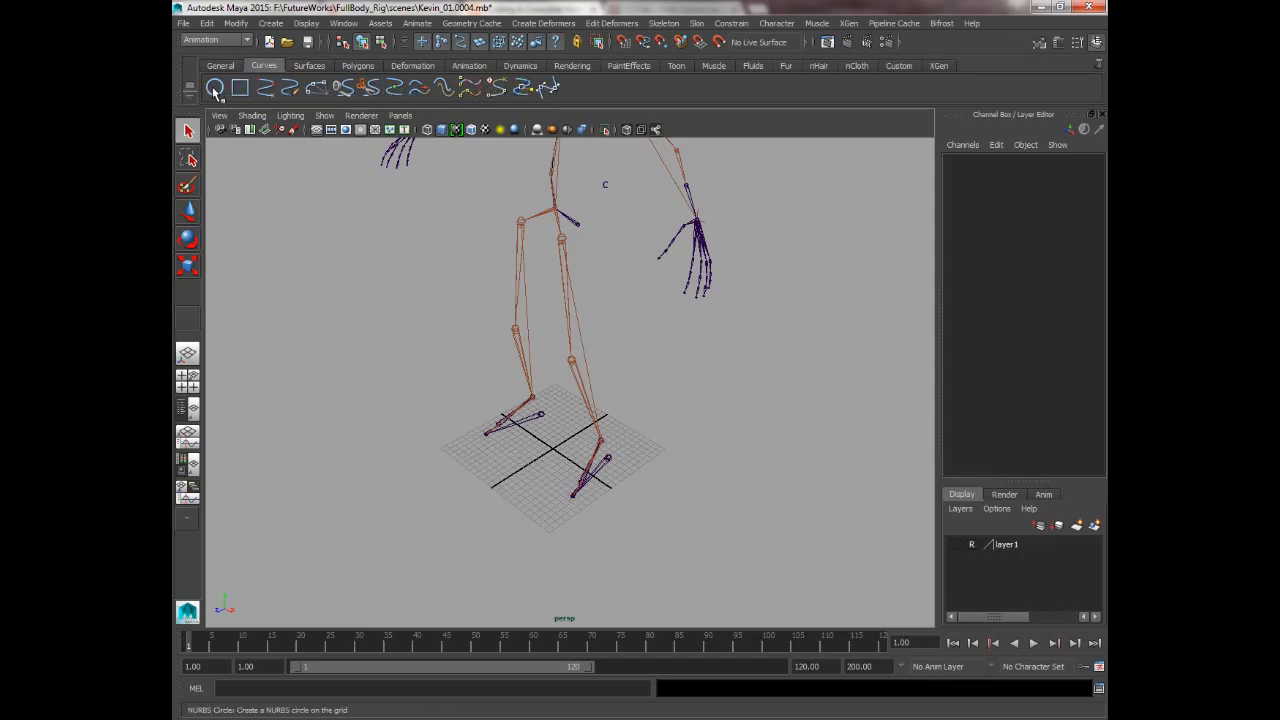
pyautogui.doubleClick(214, 88)
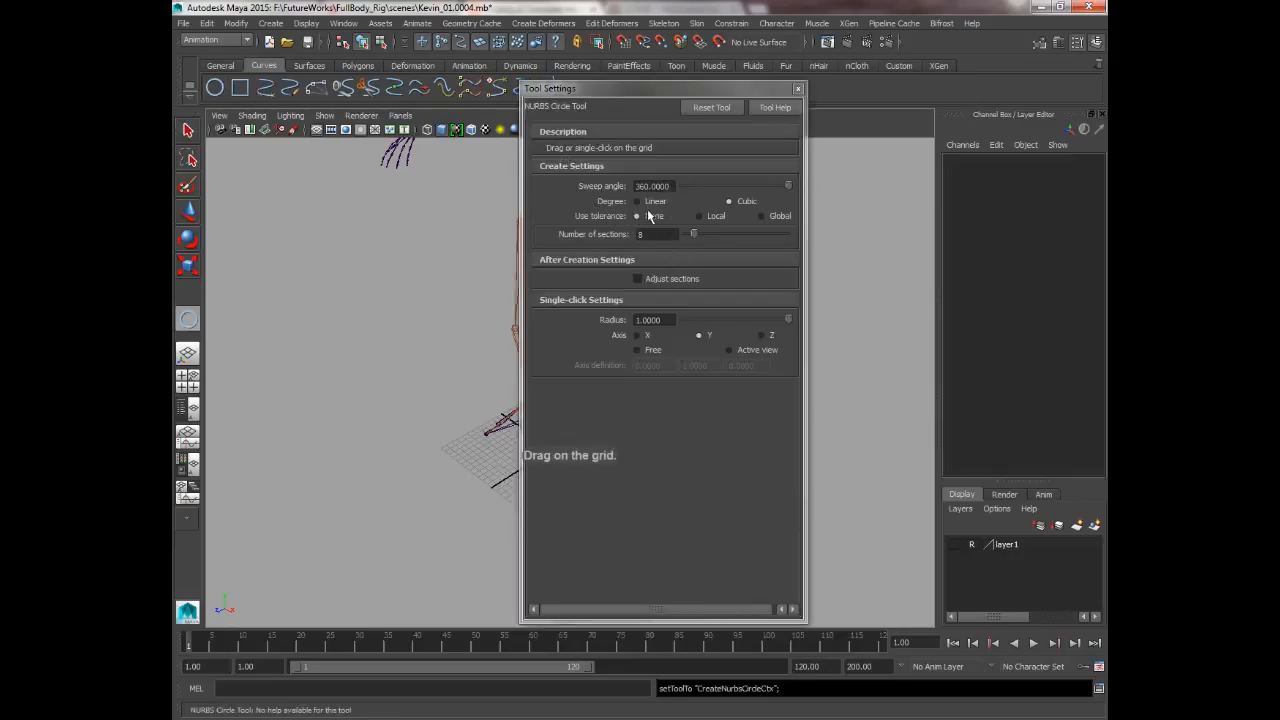
pyautogui.click(799, 91)
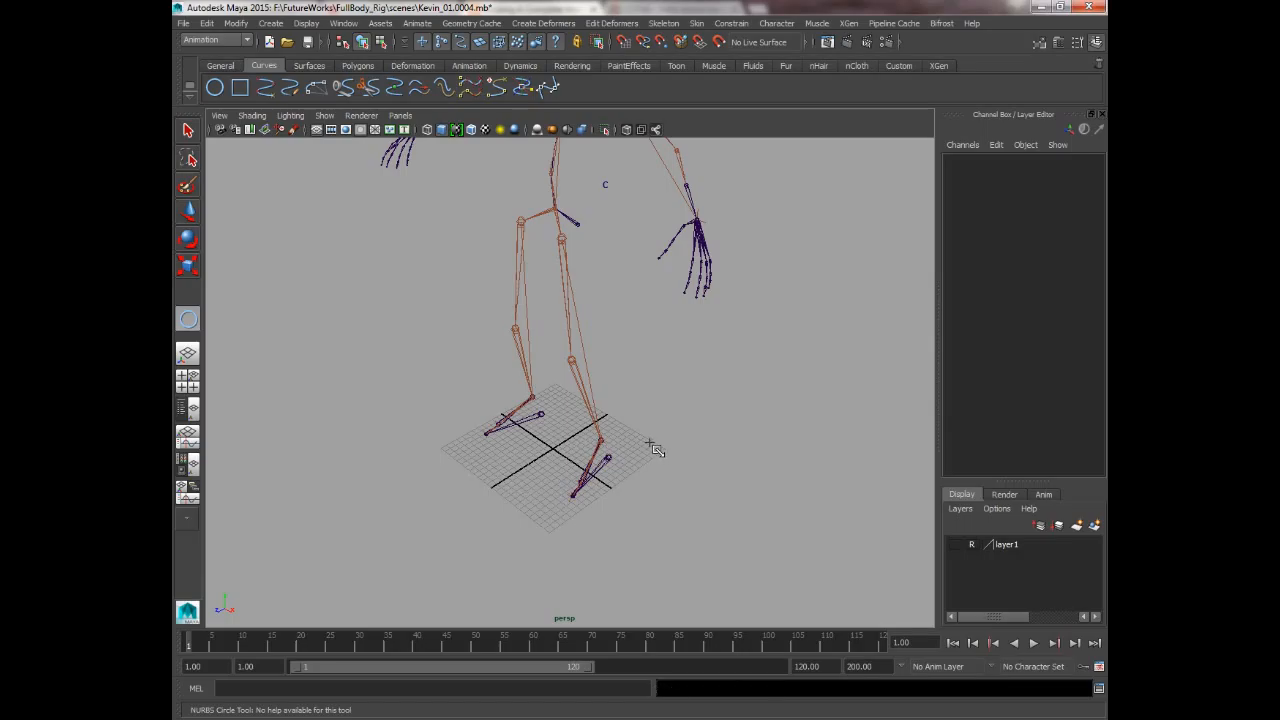
pyautogui.moveTo(652, 418); pyautogui.dragTo(629, 489)
# Step: Snap the circle's centre onto the left foot's leg-lock joint at the heel
pyautogui.press('q')
pyautogui.press('w')
pyautogui.press('x')
pyautogui.press('v')
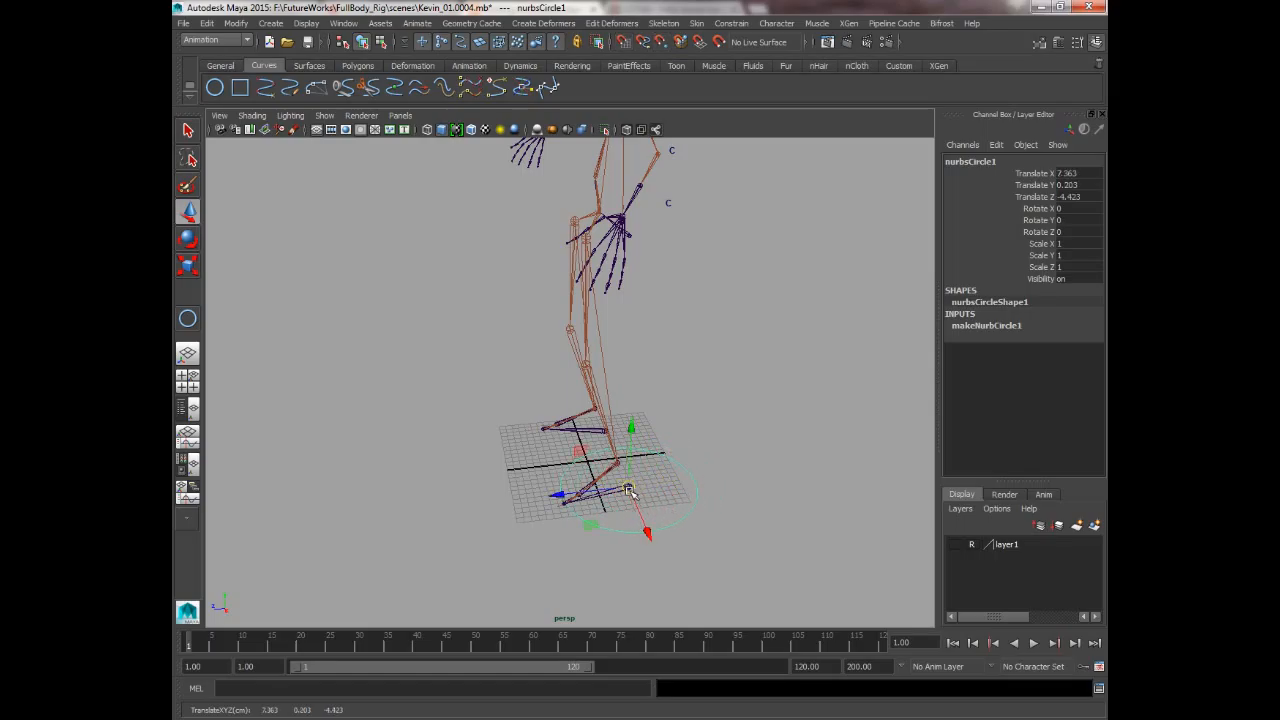
pyautogui.keyDown('alt'); pyautogui.moveTo(629, 489); pyautogui.dragTo(607, 388, button='middle'); pyautogui.keyUp('alt')
pyautogui.keyDown('alt'); pyautogui.moveTo(622, 406); pyautogui.dragTo(697, 490, button='right'); pyautogui.keyUp('alt')
pyautogui.keyDown('alt'); pyautogui.moveTo(625, 404); pyautogui.dragTo(603, 370, button='middle'); pyautogui.keyUp('alt')
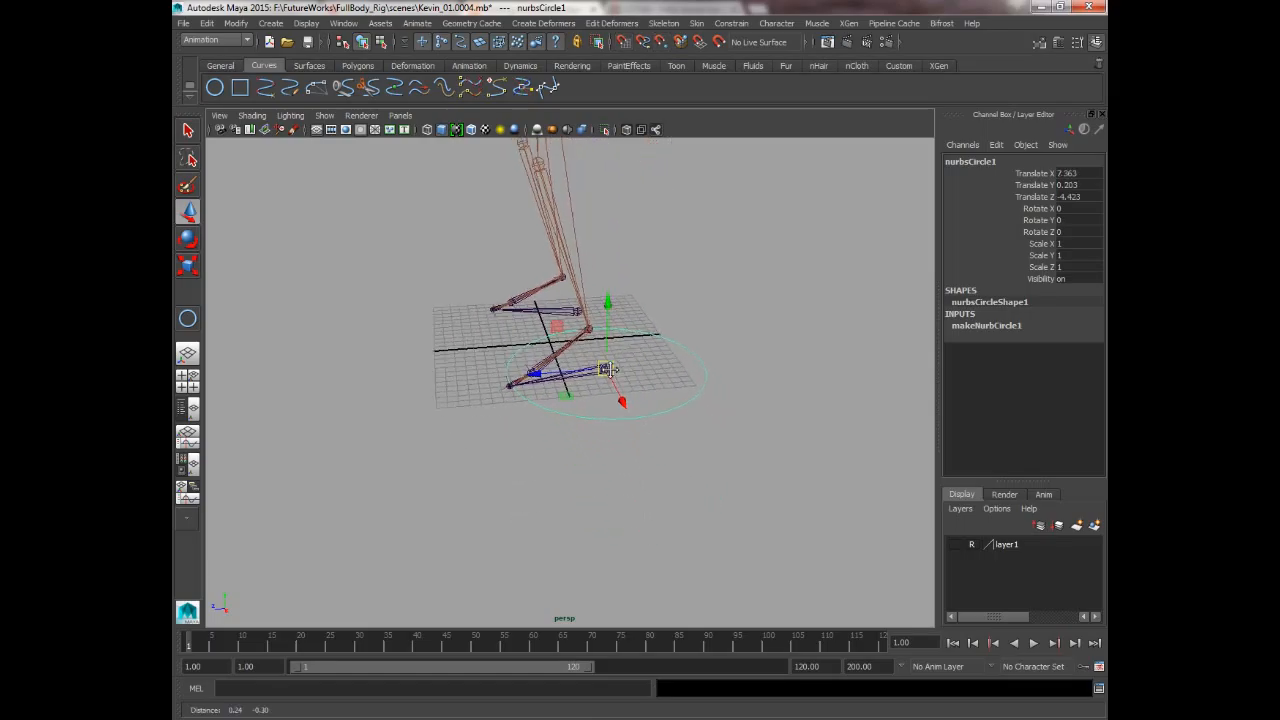
pyautogui.keyDown('alt'); pyautogui.moveTo(603, 370); pyautogui.dragTo(612, 371, button='right'); pyautogui.keyUp('alt')
pyautogui.moveTo(568, 368); pyautogui.dragTo(610, 360)
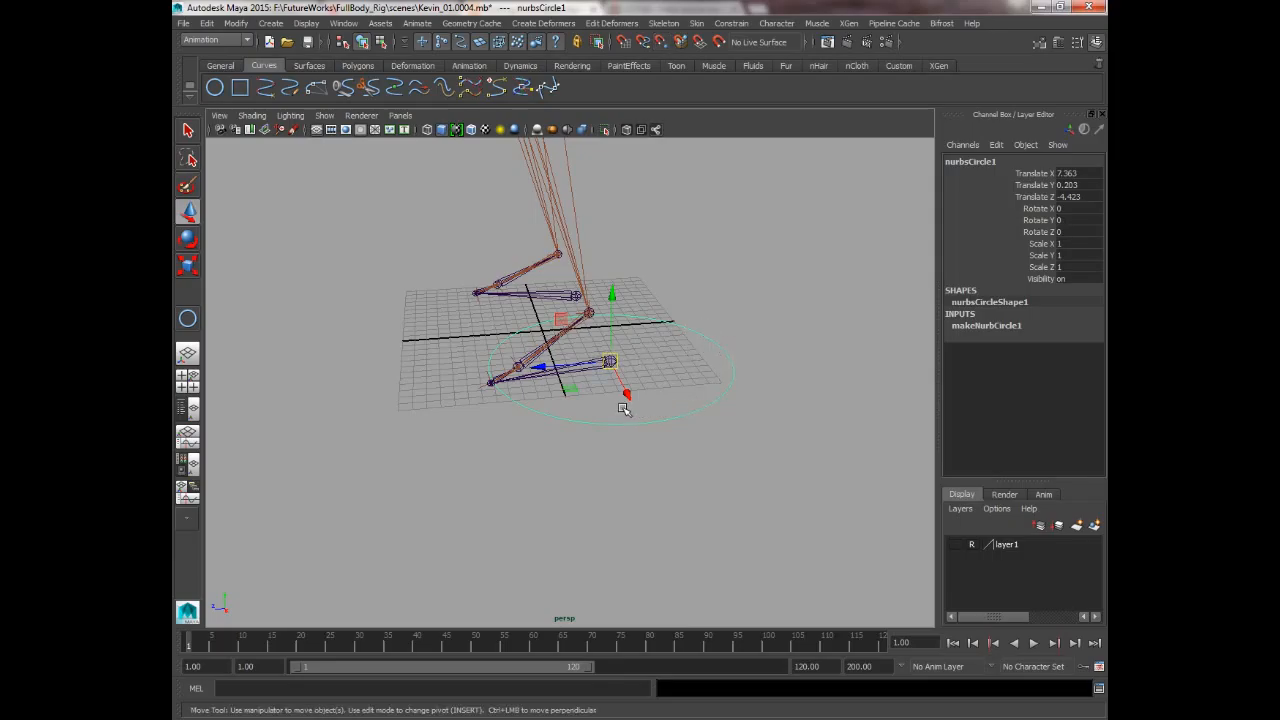
# Step: Move the circle's rear control vertices forward so the curve sits close behind the left heel
pyautogui.moveTo(729, 356); pyautogui.dragTo(682, 299, button='right')
pyautogui.moveTo(682, 298); pyautogui.dragTo(820, 429)
pyautogui.keyDown('alt'); pyautogui.moveTo(816, 428); pyautogui.dragTo(754, 352); pyautogui.keyUp('alt')
pyautogui.moveTo(816, 482); pyautogui.dragTo(706, 312)
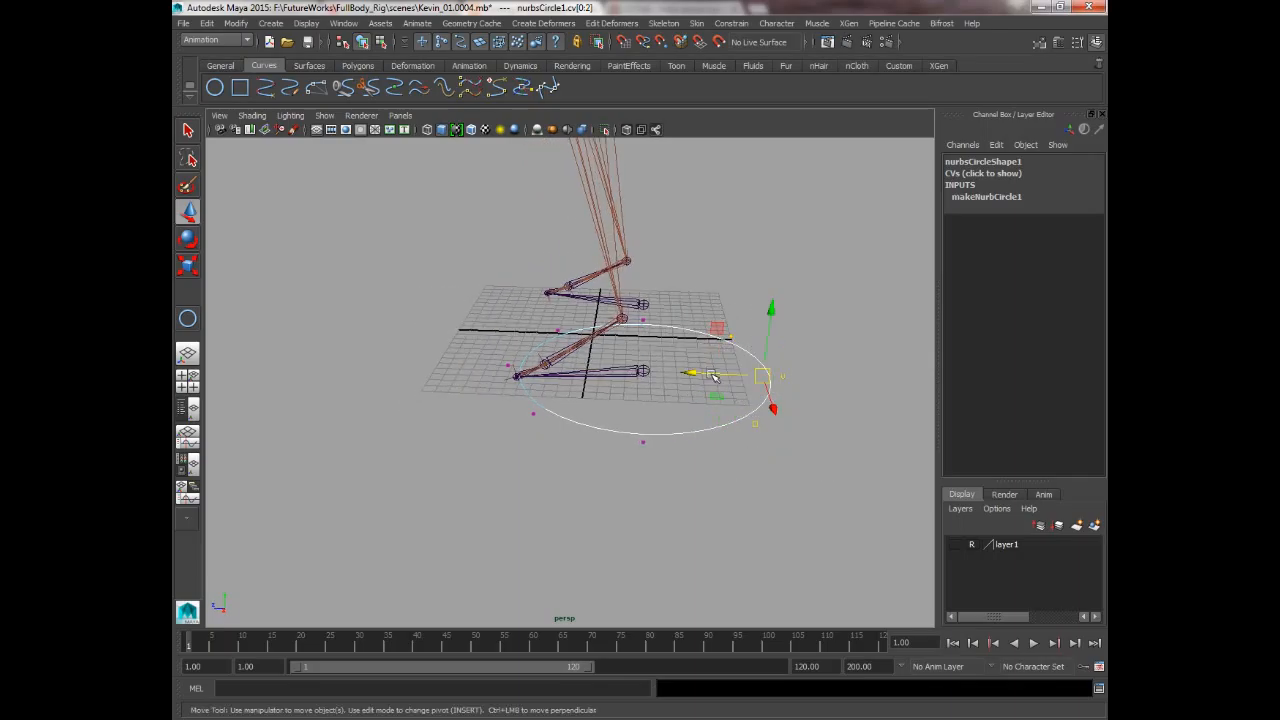
pyautogui.moveTo(712, 386); pyautogui.dragTo(660, 464)
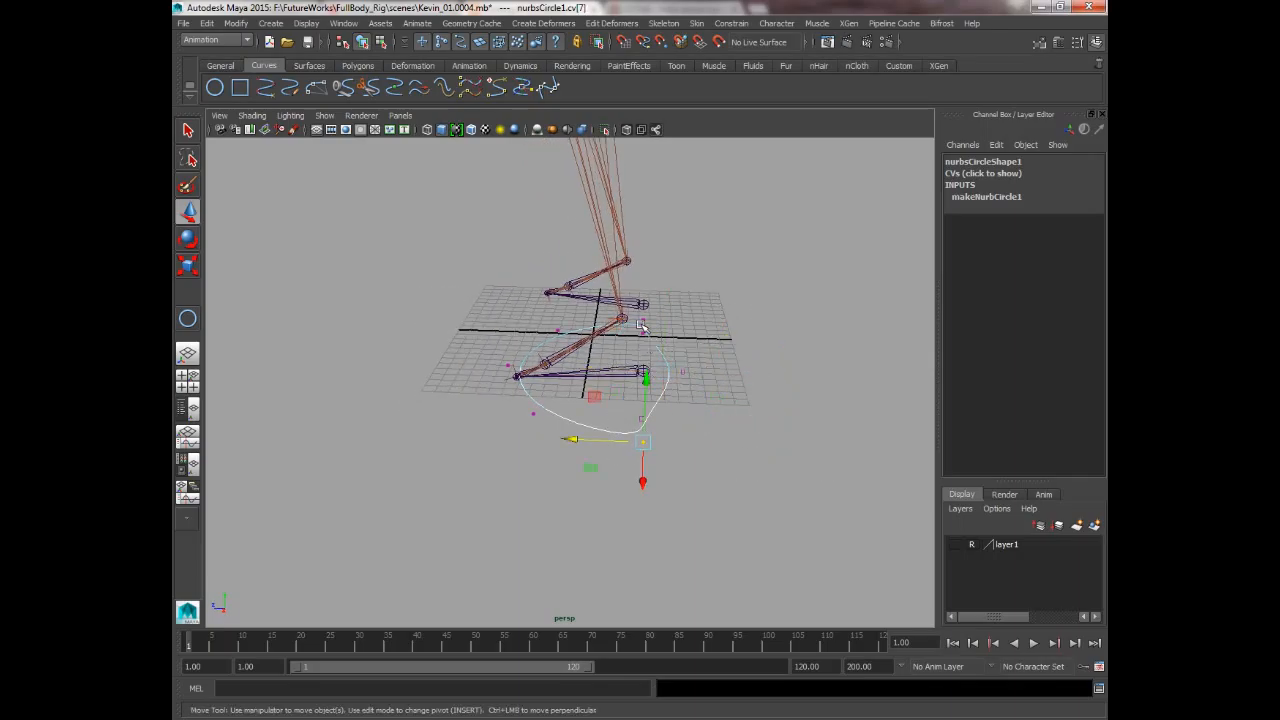
# Step: Scale the circle's side control vertices inward to narrow its middle, and return to object selection
pyautogui.moveTo(590, 364); pyautogui.dragTo(716, 384)
pyautogui.press('r')
pyautogui.keyDown('alt'); pyautogui.moveTo(716, 384); pyautogui.dragTo(648, 390, button='middle'); pyautogui.keyUp('alt')
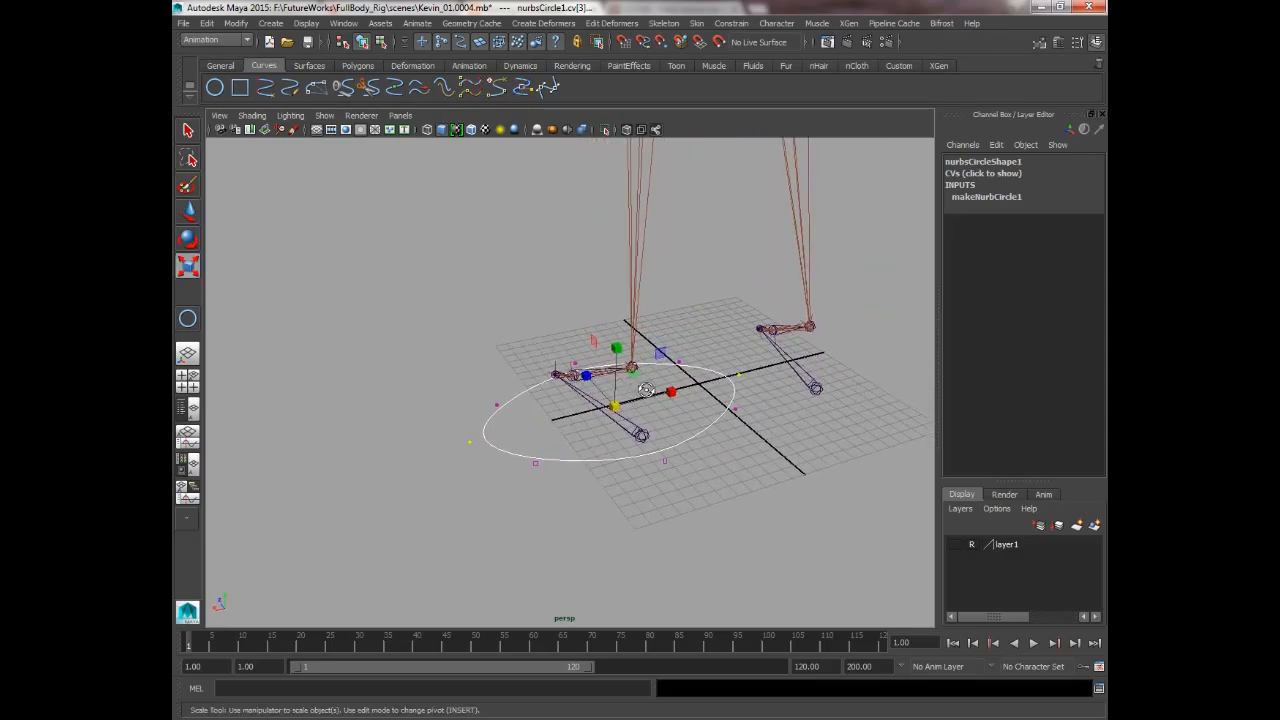
pyautogui.keyDown('alt'); pyautogui.moveTo(648, 390); pyautogui.dragTo(606, 408); pyautogui.keyUp('alt')
pyautogui.moveTo(697, 409); pyautogui.dragTo(650, 405)
pyautogui.press('w')
pyautogui.moveTo(500, 430); pyautogui.dragTo(540, 460)
pyautogui.moveTo(718, 428); pyautogui.dragTo(762, 460)
pyautogui.moveTo(676, 447); pyautogui.dragTo(601, 414)
pyautogui.click(643, 410)
pyautogui.press('q')
pyautogui.press('w')
pyautogui.press('q')
# Step: Reposition the curve's front and outer-side control vertices one by one to form a footprint outline around the left foot
pyautogui.click(606, 414)
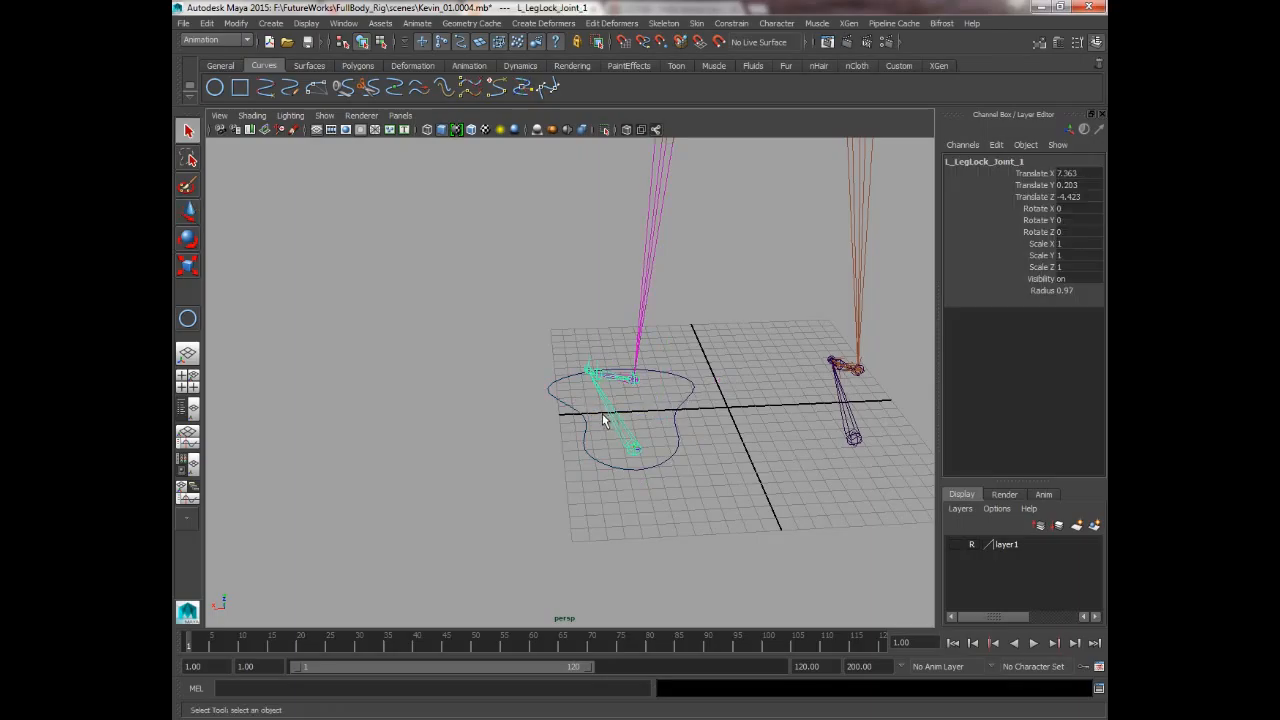
pyautogui.click(584, 418)
pyautogui.click(586, 419)
pyautogui.moveTo(586, 419); pyautogui.dragTo(555, 415, button='right')
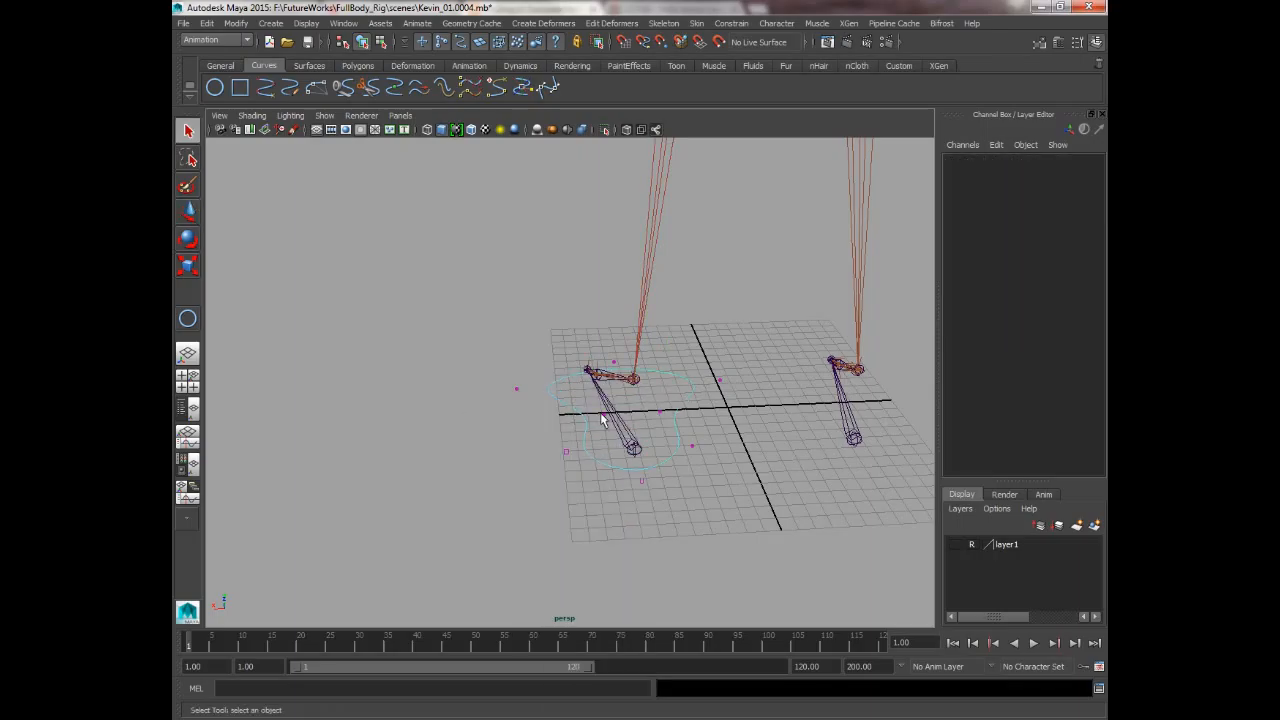
pyautogui.click(602, 414)
pyautogui.press('w')
pyautogui.moveTo(543, 416); pyautogui.dragTo(525, 440)
pyautogui.click(516, 360)
pyautogui.moveTo(466, 323); pyautogui.dragTo(460, 278)
pyautogui.click(606, 316)
pyautogui.moveTo(550, 283); pyautogui.dragTo(568, 294)
pyautogui.moveTo(537, 252); pyautogui.dragTo(493, 234)
pyautogui.click(707, 306)
pyautogui.moveTo(652, 271); pyautogui.dragTo(583, 231)
pyautogui.click(577, 379)
pyautogui.moveTo(520, 344); pyautogui.dragTo(494, 351)
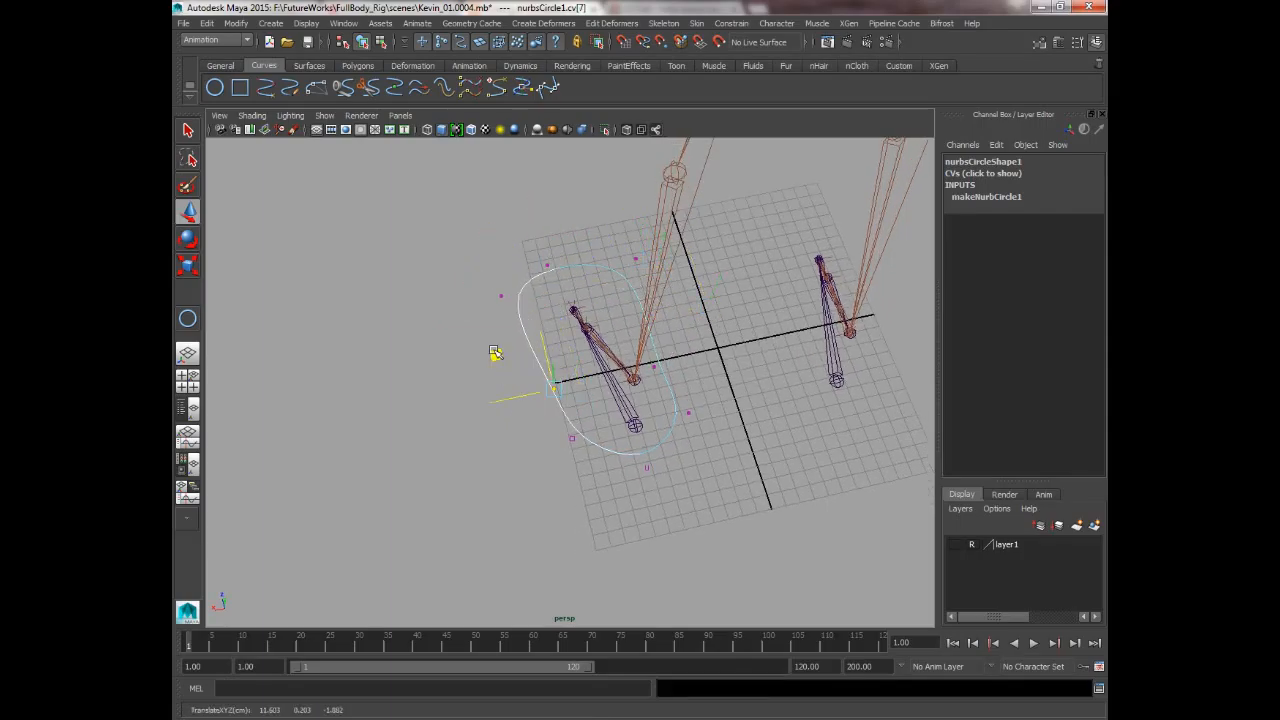
# Step: Adjust the remaining toe-end control vertices to smooth the left foot outline, then leave control vertex editing
pyautogui.click(501, 296)
pyautogui.keyDown('alt'); pyautogui.moveTo(650, 340); pyautogui.dragTo(566, 356); pyautogui.keyUp('alt')
pyautogui.moveTo(502, 226); pyautogui.dragTo(514, 263)
pyautogui.keyDown('alt'); pyautogui.moveTo(646, 243); pyautogui.dragTo(600, 260); pyautogui.keyUp('alt')
pyautogui.click(729, 334)
pyautogui.moveTo(703, 275)
pyautogui.mouseDown()
pyautogui.moveTo(680, 292)
pyautogui.moveTo(681, 394)
pyautogui.mouseUp()
pyautogui.click(681, 394)
pyautogui.press('q')
pyautogui.moveTo(679, 394); pyautogui.dragTo(722, 360, button='right')
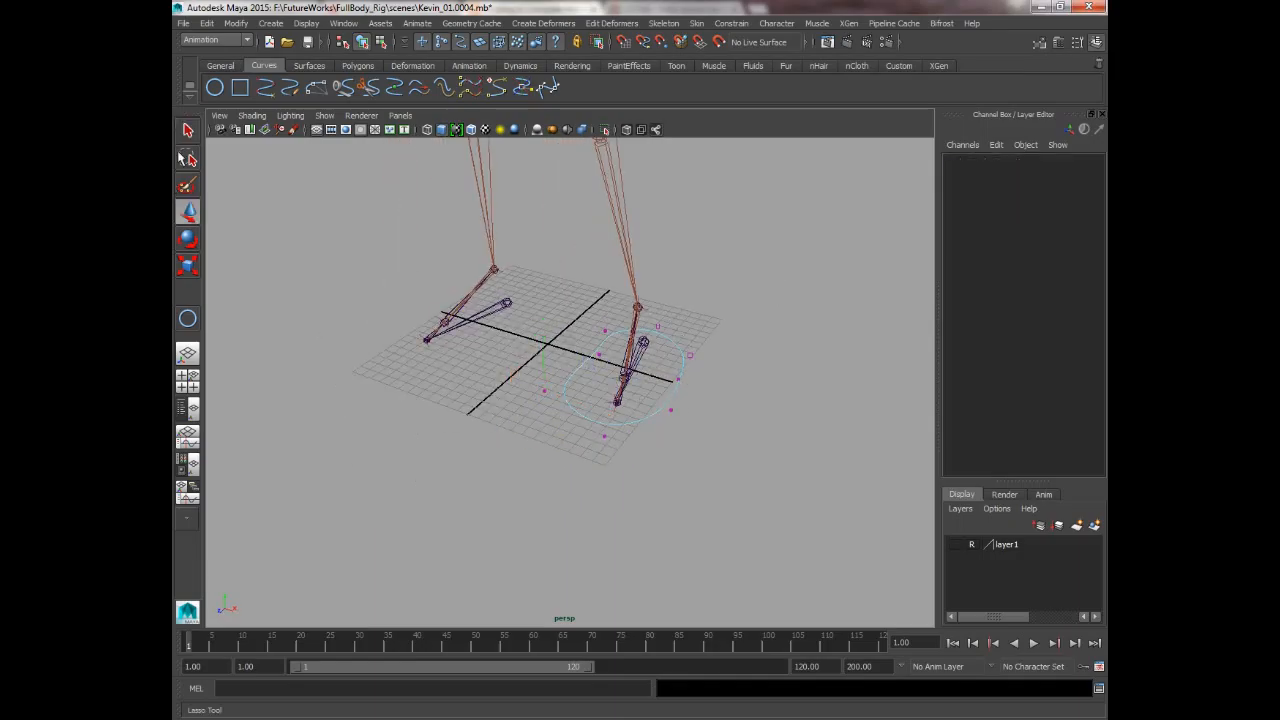
pyautogui.click(187, 130)
pyautogui.moveTo(566, 384); pyautogui.dragTo(612, 366, button='right')
# Step: Refine the control vertices at the front of the left foot curve and return to object mode
pyautogui.press('w')
pyautogui.keyDown('alt'); pyautogui.moveTo(400, 407); pyautogui.dragTo(449, 423); pyautogui.keyUp('alt')
pyautogui.click(449, 423)
pyautogui.keyDown('alt'); pyautogui.moveTo(700, 440); pyautogui.dragTo(532, 409); pyautogui.keyUp('alt')
pyautogui.click(540, 401)
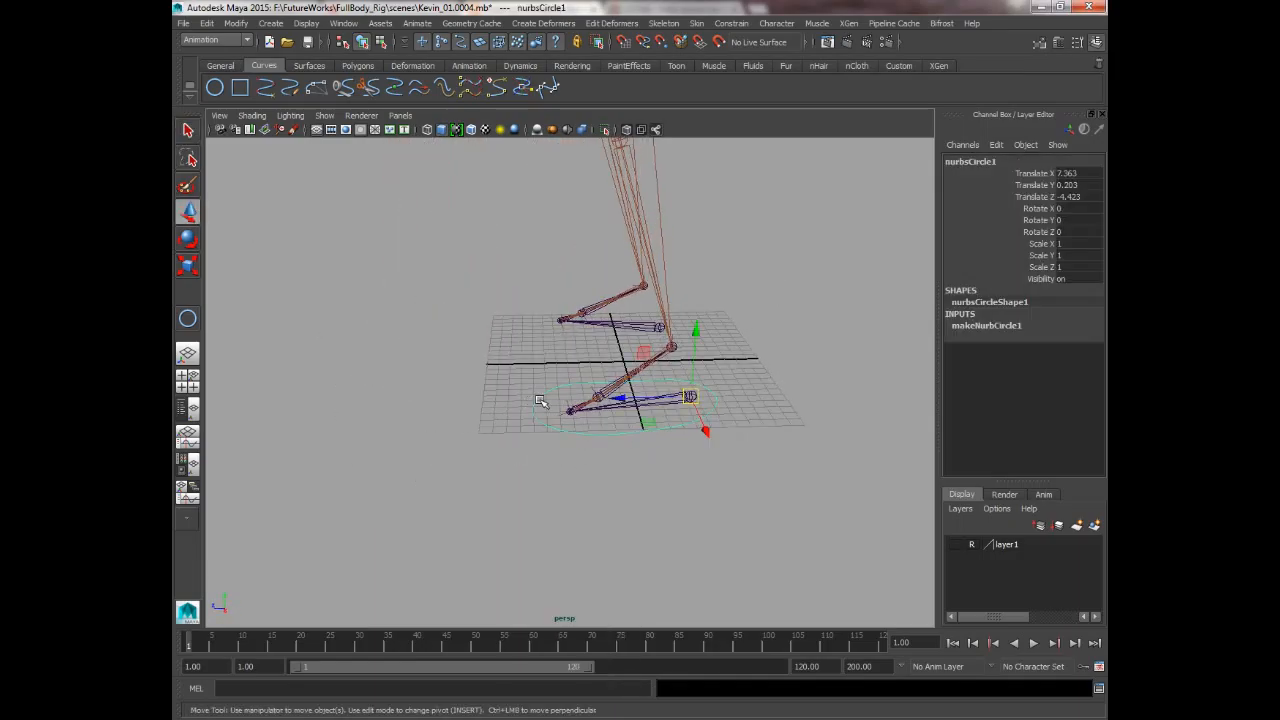
pyautogui.moveTo(540, 401); pyautogui.dragTo(500, 368, button='right')
pyautogui.moveTo(495, 377)
pyautogui.mouseDown()
pyautogui.moveTo(531, 437)
pyautogui.moveTo(560, 395)
pyautogui.moveTo(495, 381)
pyautogui.mouseUp()
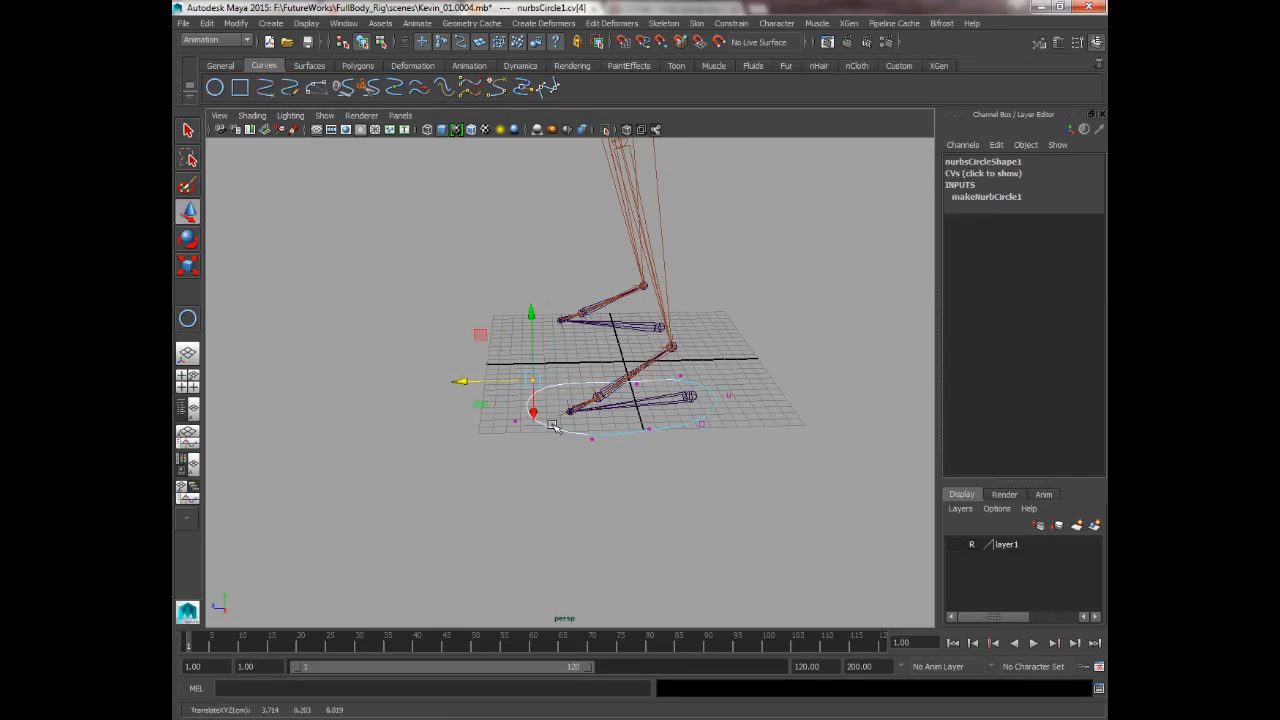
pyautogui.moveTo(572, 427); pyautogui.dragTo(530, 442)
pyautogui.keyDown('alt'); pyautogui.moveTo(480, 420); pyautogui.dragTo(640, 480); pyautogui.keyUp('alt')
pyautogui.click(447, 472)
pyautogui.hotkey('ctrl', 'z')
pyautogui.click(430, 505)
pyautogui.press('q')
pyautogui.moveTo(559, 386); pyautogui.dragTo(592, 368, button='right')
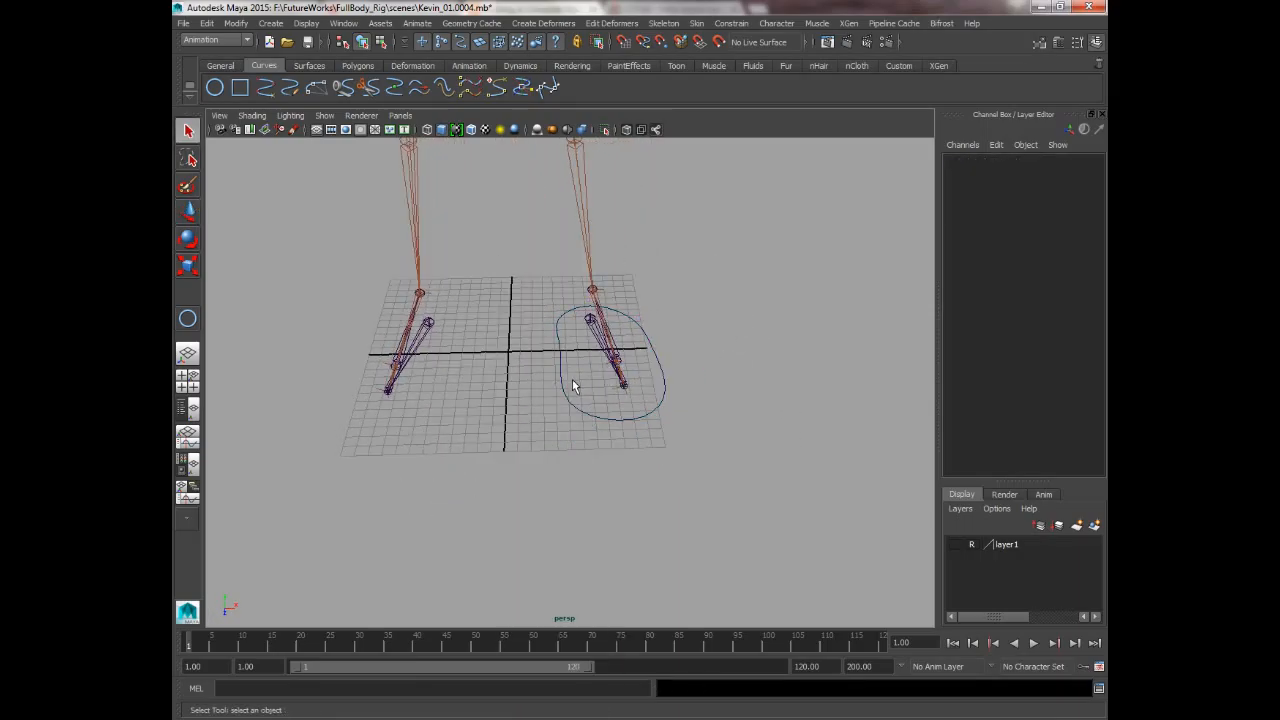
# Step: Duplicate the left foot curve and snap the copy along X to the right heel joint
pyautogui.click(562, 385)
pyautogui.press('w')
pyautogui.moveTo(666, 394)
pyautogui.keyDown('alt'); pyautogui.mouseDown()
pyautogui.moveTo(583, 394)
pyautogui.moveTo(660, 399)
pyautogui.mouseUp(); pyautogui.keyUp('alt')
pyautogui.hotkey('ctrl', 'd')
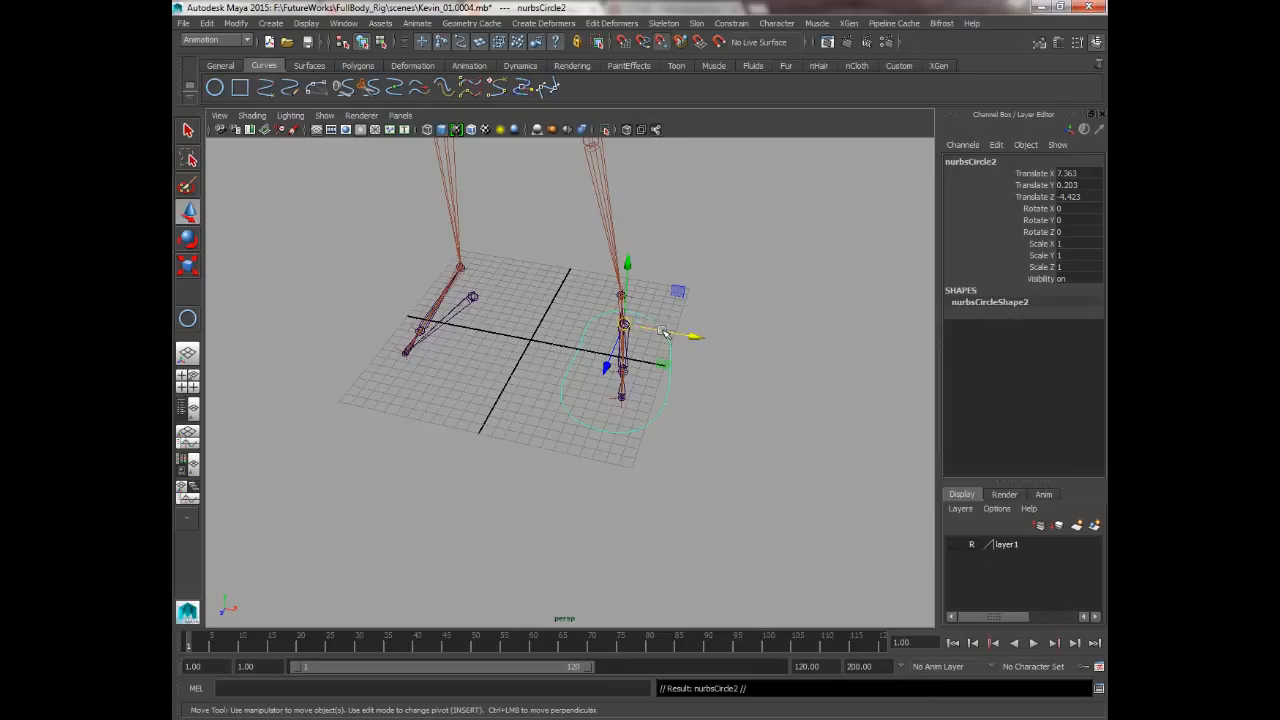
pyautogui.moveTo(663, 333); pyautogui.dragTo(473, 300)
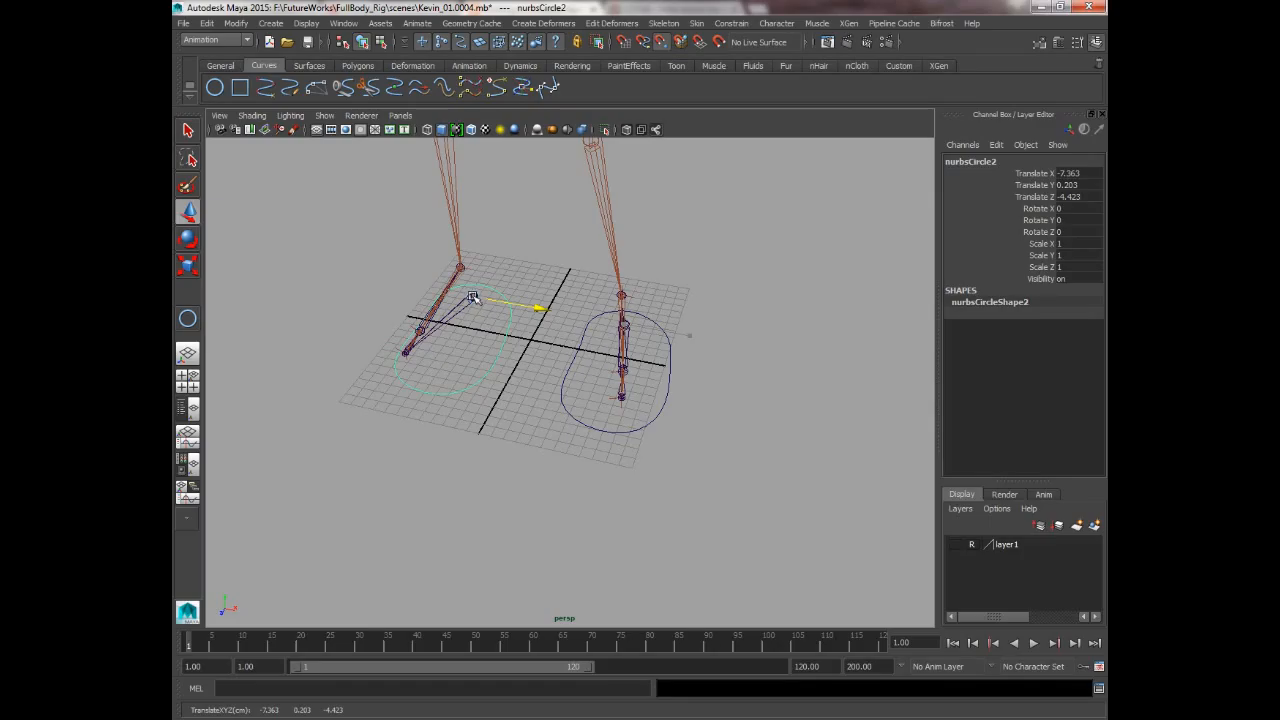
# Step: Mirror the duplicated right foot curve by setting its Scale X to -1
pyautogui.keyDown('alt'); pyautogui.moveTo(475, 300); pyautogui.dragTo(734, 328); pyautogui.keyUp('alt')
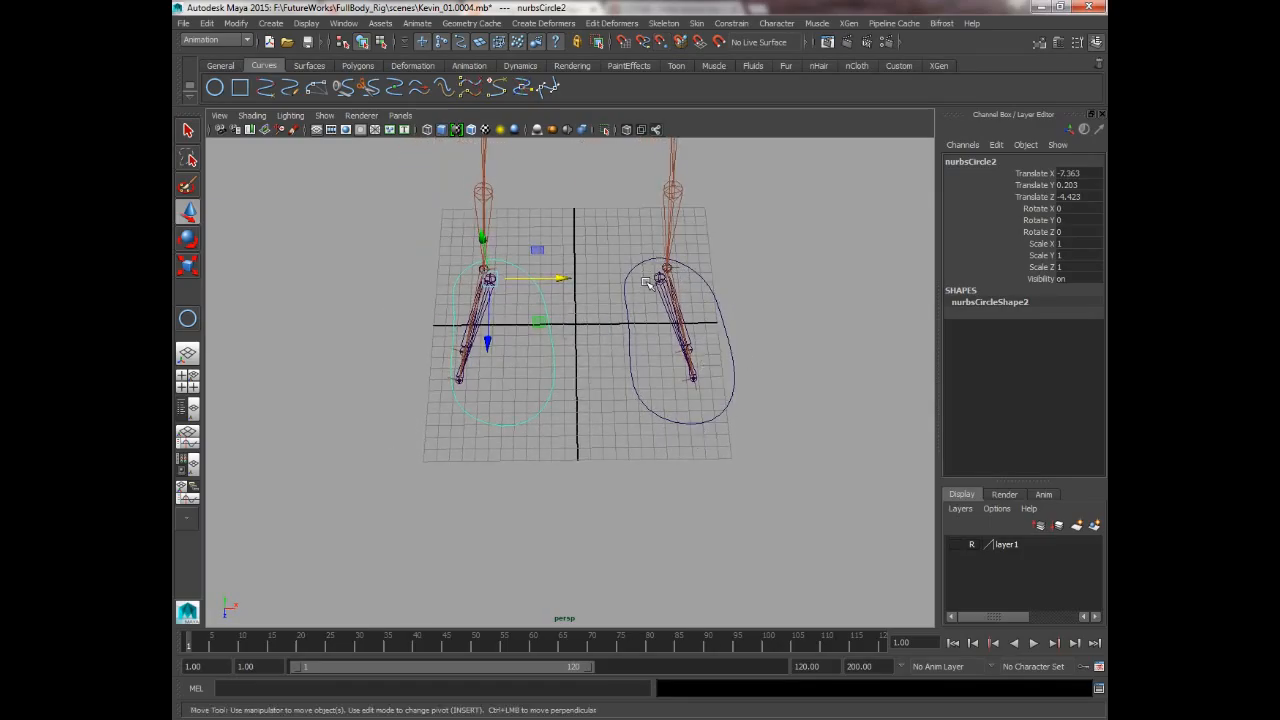
pyautogui.keyDown('alt'); pyautogui.moveTo(646, 282); pyautogui.dragTo(627, 293); pyautogui.keyUp('alt')
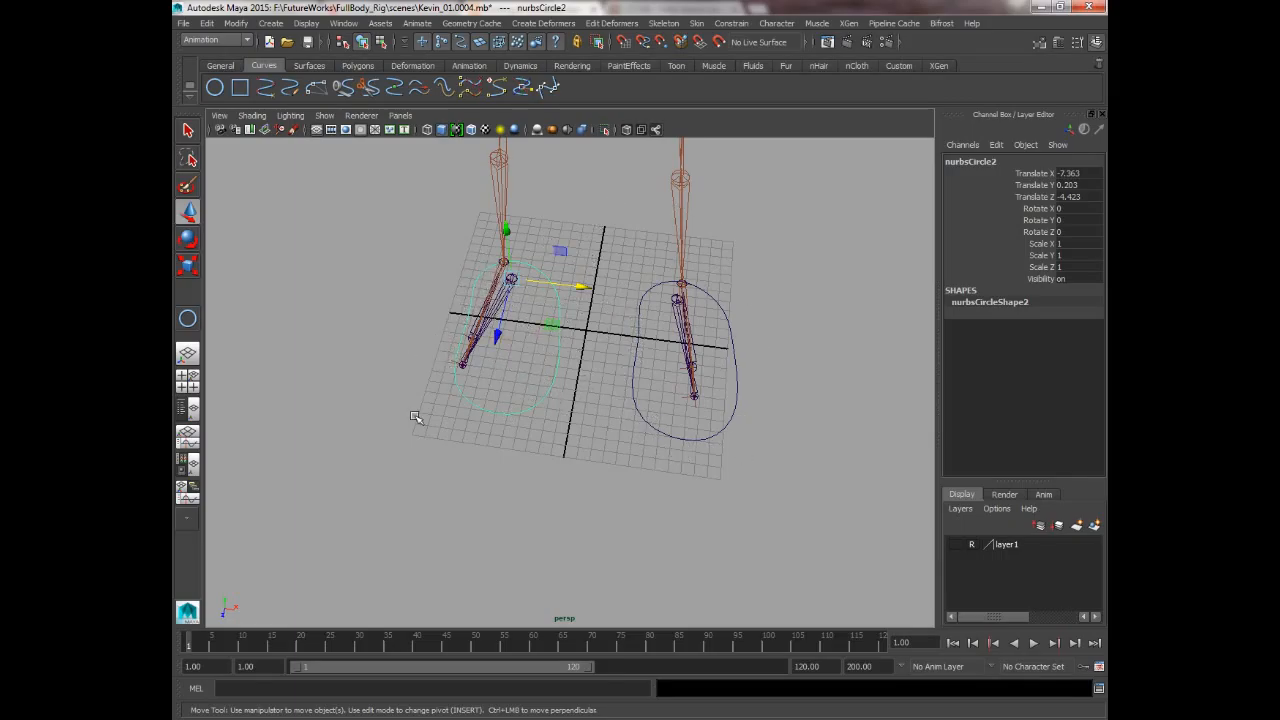
pyautogui.click(1066, 244)
pyautogui.click(336, 434)
pyautogui.keyDown('alt'); pyautogui.moveTo(336, 434); pyautogui.dragTo(396, 433); pyautogui.keyUp('alt')
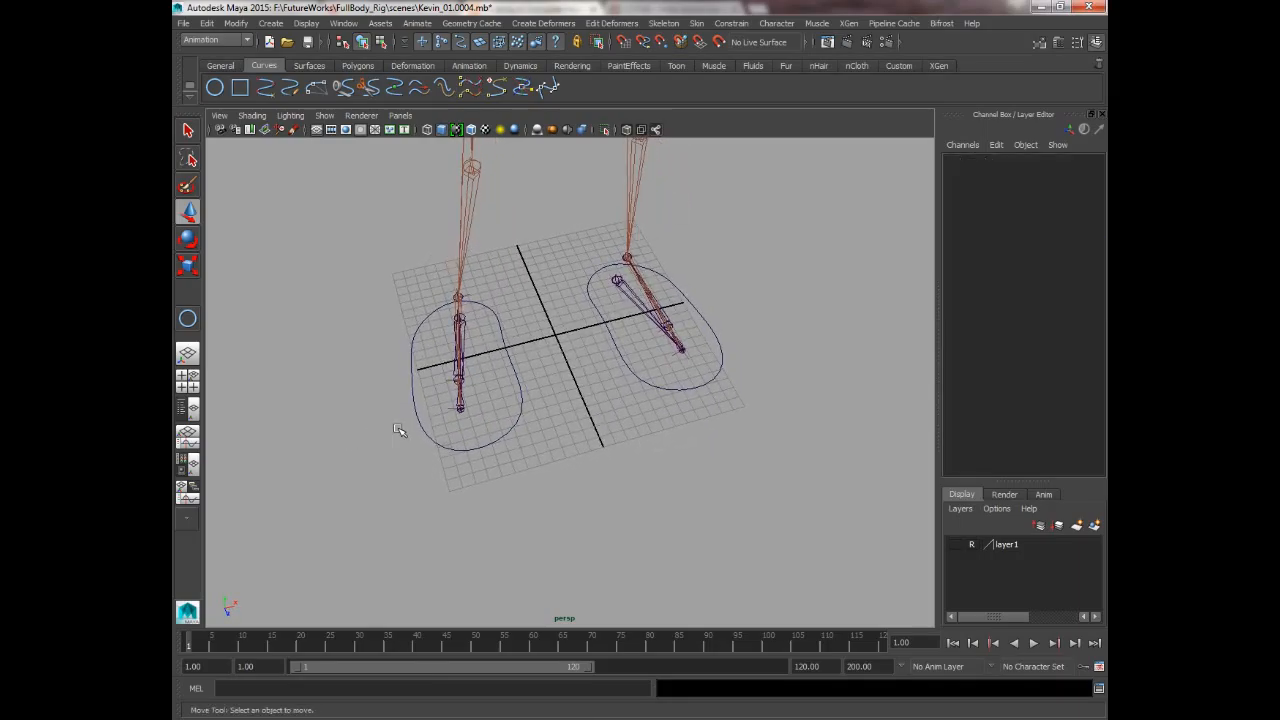
pyautogui.keyDown('alt'); pyautogui.moveTo(563, 393); pyautogui.dragTo(528, 399); pyautogui.keyUp('alt')
# Step: Freeze the transformations of both foot curves and delete their history
pyautogui.click(526, 407)
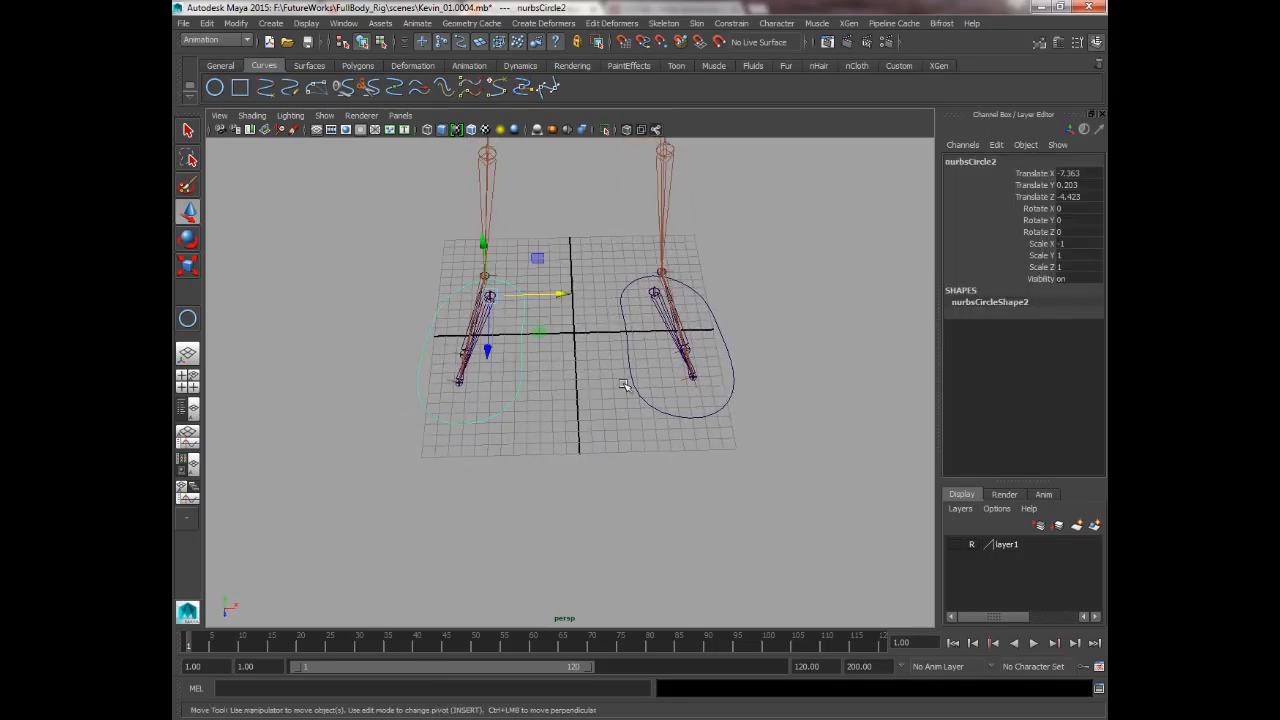
pyautogui.click(632, 381)
pyautogui.keyDown('alt'); pyautogui.moveTo(632, 381); pyautogui.dragTo(472, 390); pyautogui.keyUp('alt')
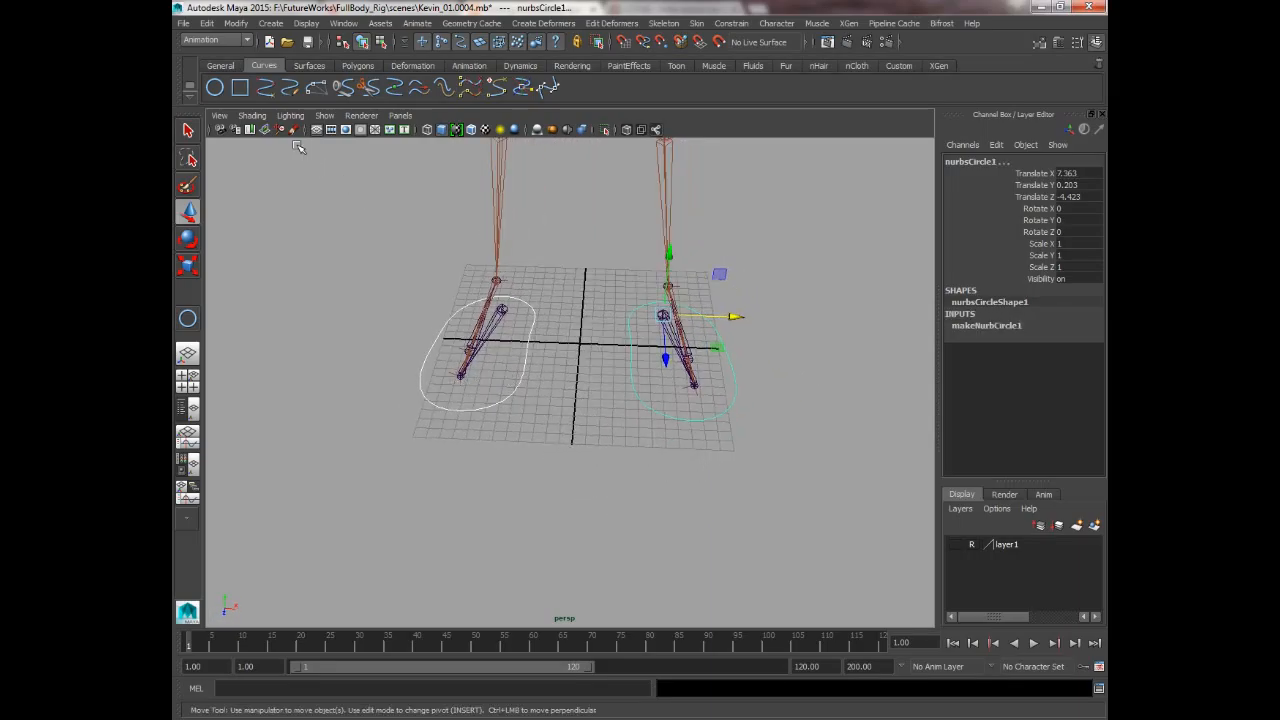
pyautogui.click(235, 23)
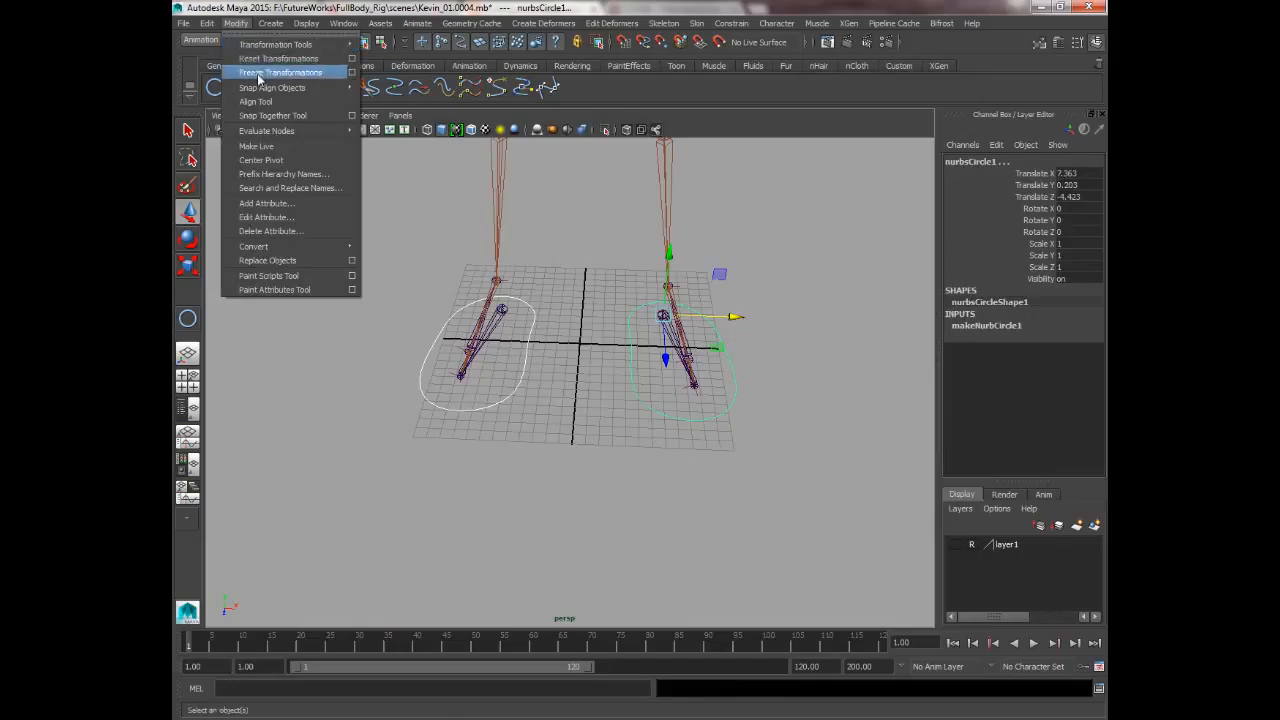
pyautogui.click(258, 76)
pyautogui.click(209, 24)
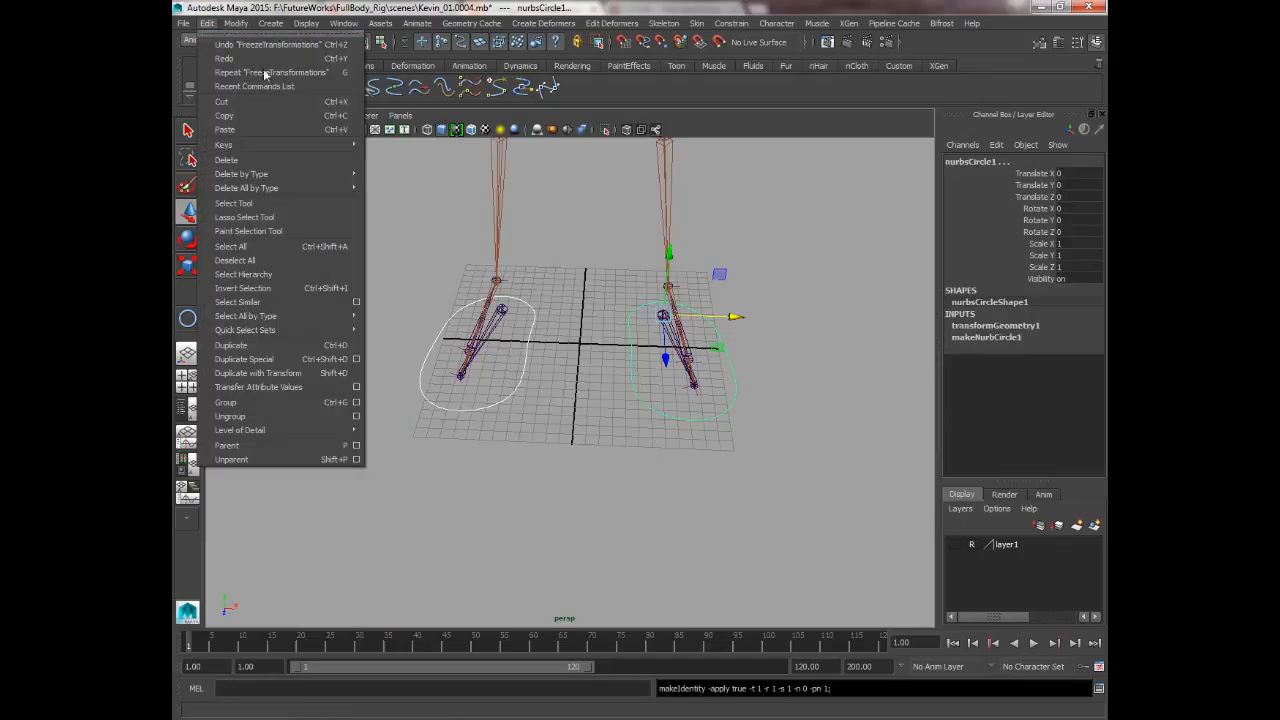
pyautogui.moveTo(273, 178)
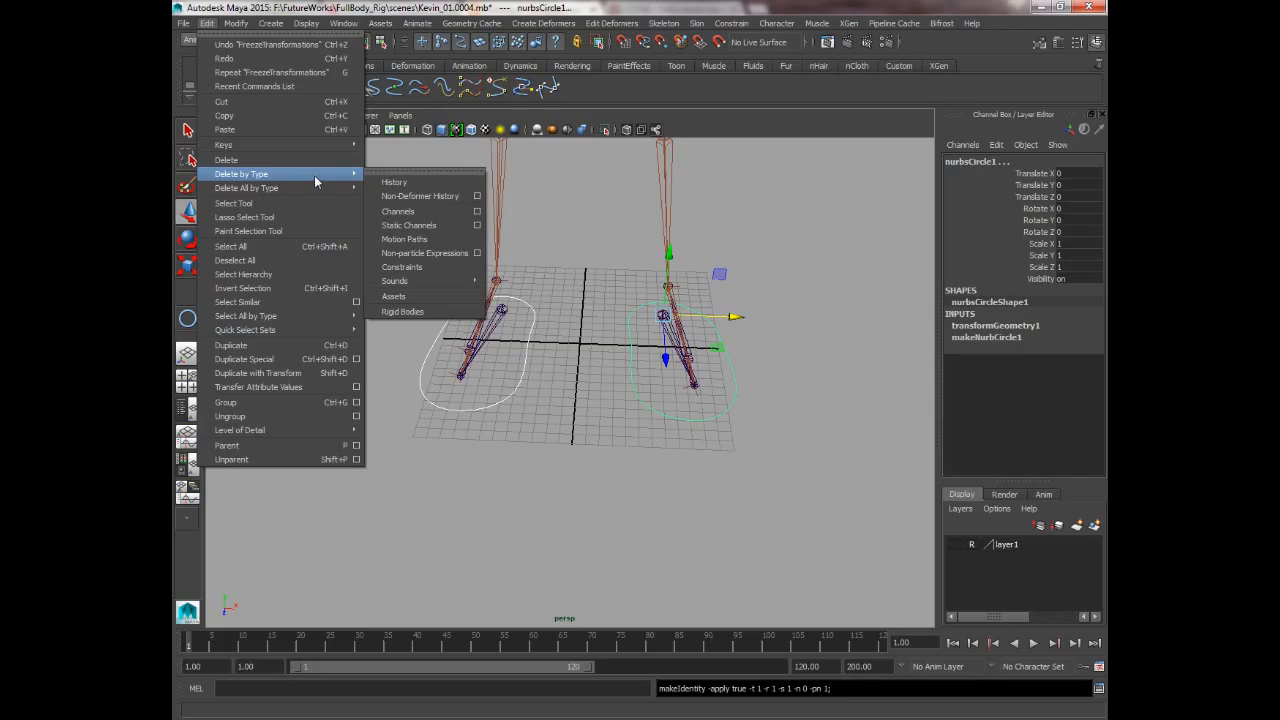
pyautogui.click(384, 177)
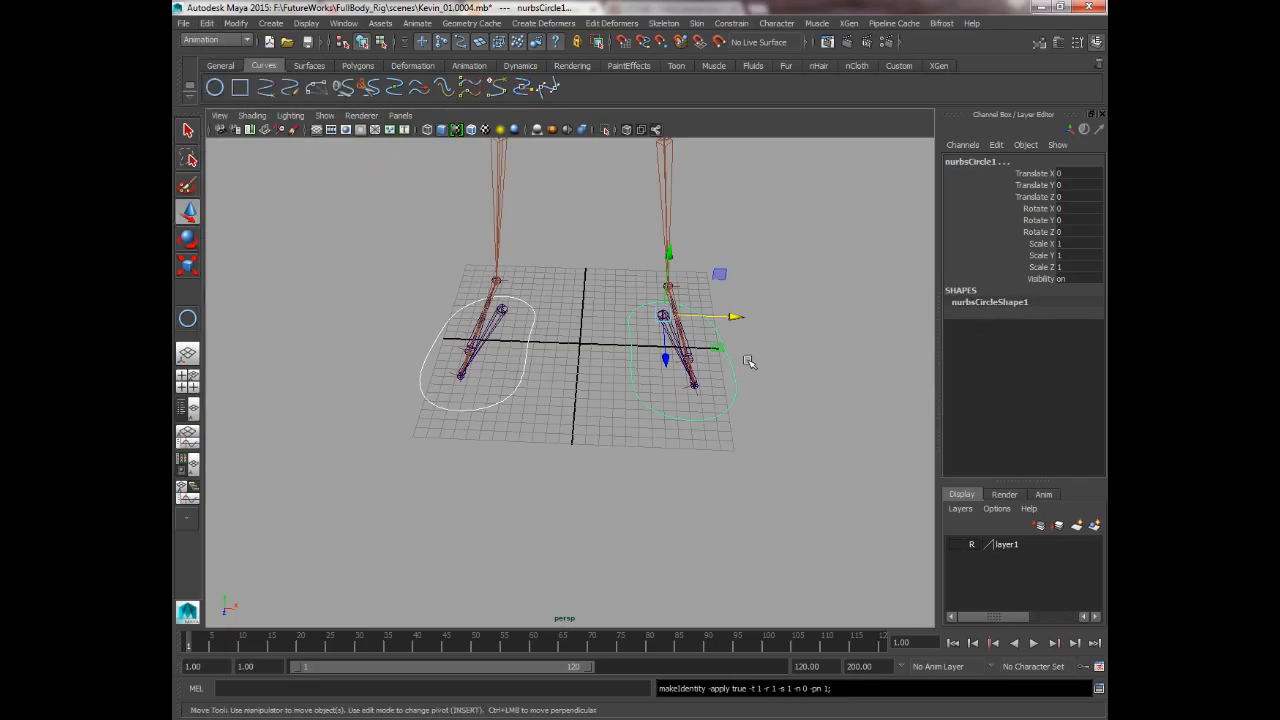
# Step: Show the Outliner beside the perspective view and rename the left foot curve L_Leg_CTRL
pyautogui.click(734, 384)
pyautogui.keyDown('alt'); pyautogui.moveTo(860, 452); pyautogui.dragTo(768, 478); pyautogui.keyUp('alt')
pyautogui.click(187, 415)
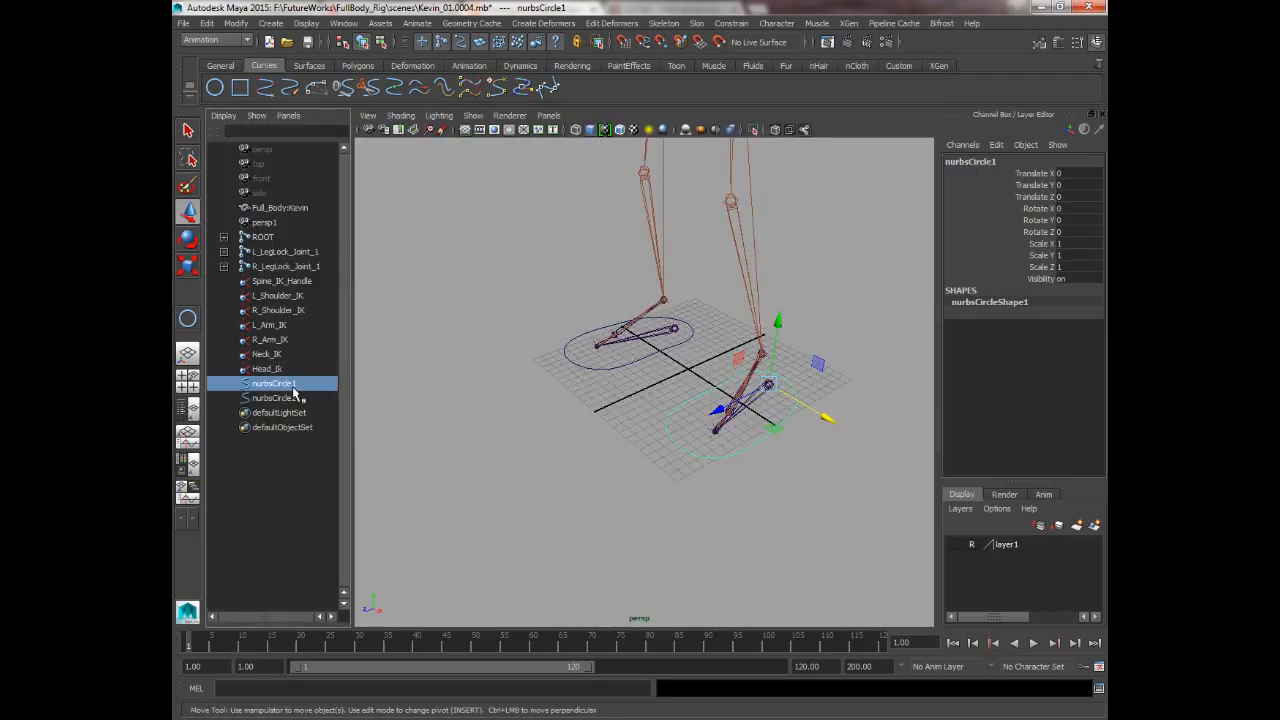
pyautogui.doubleClick(282, 384)
pyautogui.press('capslock')
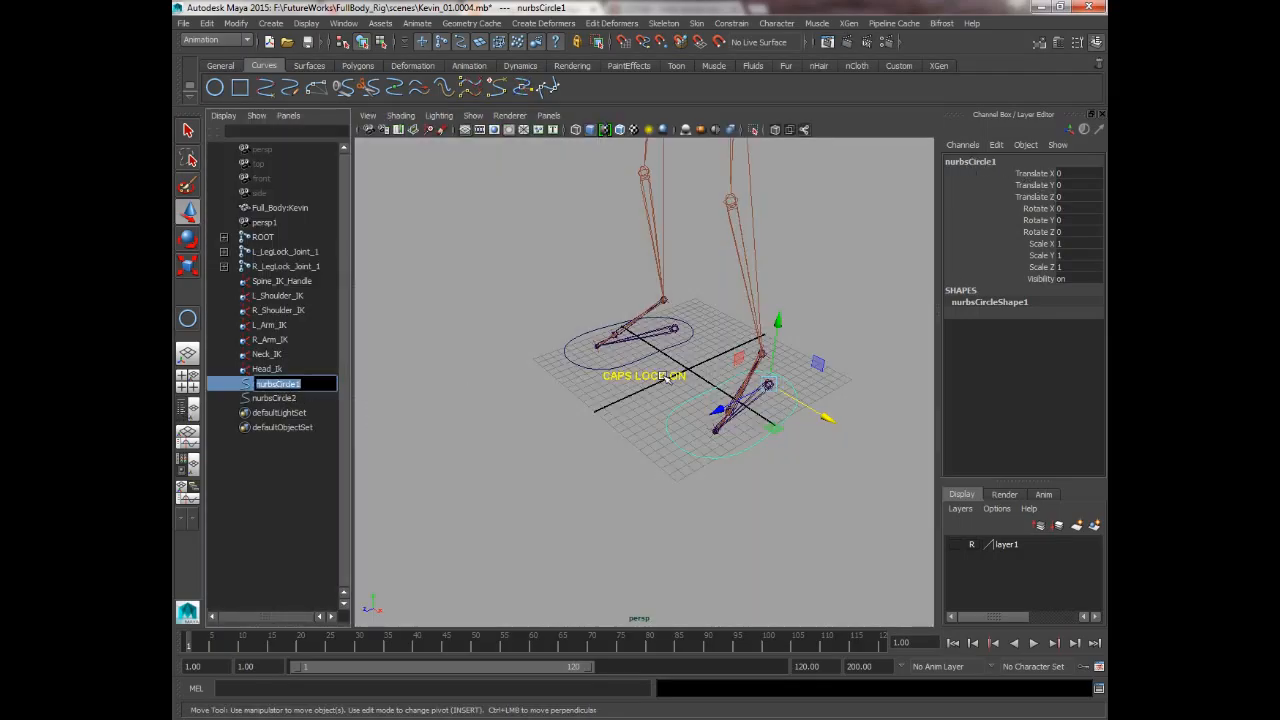
pyautogui.write('L_Leg')
pyautogui.press('capslock')
pyautogui.write('_')
pyautogui.press('capslock')
pyautogui.write('CTRL')
pyautogui.press('Return')
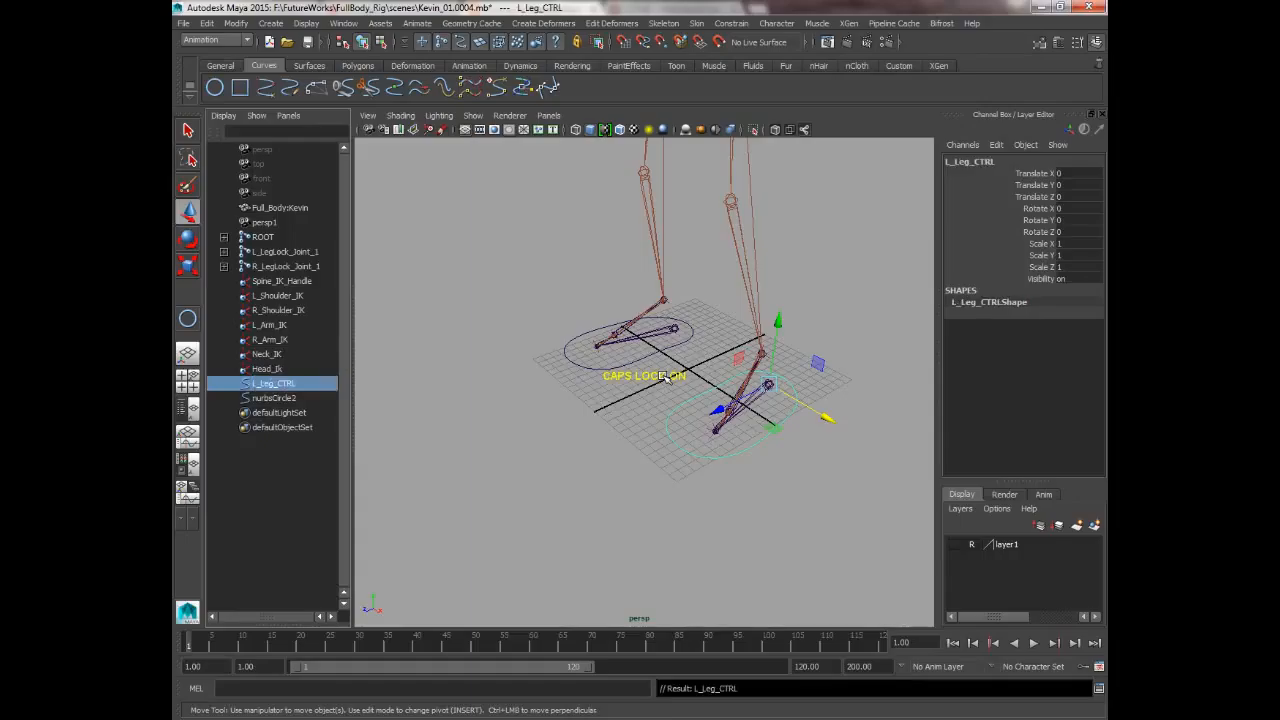
# Step: Rename the right foot curve r_Leg_CTRL in the Outliner
pyautogui.click(603, 372)
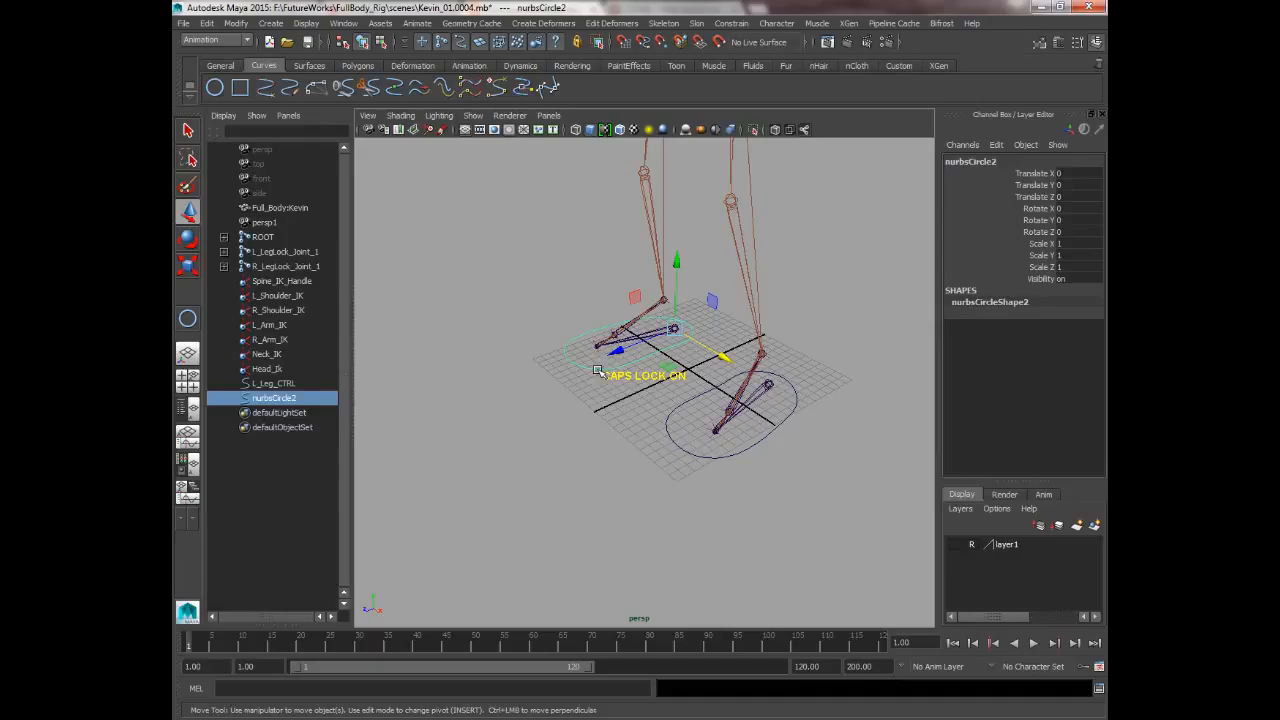
pyautogui.doubleClick(280, 399)
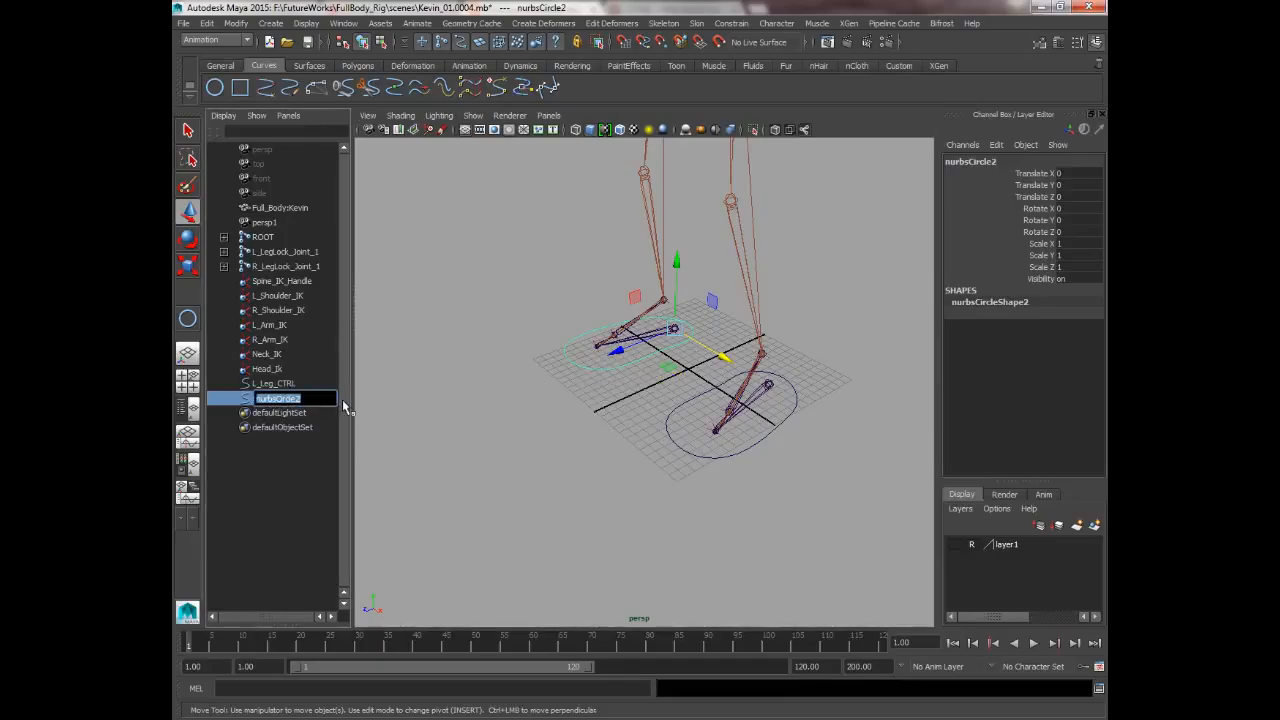
pyautogui.write('R_lEG_ctr')
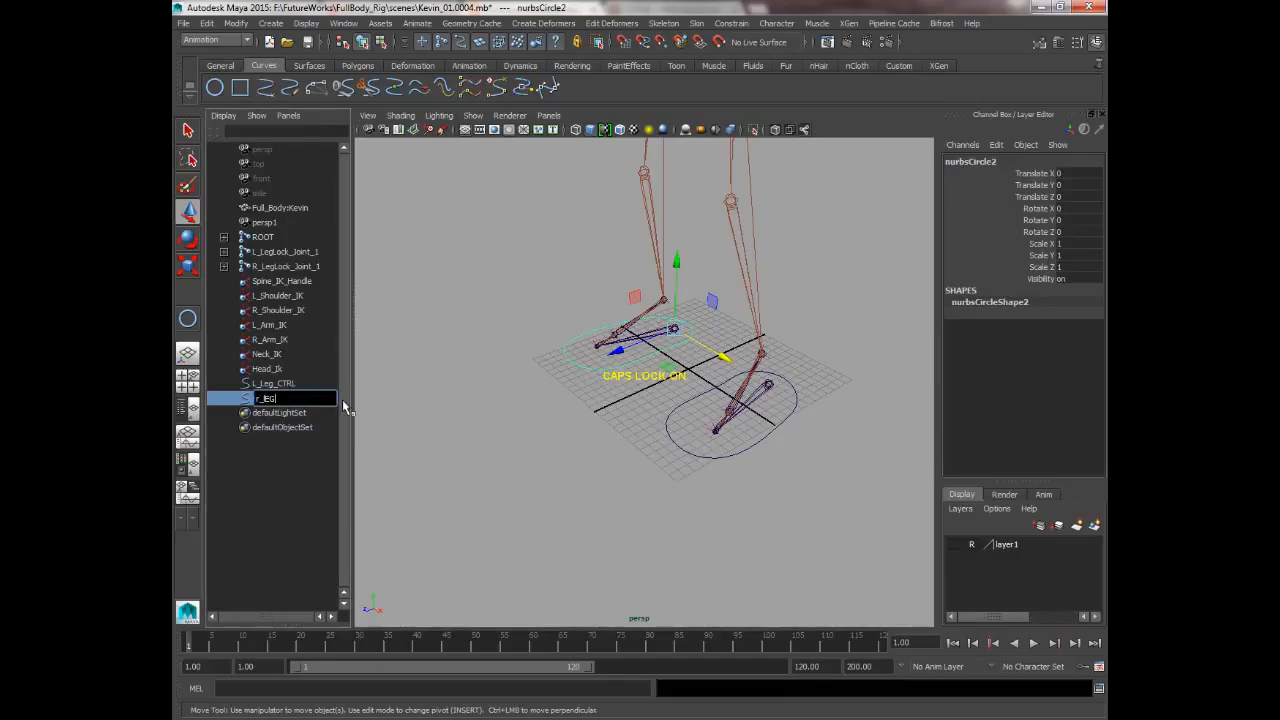
pyautogui.press('BackSpace')
pyautogui.press('BackSpace')
pyautogui.press('BackSpace')
pyautogui.press('BackSpace')
pyautogui.press('BackSpace')
pyautogui.press('BackSpace')
pyautogui.press('BackSpace')
pyautogui.press('BackSpace')
pyautogui.press('capslock')
pyautogui.write('Leg_CTRL')
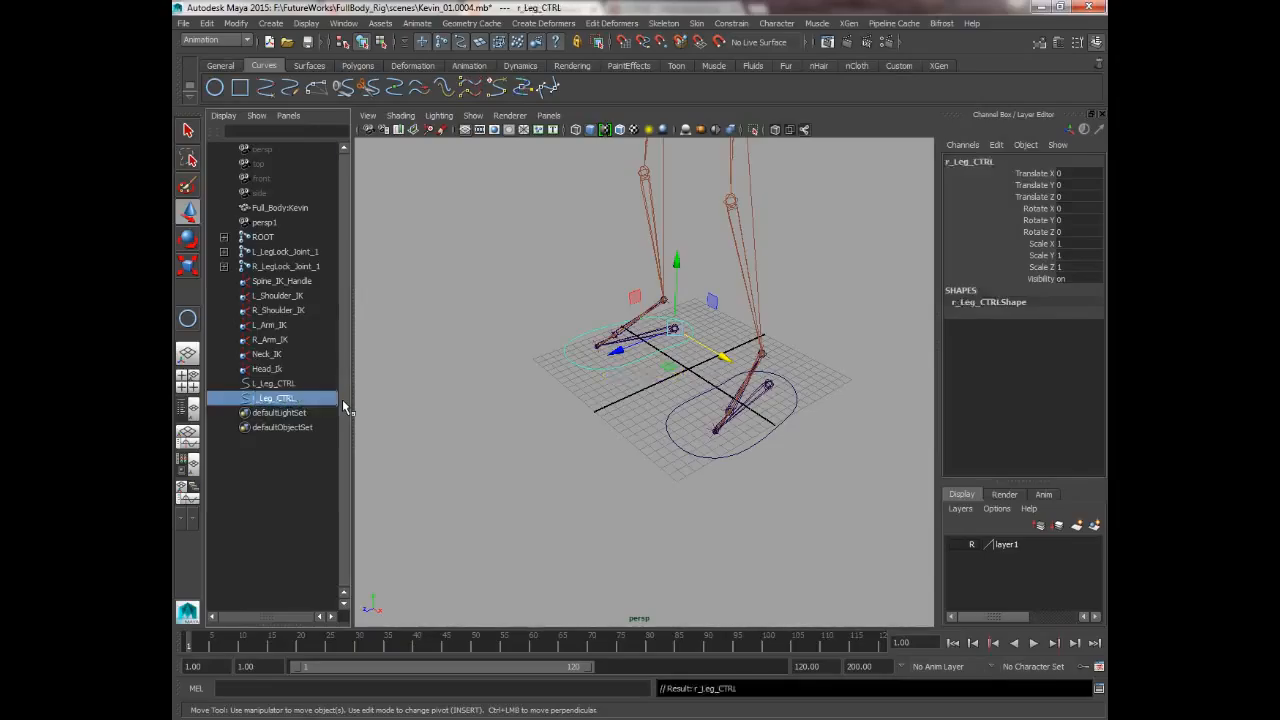
# Step: Examine both foot control curves around the feet in the full-size perspective view
pyautogui.press('Return')
pyautogui.keyDown('alt'); pyautogui.moveTo(519, 446); pyautogui.dragTo(586, 456); pyautogui.keyUp('alt')
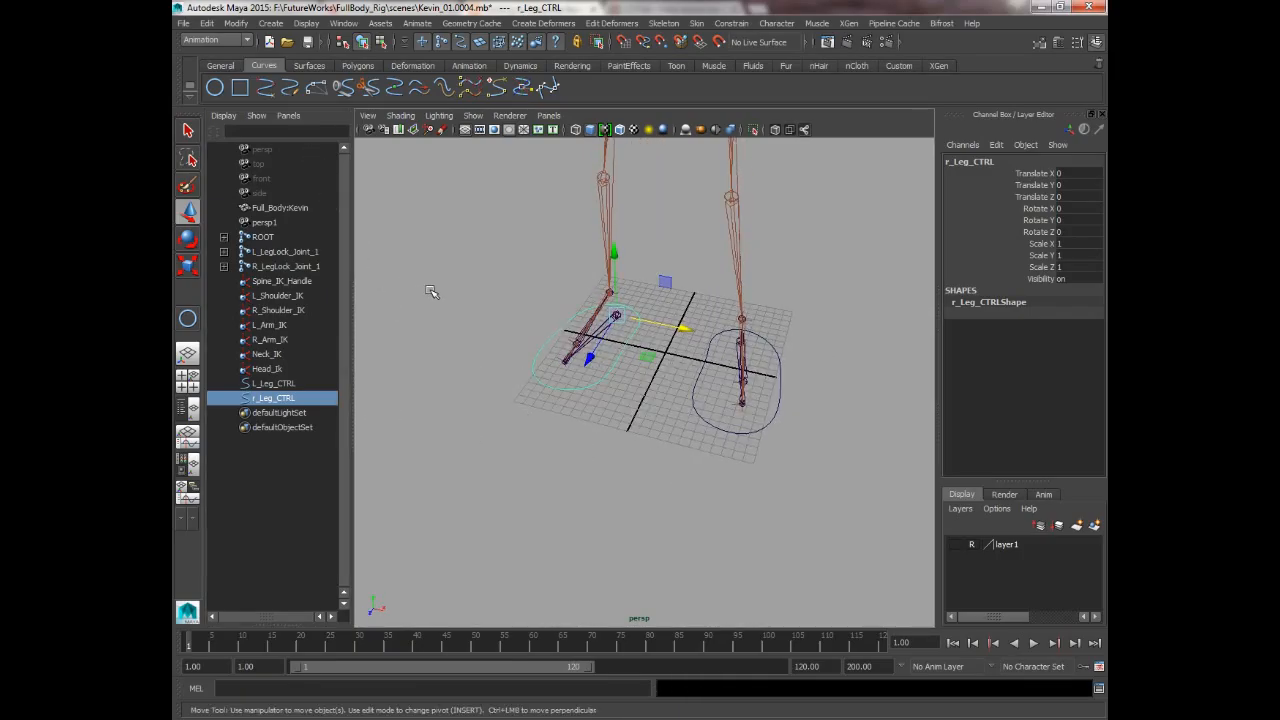
pyautogui.press('space')
pyautogui.keyDown('alt'); pyautogui.moveTo(438, 366); pyautogui.dragTo(526, 390); pyautogui.keyUp('alt')
pyautogui.click(646, 431)
pyautogui.keyDown('alt'); pyautogui.moveTo(646, 431); pyautogui.dragTo(530, 341, button='right'); pyautogui.keyUp('alt')
pyautogui.keyDown('alt'); pyautogui.moveTo(530, 341); pyautogui.dragTo(607, 423); pyautogui.keyUp('alt')
pyautogui.keyDown('alt'); pyautogui.moveTo(532, 448); pyautogui.dragTo(662, 420); pyautogui.keyUp('alt')
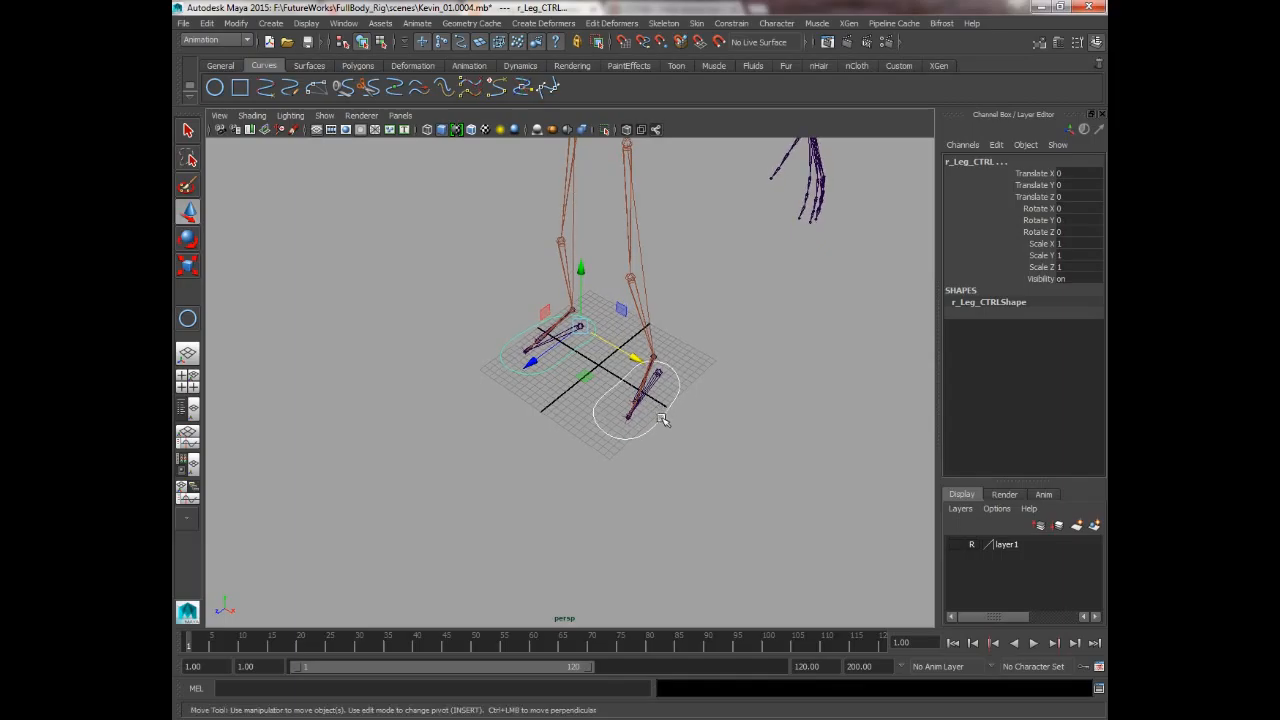
pyautogui.click(613, 441)
pyautogui.click(522, 368)
# Step: Rename the right foot curve R_Leg_CTRL in the Outliner and return to the full-size perspective view
pyautogui.click(187, 408)
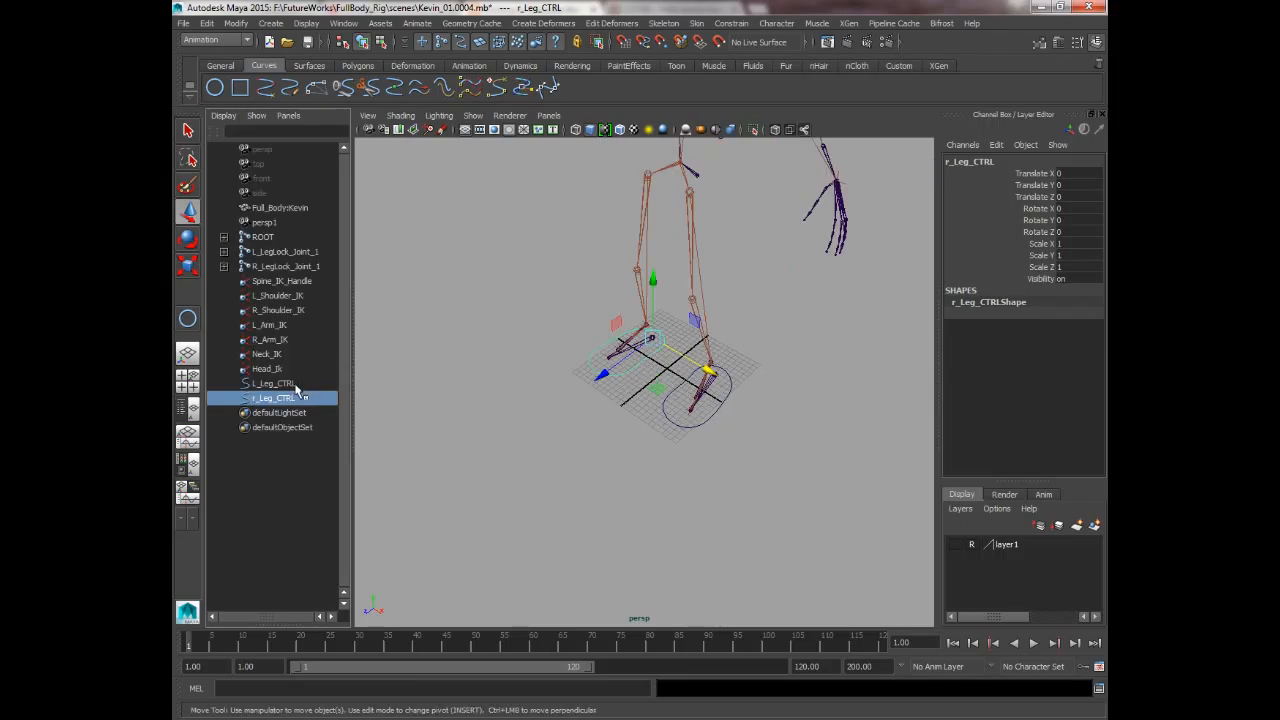
pyautogui.doubleClick(275, 398)
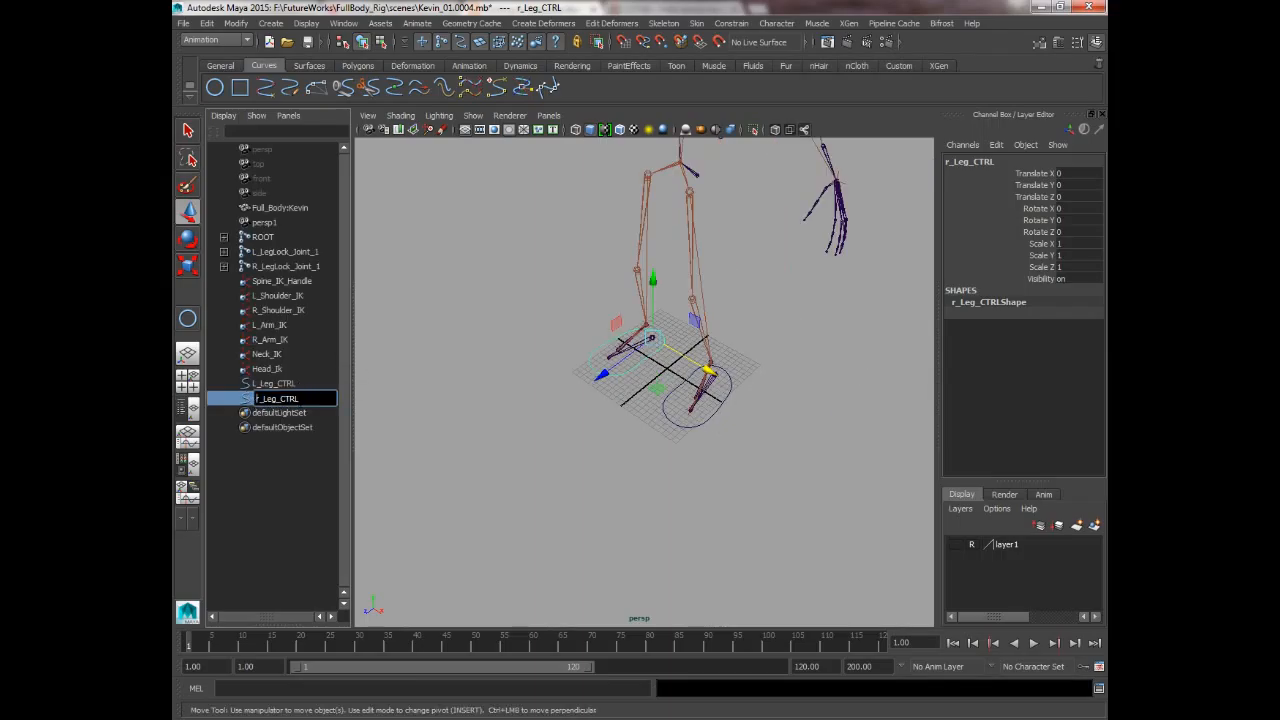
pyautogui.write('R')
pyautogui.click(470, 362)
pyautogui.press('space')
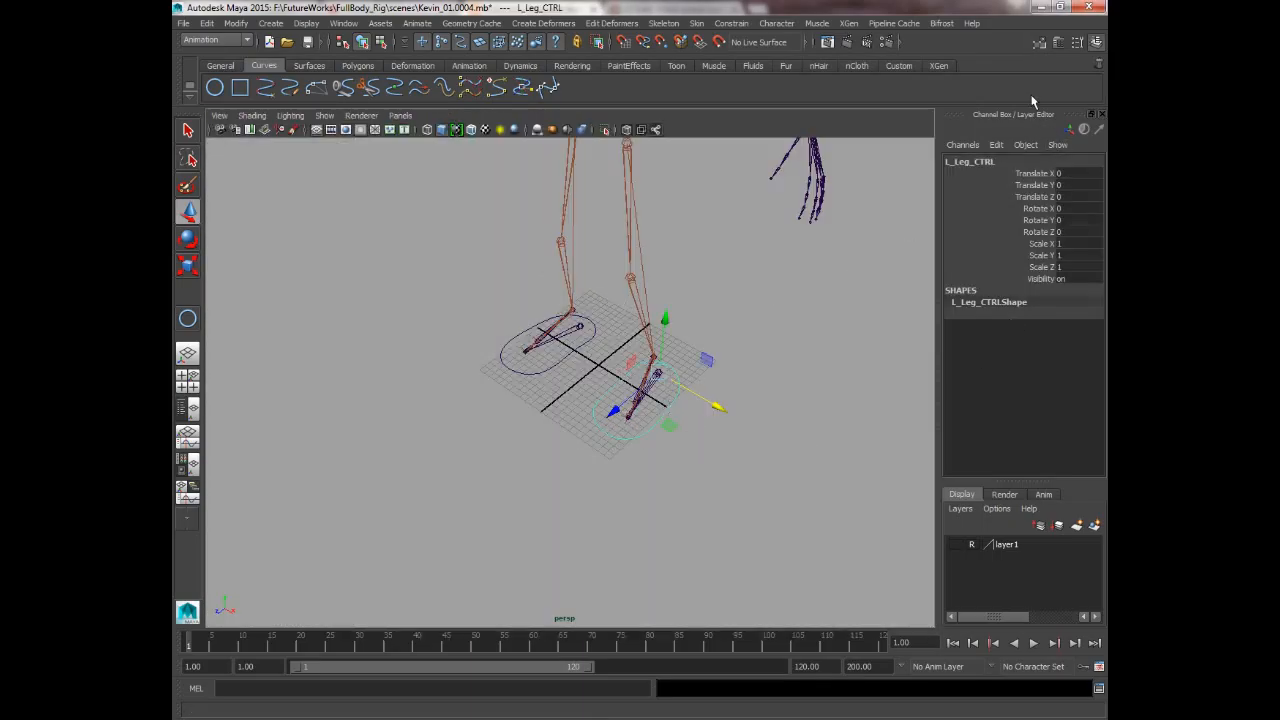
# Step: Enable drawing overrides on the left leg control curve and set its override color to blue
pyautogui.click(1059, 44)
pyautogui.click(814, 158)
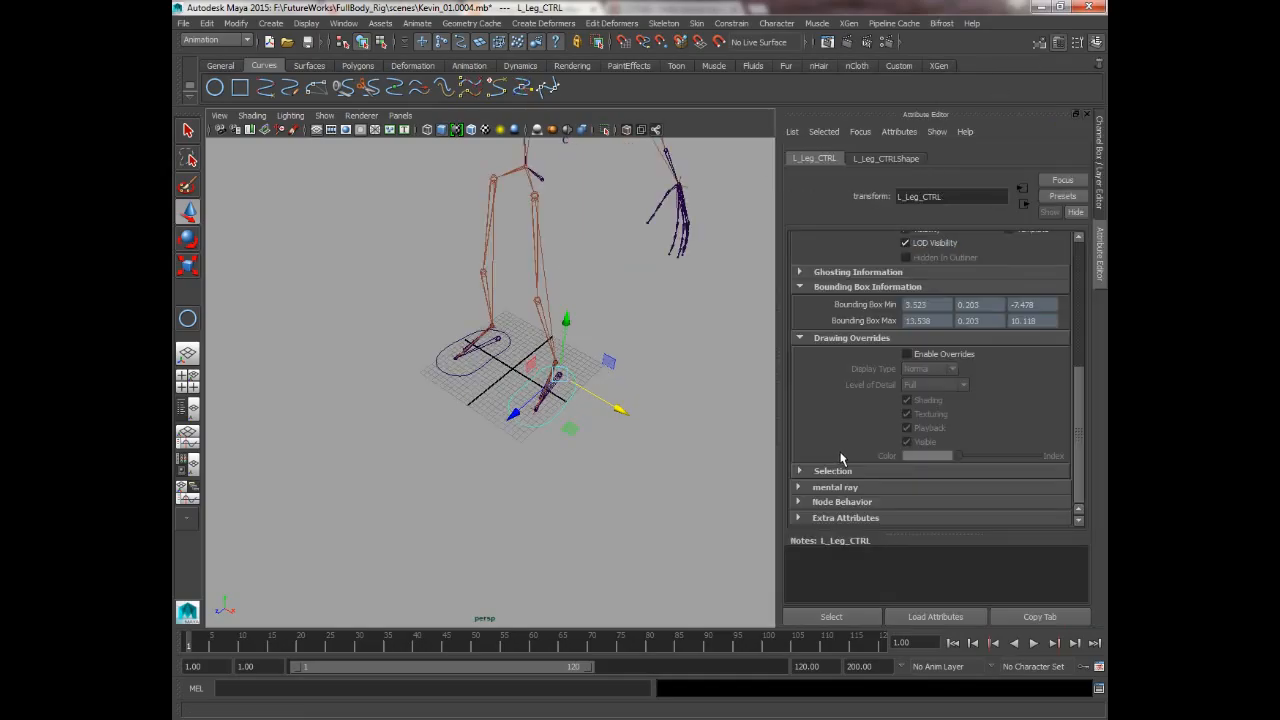
pyautogui.scroll(5, 840, 268)
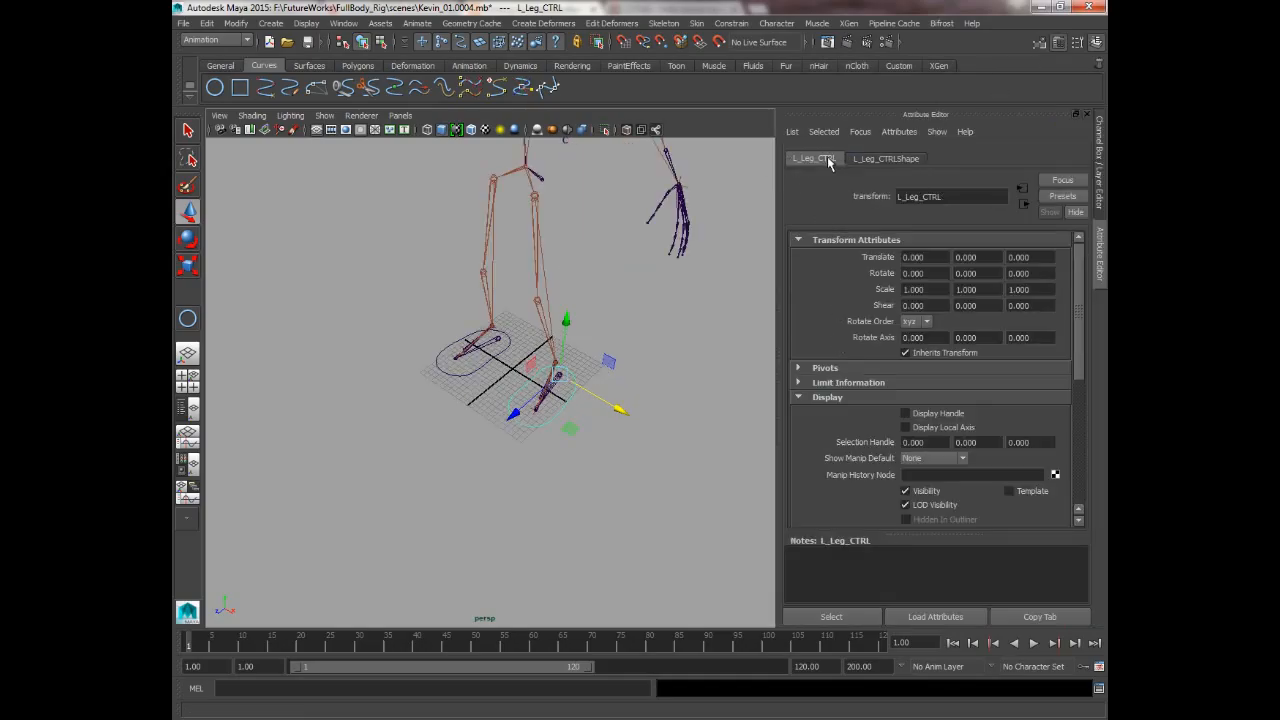
pyautogui.scroll(-5, 930, 435)
pyautogui.scroll(4, 870, 370)
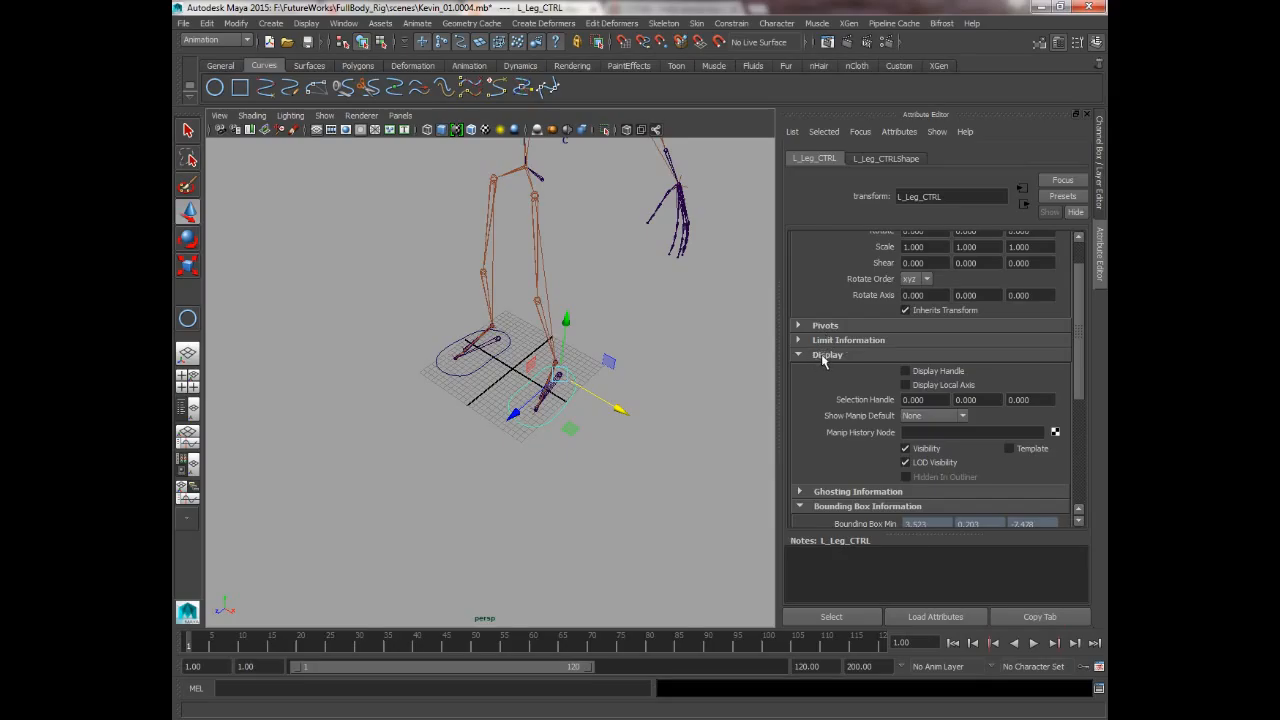
pyautogui.click(822, 357)
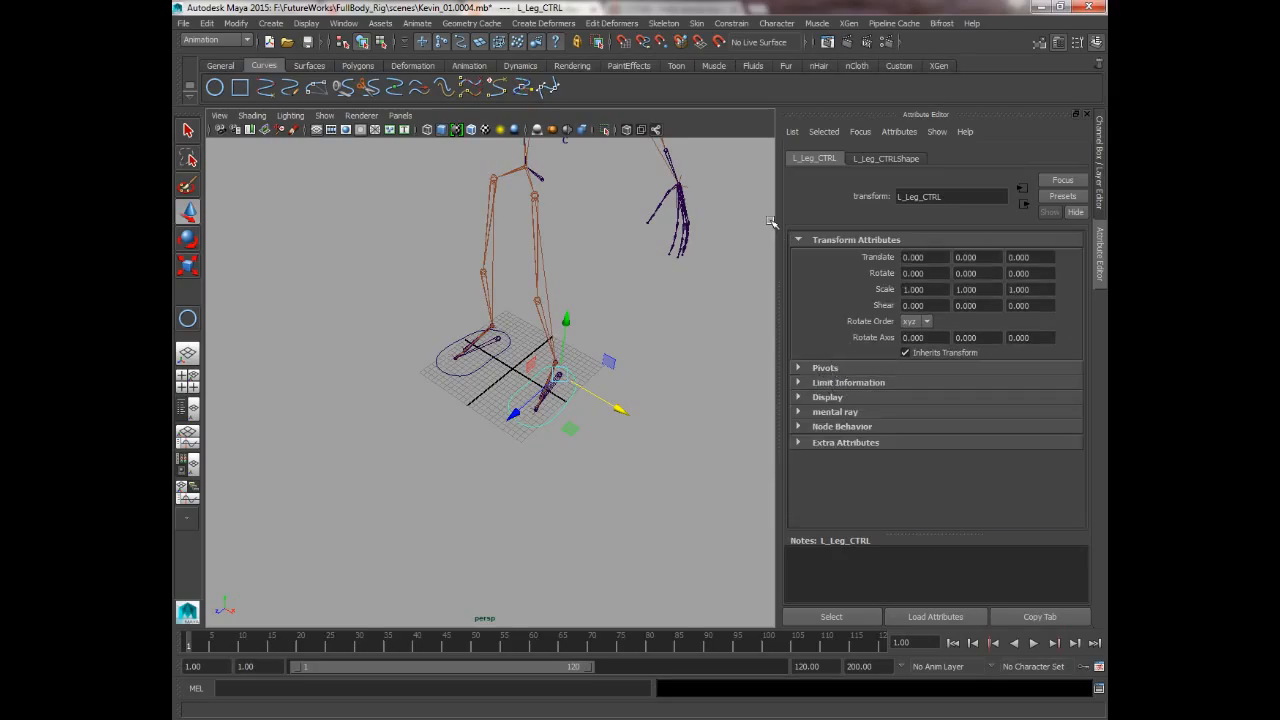
pyautogui.click(824, 398)
pyautogui.scroll(-4, 850, 388)
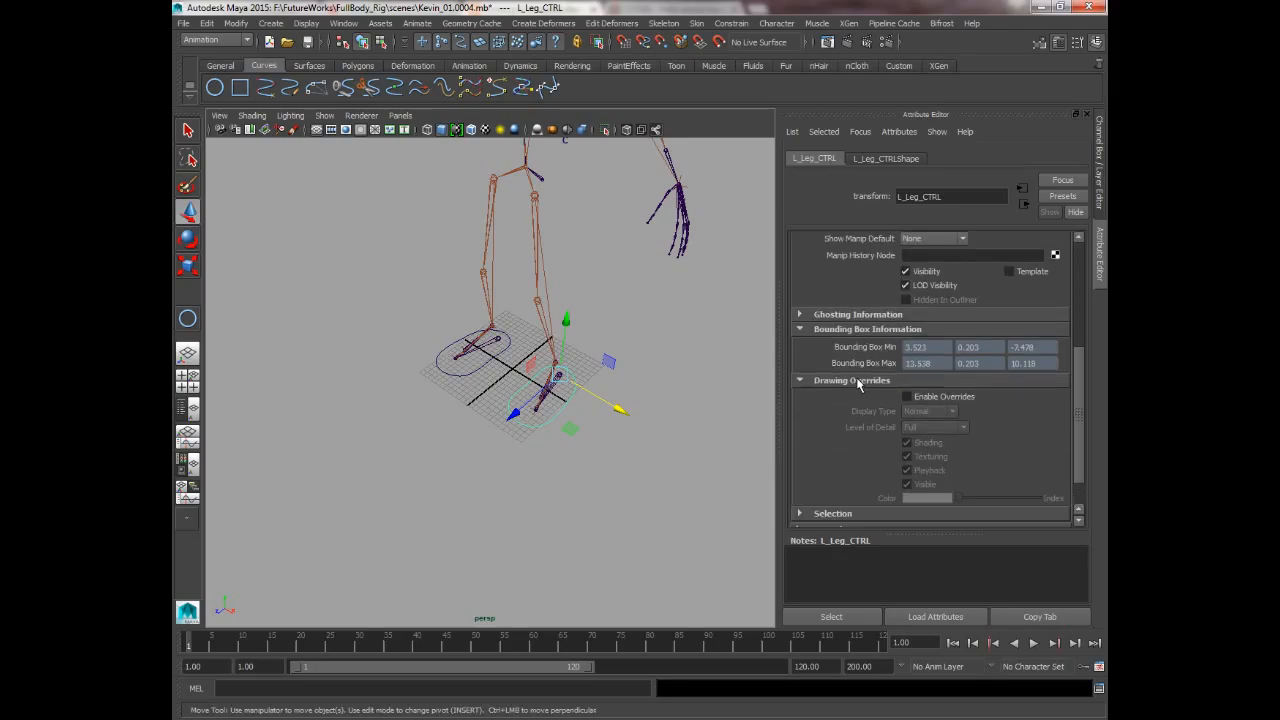
pyautogui.click(833, 330)
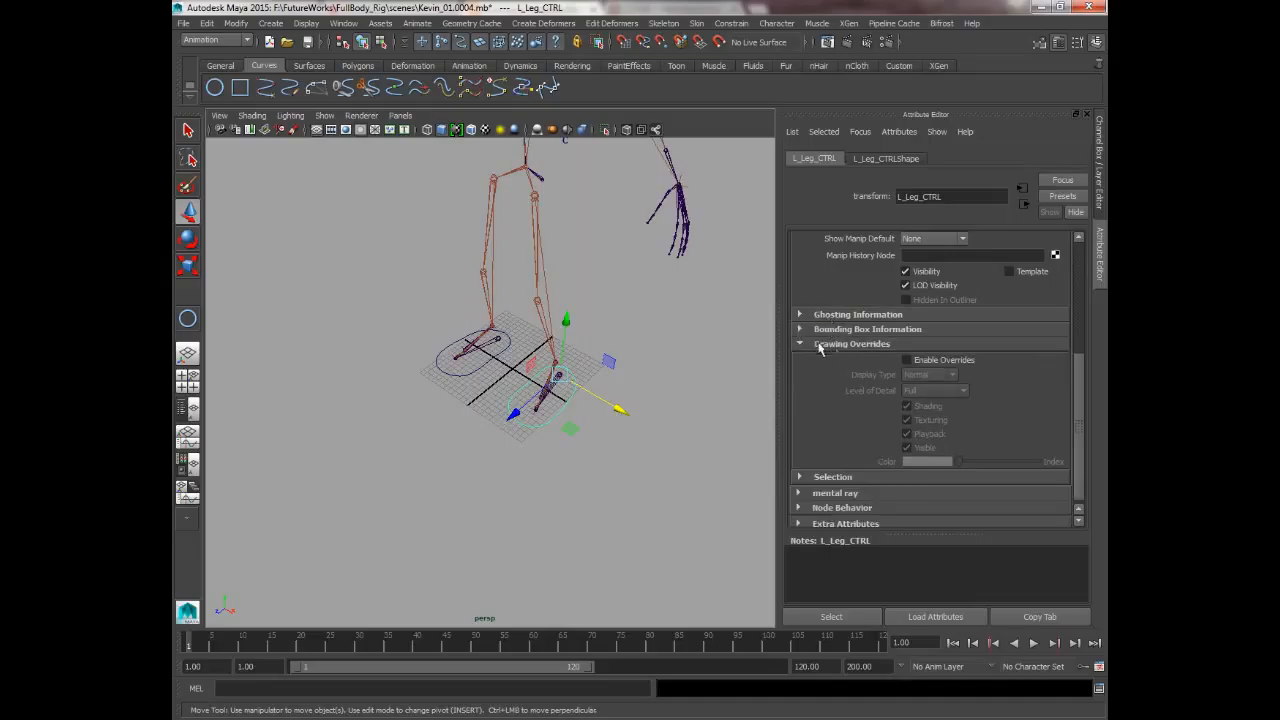
pyautogui.click(907, 361)
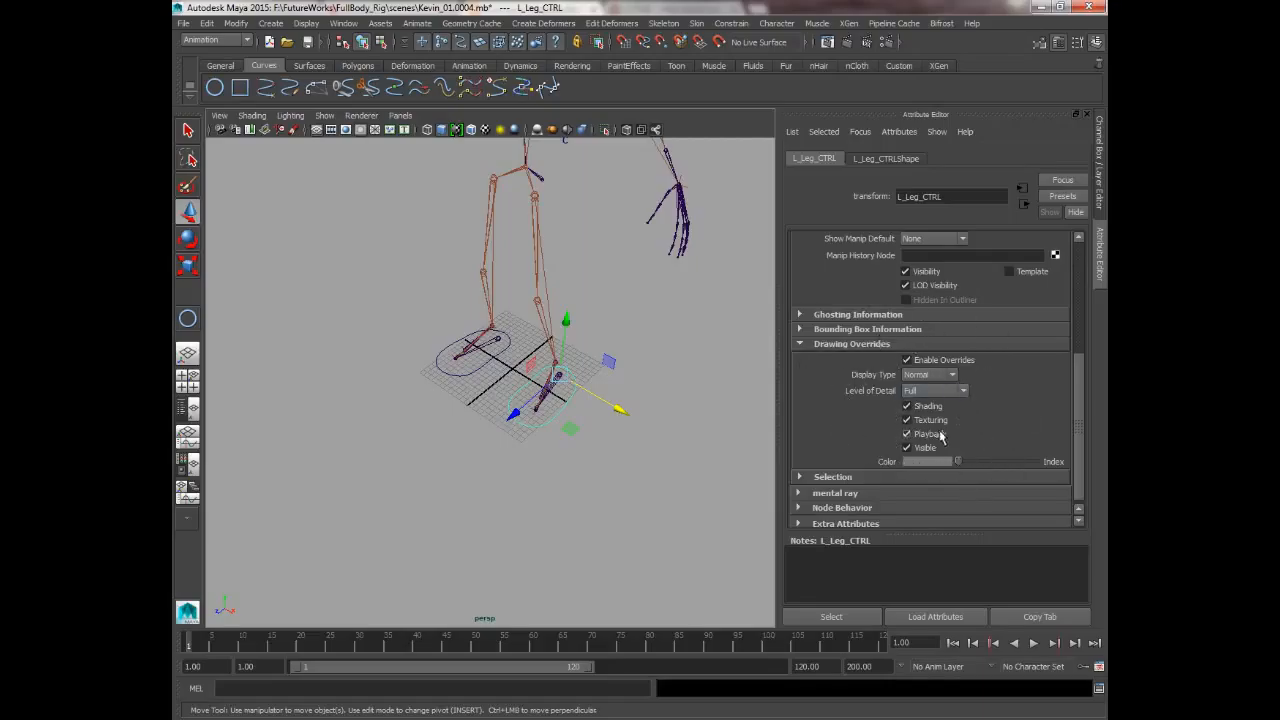
pyautogui.moveTo(957, 467); pyautogui.dragTo(973, 467)
pyautogui.click(665, 505)
# Step: Enable drawing overrides on the right leg control curve and set its override color to red
pyautogui.keyDown('alt'); pyautogui.moveTo(497, 504); pyautogui.dragTo(480, 397); pyautogui.keyUp('alt')
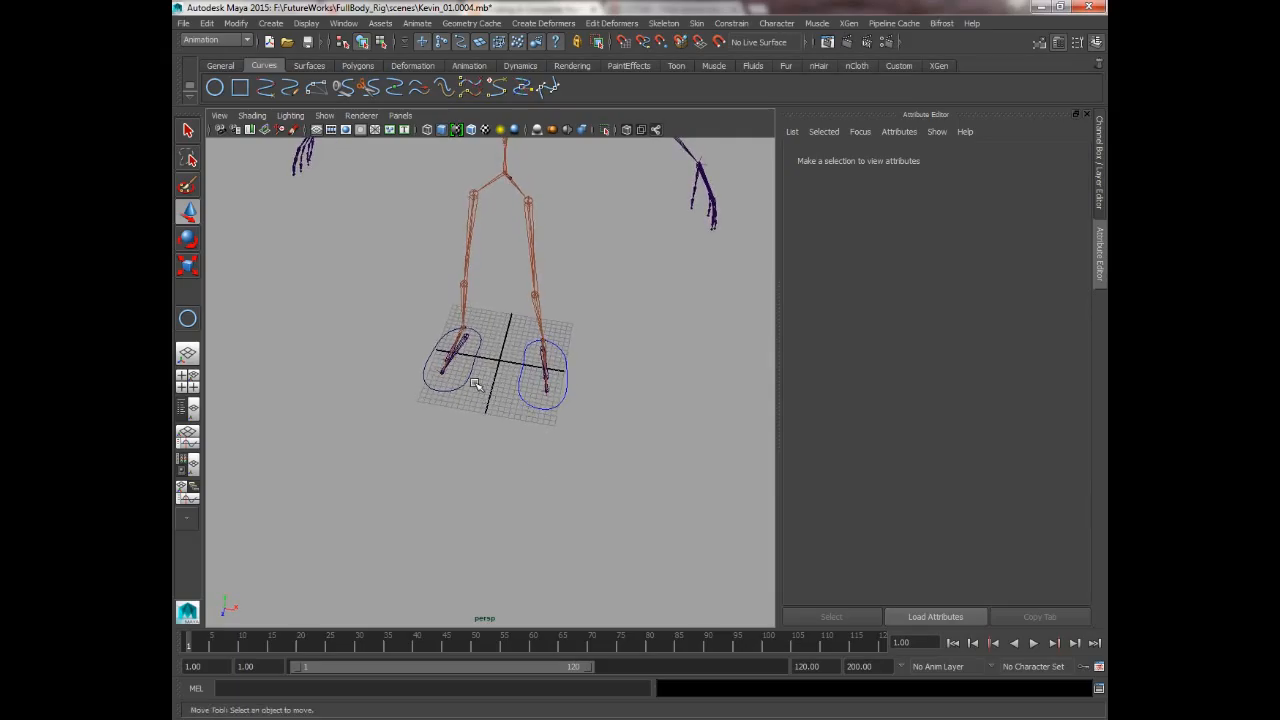
pyautogui.click(474, 384)
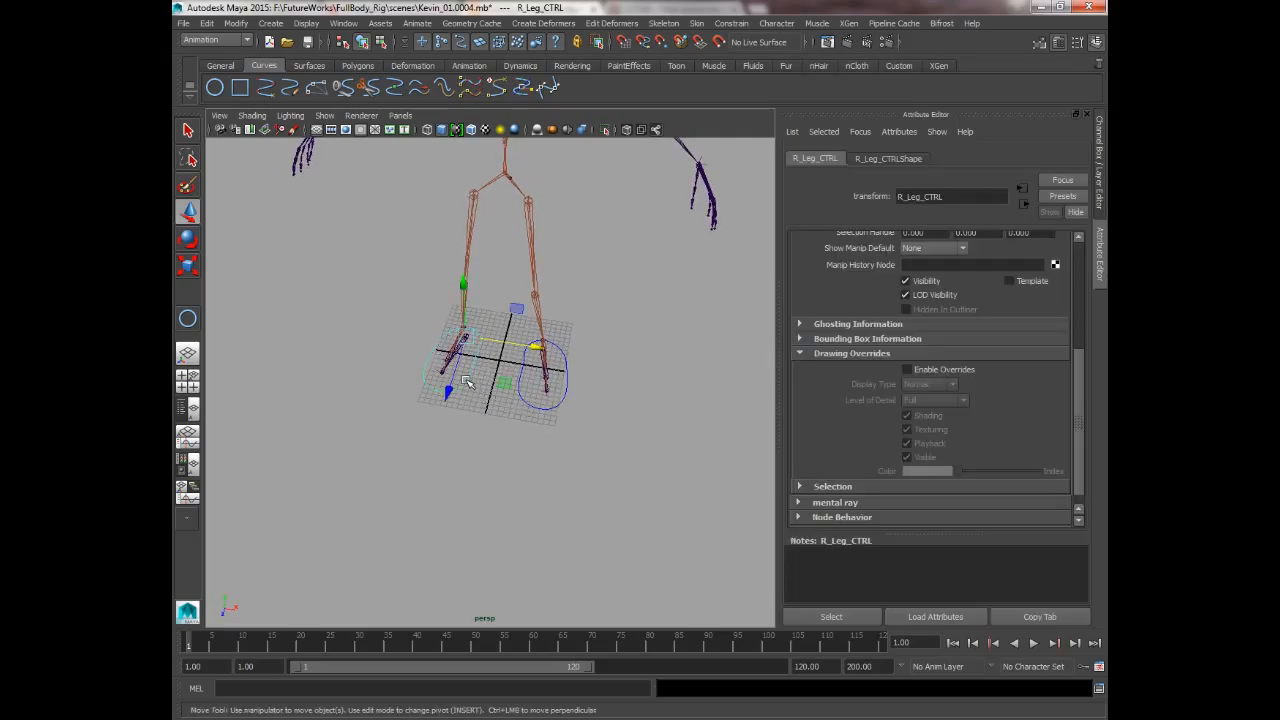
pyautogui.click(907, 370)
pyautogui.moveTo(957, 474)
pyautogui.mouseDown()
pyautogui.moveTo(991, 474)
pyautogui.moveTo(952, 474)
pyautogui.mouseUp()
pyautogui.click(586, 463)
# Step: Examine the two coloured foot controls on the whole skeleton and close up
pyautogui.keyDown('alt'); pyautogui.moveTo(586, 463); pyautogui.dragTo(377, 386); pyautogui.keyUp('alt')
pyautogui.keyDown('alt'); pyautogui.moveTo(556, 393); pyautogui.dragTo(494, 385); pyautogui.keyUp('alt')
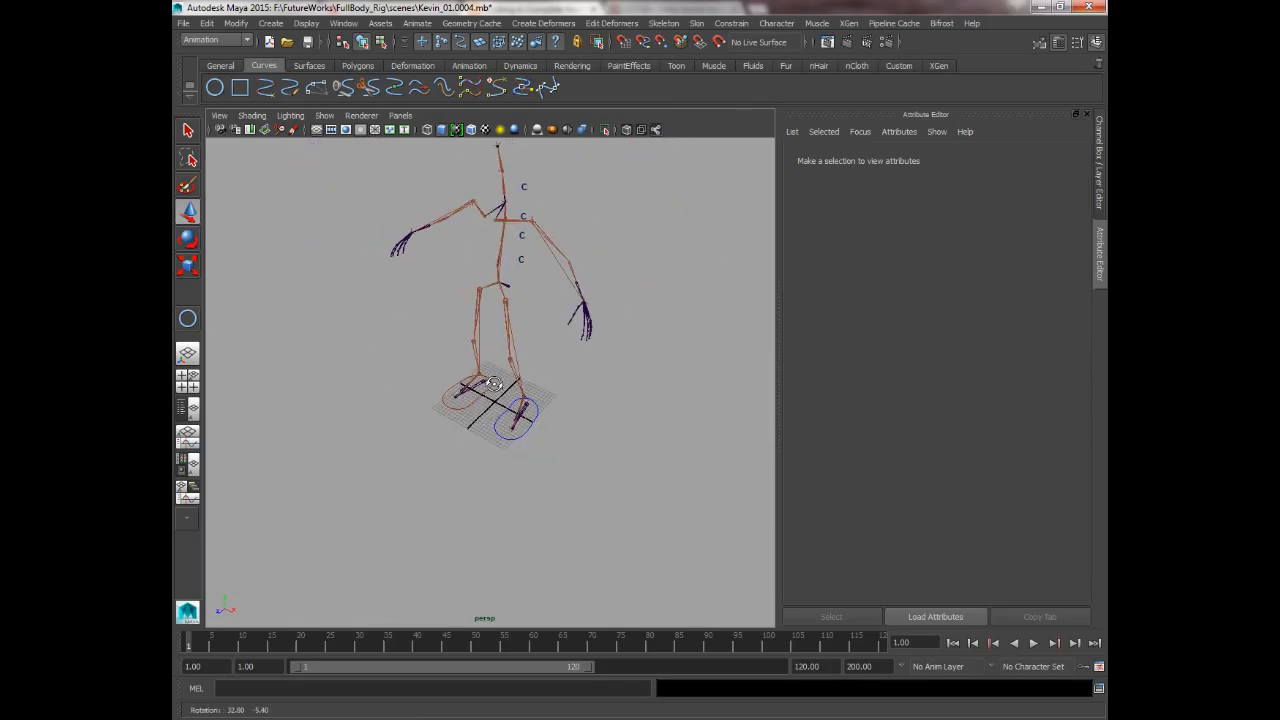
pyautogui.scroll(7, 580, 483)
pyautogui.moveTo(563, 473)
pyautogui.keyDown('alt'); pyautogui.mouseDown(button='middle')
pyautogui.moveTo(563, 457)
pyautogui.moveTo(558, 491)
pyautogui.mouseUp(button='middle'); pyautogui.keyUp('alt')
pyautogui.scroll(2, 571, 464)
pyautogui.scroll(-3, 575, 468)
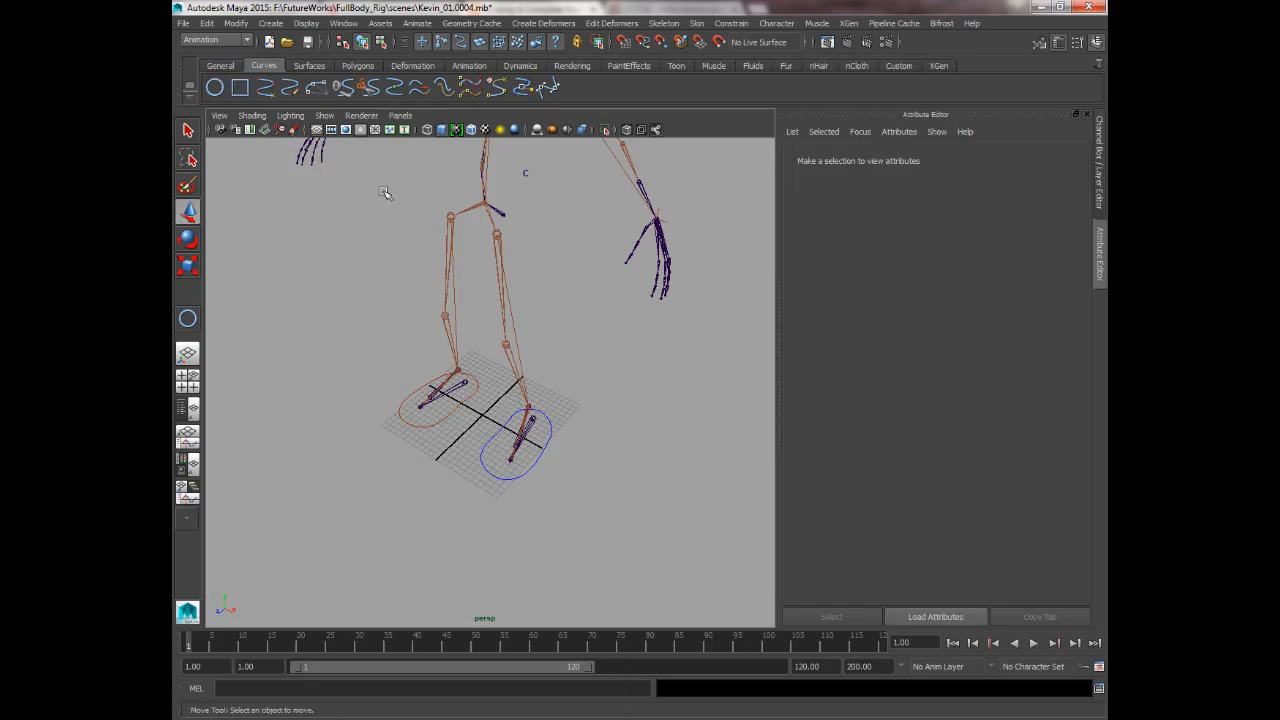
pyautogui.keyDown('alt'); pyautogui.moveTo(480, 416); pyautogui.dragTo(534, 354); pyautogui.keyUp('alt')
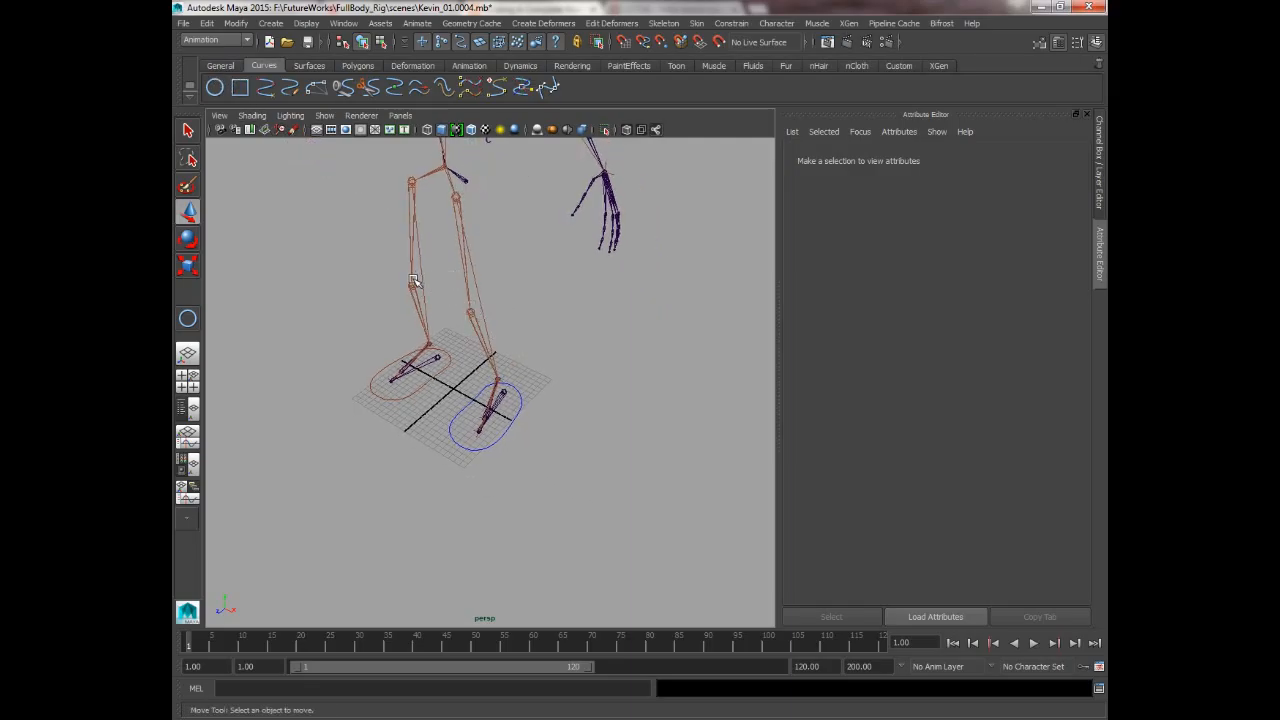
# Step: Draw a NURBS circle beside the left foot control and delete it
pyautogui.click(214, 87)
pyautogui.moveTo(612, 355); pyautogui.dragTo(660, 378)
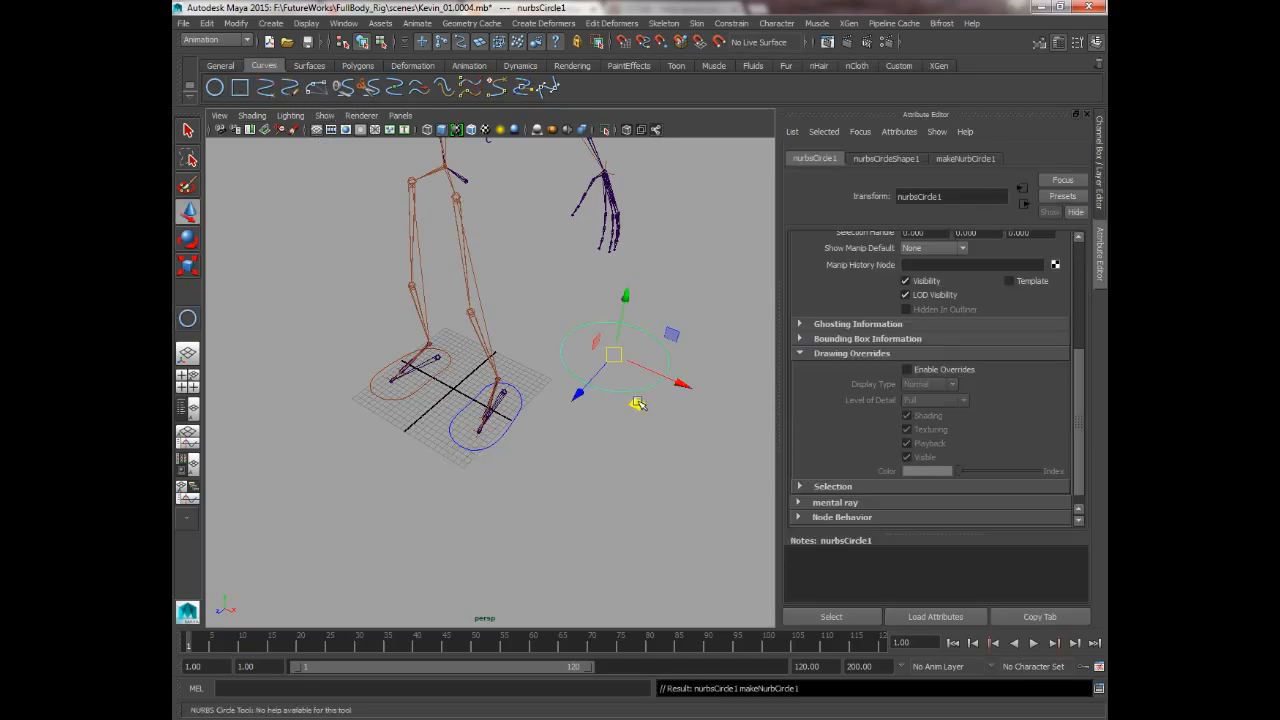
pyautogui.press('Delete')
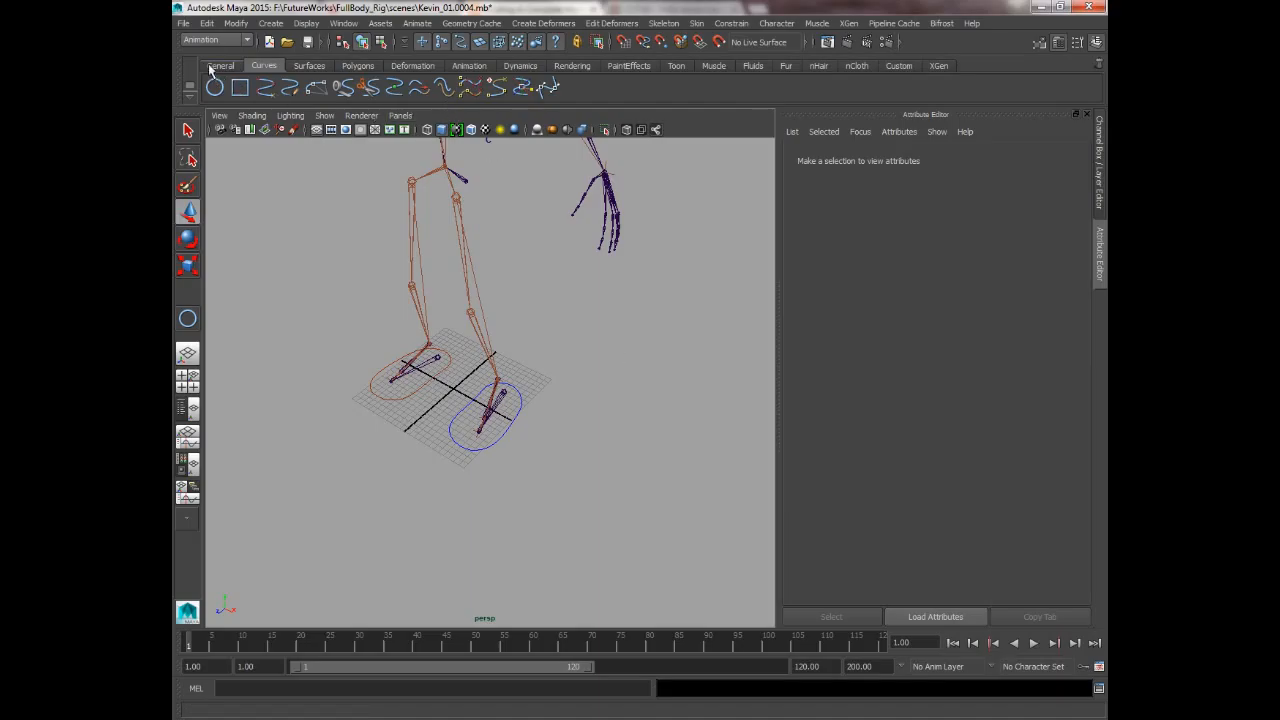
# Step: Create a polygon cube on the ground beside the left foot control and deselect it
pyautogui.click(357, 65)
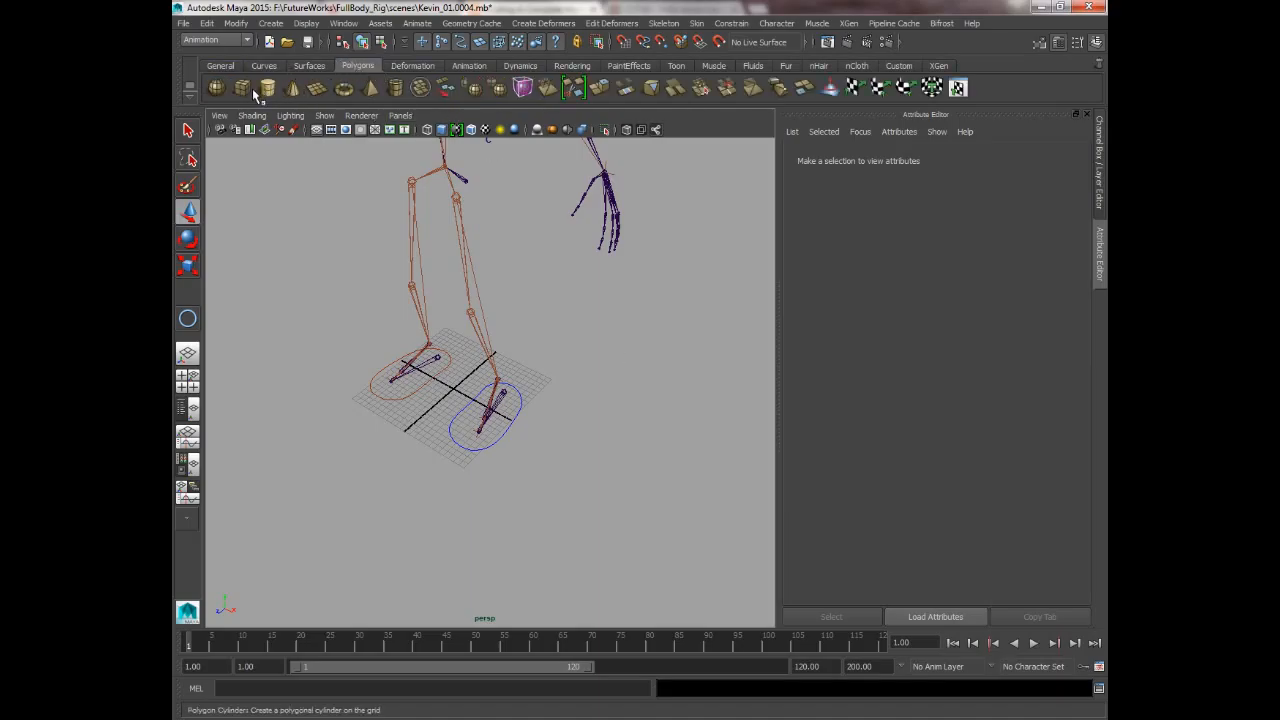
pyautogui.click(242, 88)
pyautogui.keyDown('shift'); pyautogui.moveTo(624, 460); pyautogui.dragTo(646, 480); pyautogui.keyUp('shift')
pyautogui.keyDown('alt'); pyautogui.moveTo(649, 448); pyautogui.dragTo(570, 370, button='middle'); pyautogui.keyUp('alt')
pyautogui.keyDown('alt'); pyautogui.moveTo(570, 370); pyautogui.dragTo(626, 457, button='right'); pyautogui.keyUp('alt')
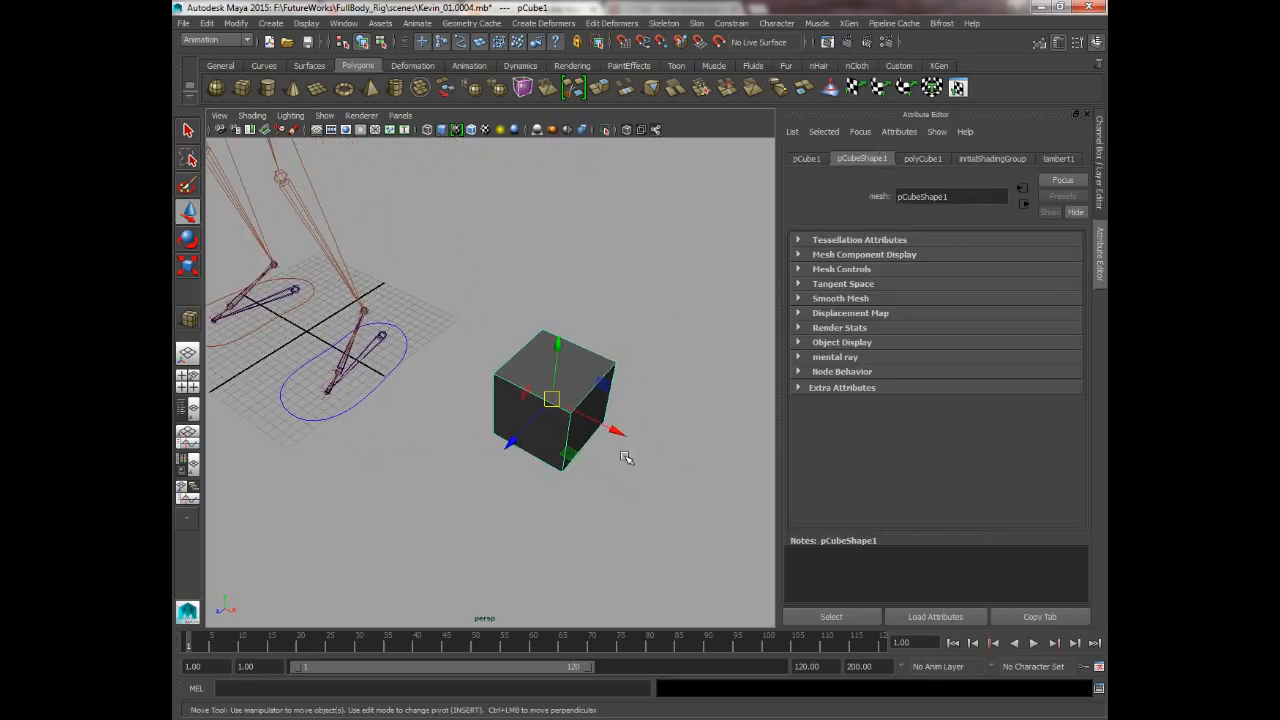
pyautogui.keyDown('alt'); pyautogui.moveTo(626, 457); pyautogui.dragTo(549, 437); pyautogui.keyUp('alt')
pyautogui.keyDown('alt'); pyautogui.moveTo(469, 337); pyautogui.dragTo(471, 300); pyautogui.keyUp('alt')
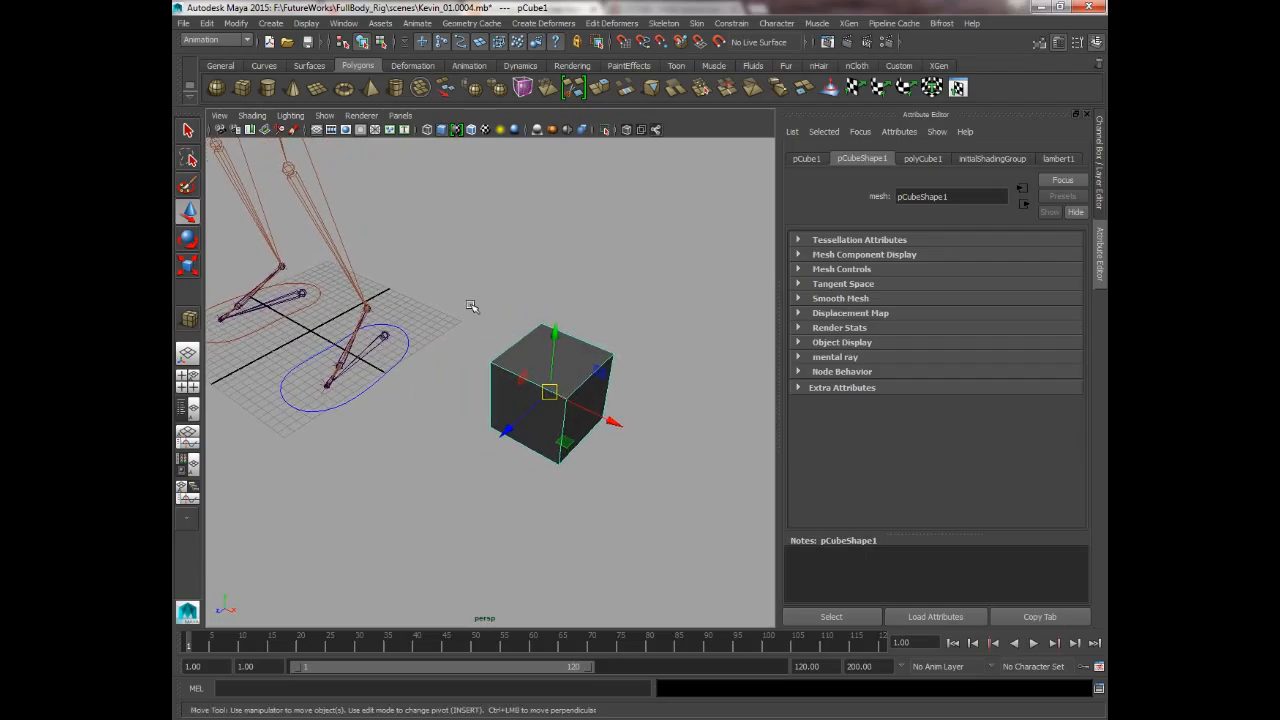
pyautogui.click(471, 300)
pyautogui.press('q')
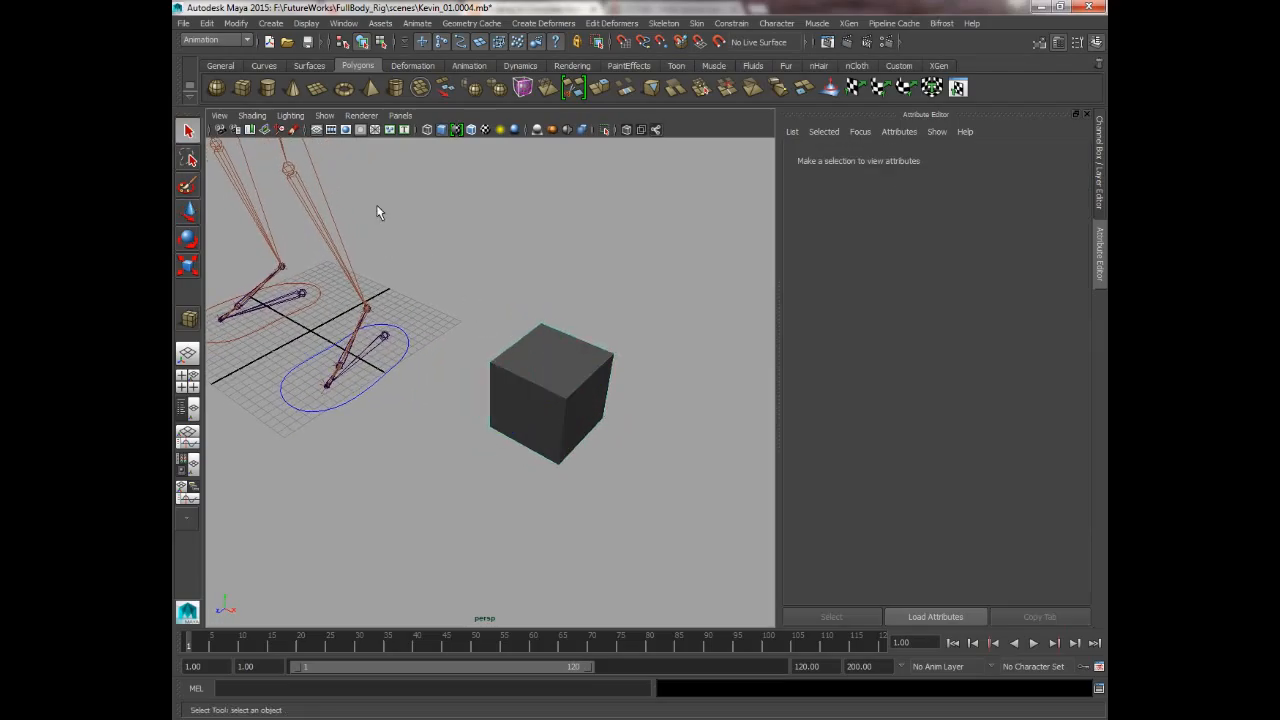
# Step: Start the EP Curve Tool with its settings shown and set the curve degree to 1 Linear
pyautogui.click(237, 24)
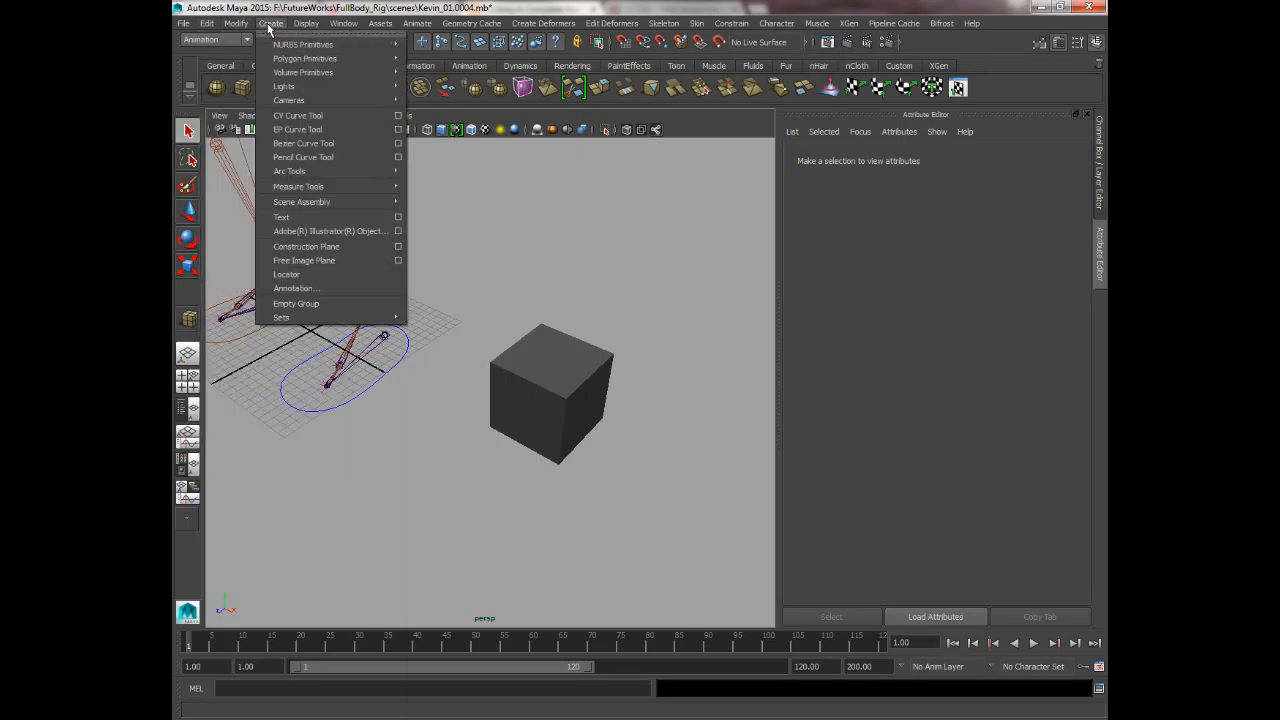
pyautogui.click(271, 24)
pyautogui.click(272, 26)
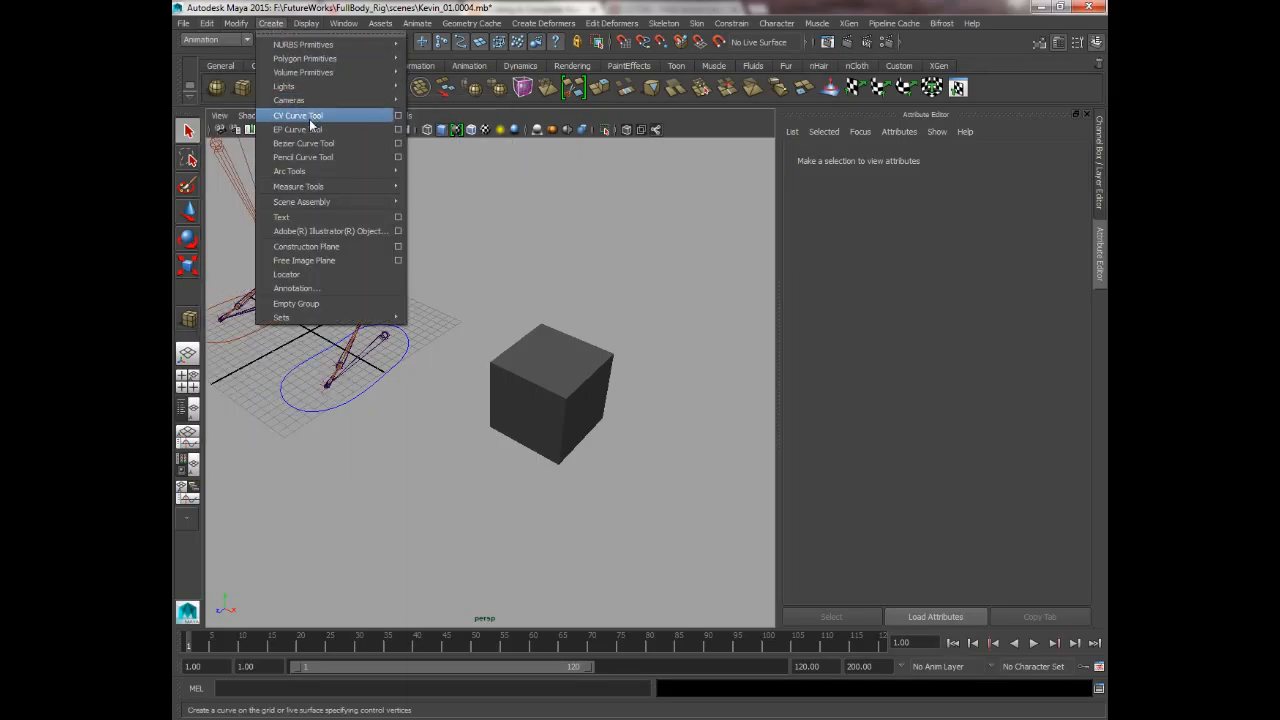
pyautogui.click(398, 129)
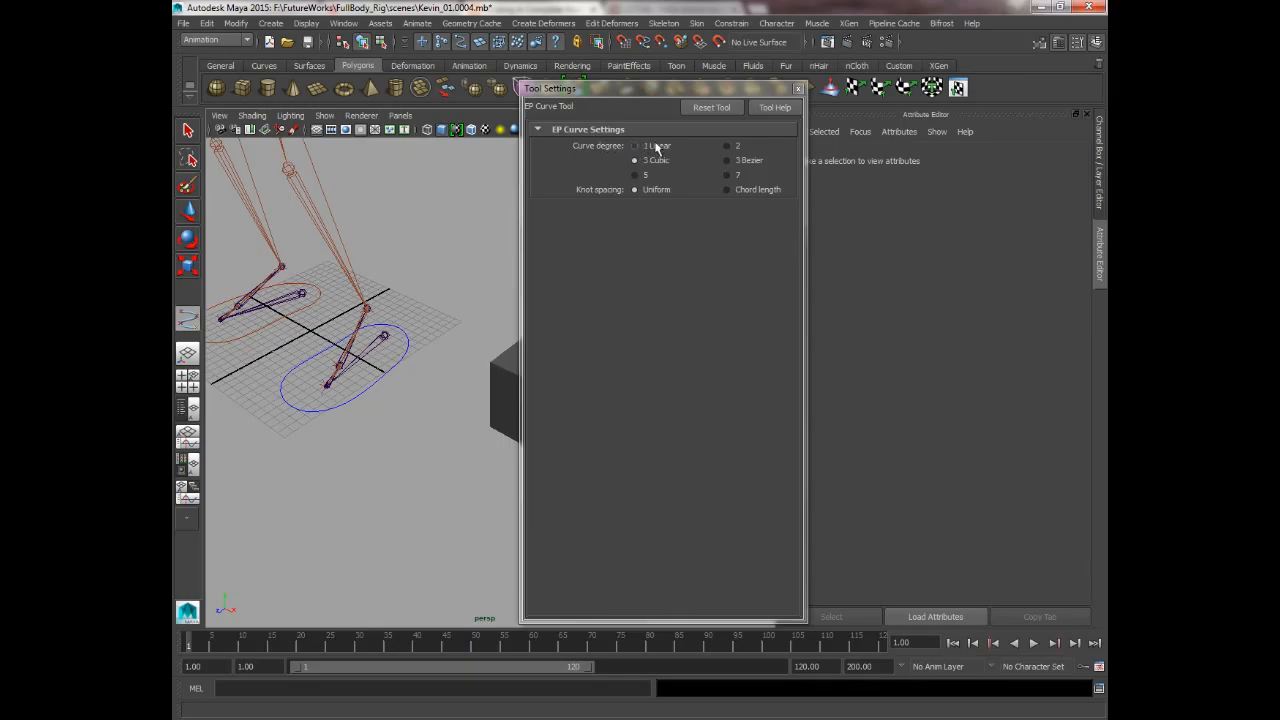
pyautogui.moveTo(699, 94); pyautogui.dragTo(896, 101)
pyautogui.keyDown('alt'); pyautogui.moveTo(660, 231); pyautogui.dragTo(695, 260); pyautogui.keyUp('alt')
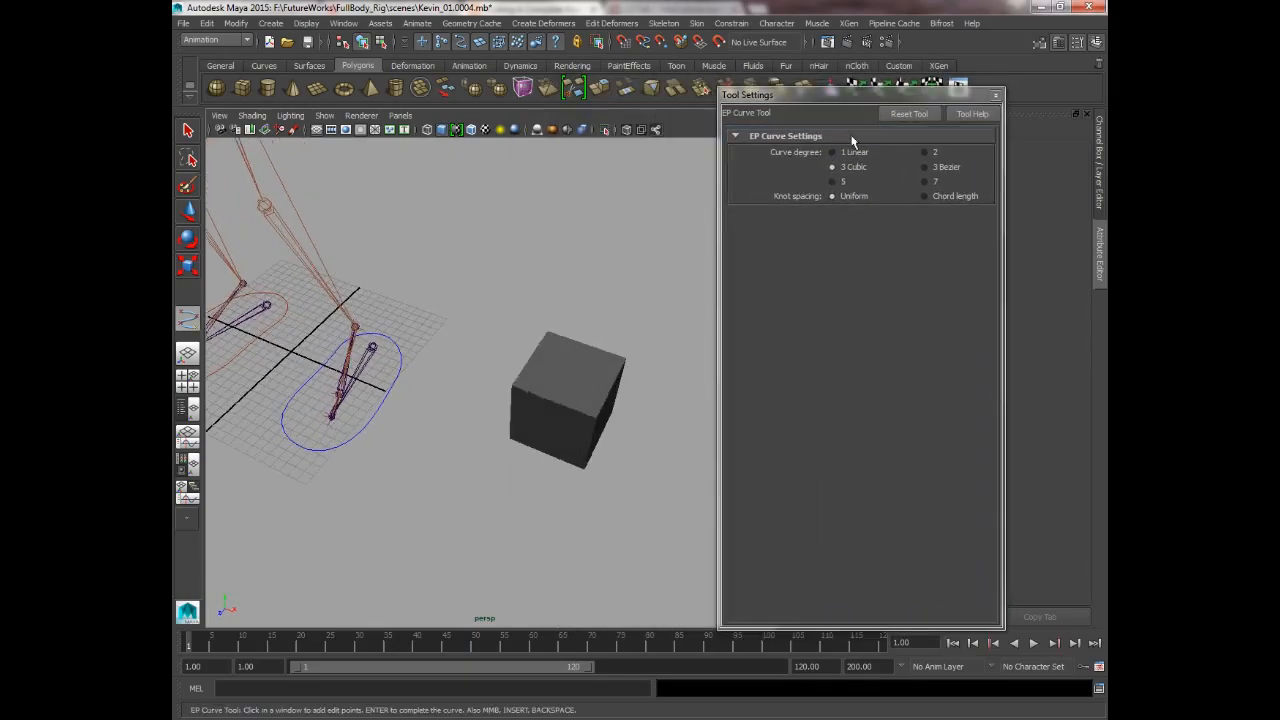
pyautogui.click(846, 157)
# Step: Draw an open, straight-segmented EP curve with six points on the ground behind the cube
pyautogui.click(579, 186)
pyautogui.click(479, 239)
pyautogui.click(570, 273)
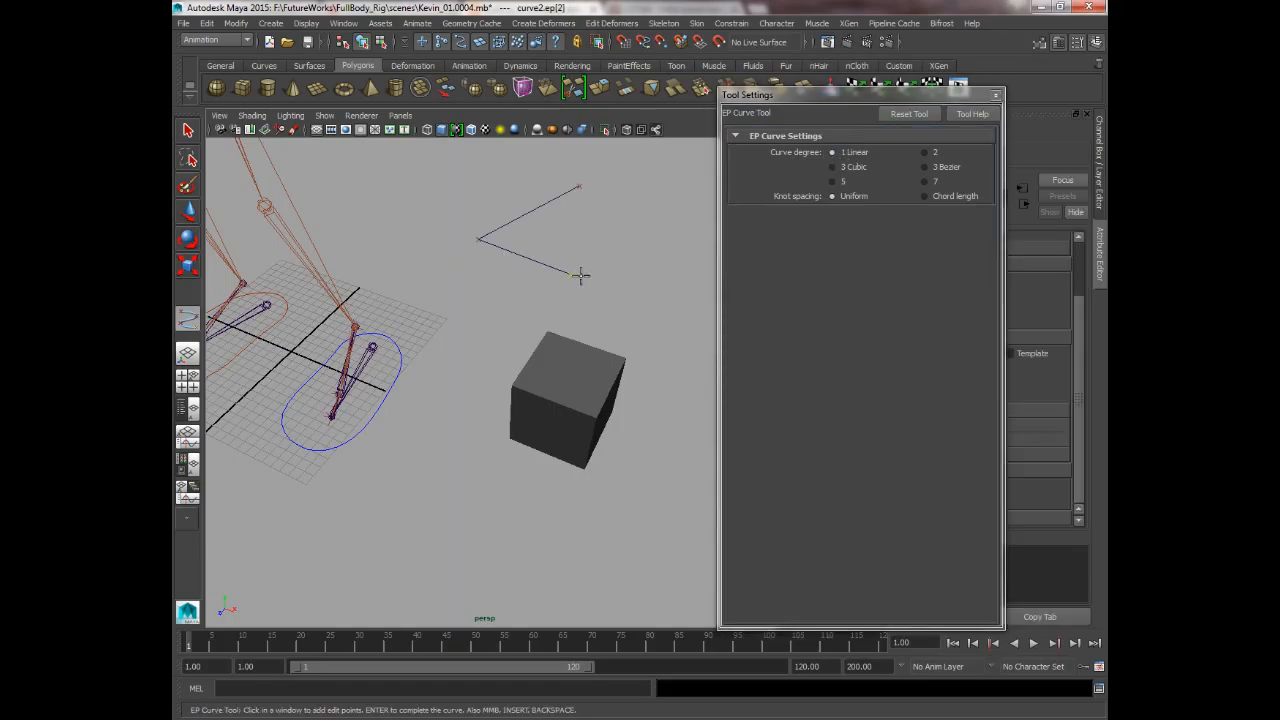
pyautogui.click(647, 270)
pyautogui.click(684, 226)
pyautogui.click(640, 192)
pyautogui.press('w')
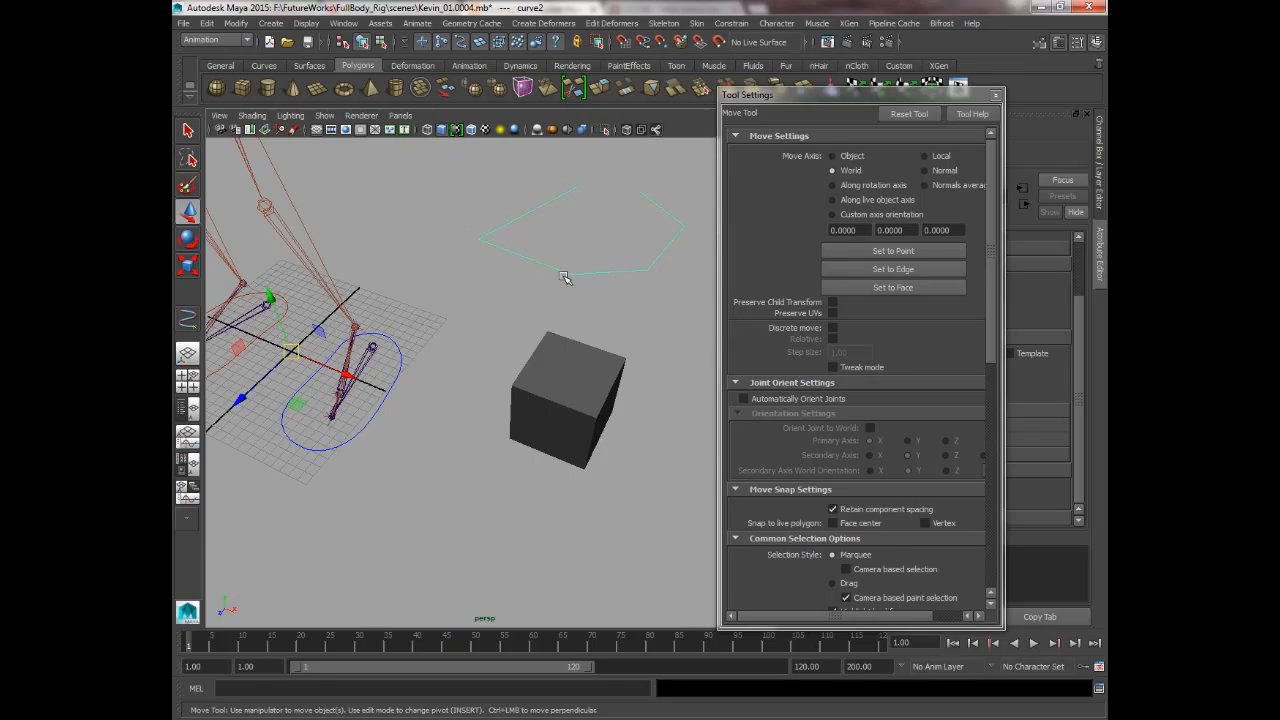
# Step: Draw an open U-shaped EP curve with degree 3 Cubic beside the linear curve and show its control vertices
pyautogui.click(187, 318)
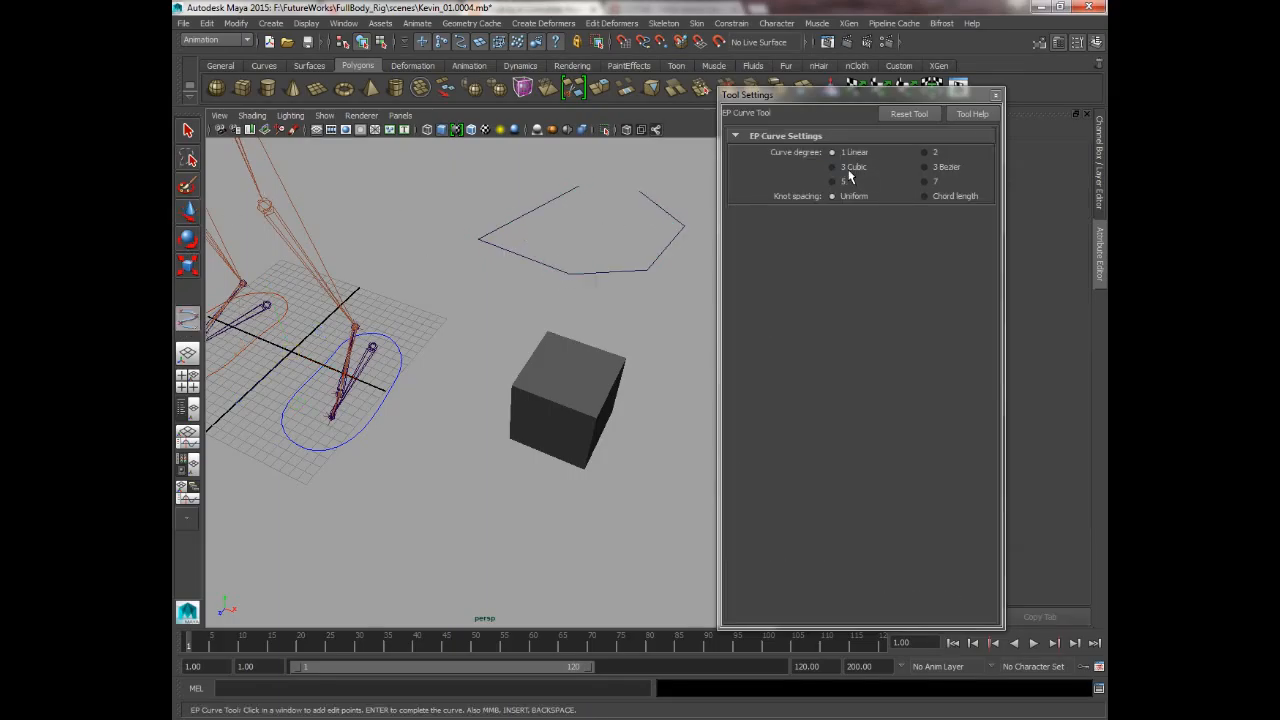
pyautogui.keyDown('alt'); pyautogui.moveTo(644, 285); pyautogui.dragTo(397, 291, button='right'); pyautogui.keyUp('alt')
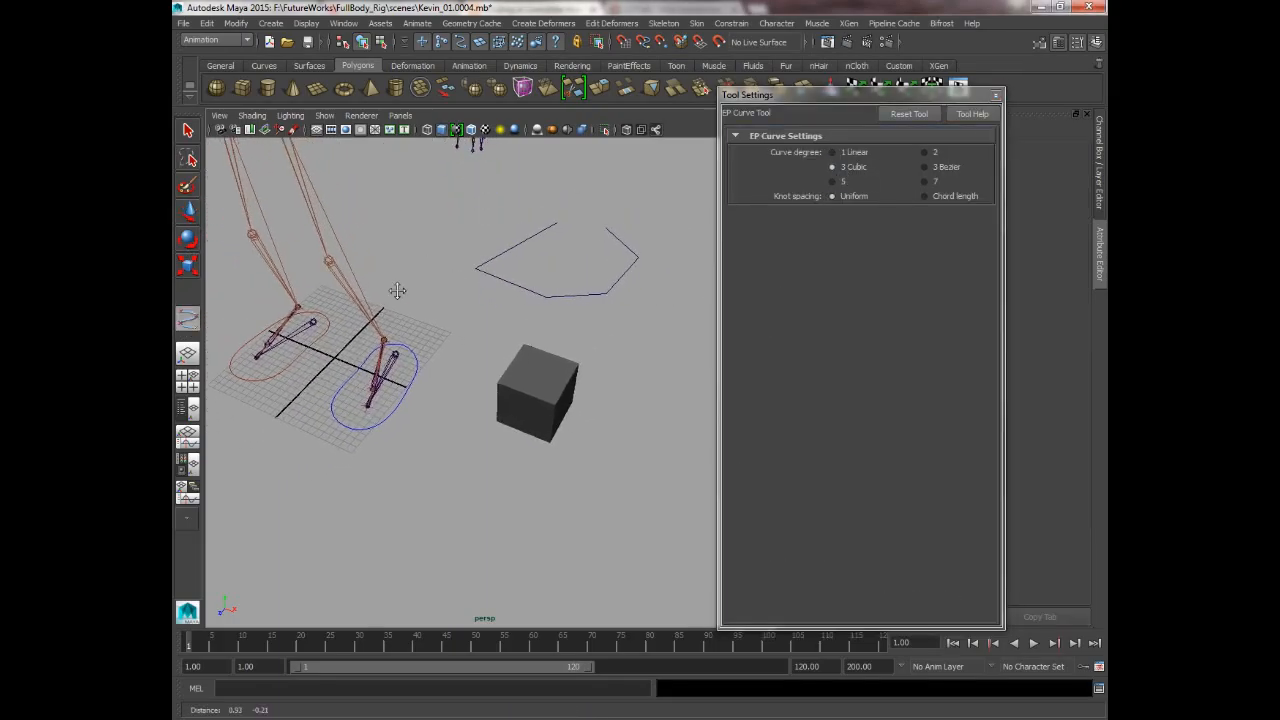
pyautogui.keyDown('alt'); pyautogui.moveTo(397, 291); pyautogui.dragTo(469, 323); pyautogui.keyUp('alt')
pyautogui.click(497, 314)
pyautogui.click(528, 457)
pyautogui.click(674, 388)
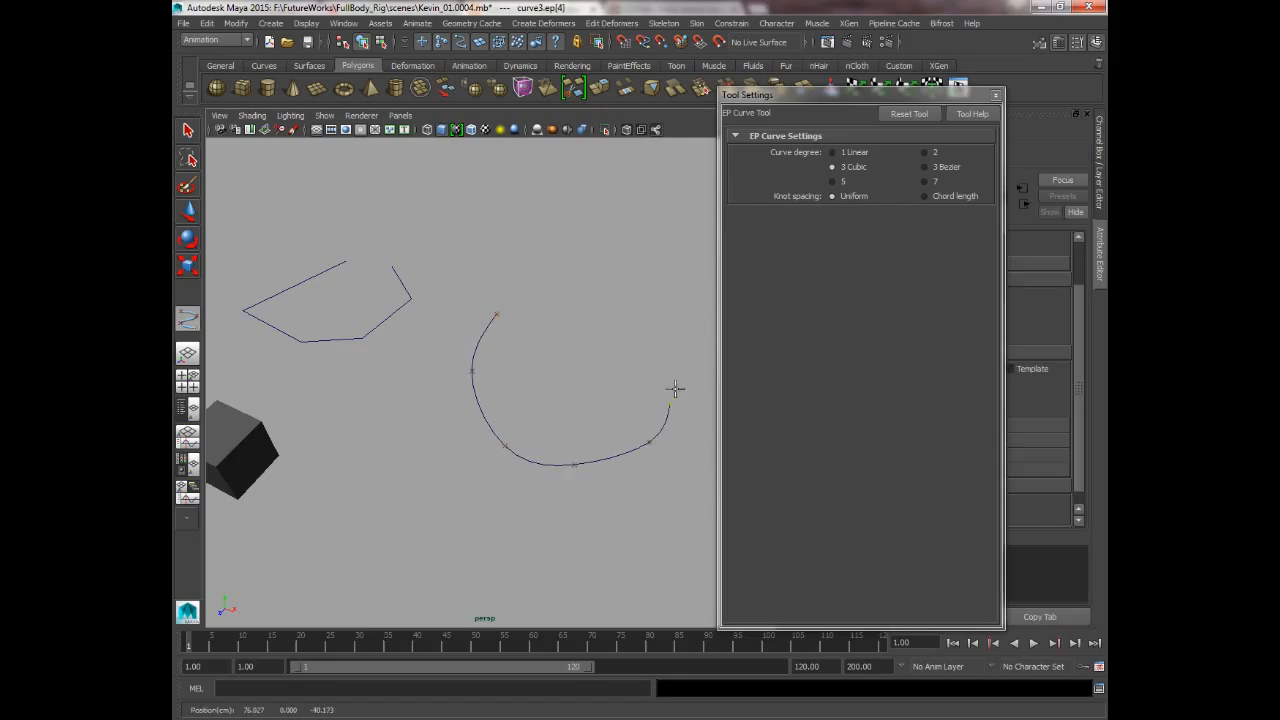
pyautogui.press('w')
pyautogui.moveTo(473, 353); pyautogui.dragTo(395, 349, button='right')
# Step: Draw a second cubic EP curve with eight points as a rounded, nearly closed loop behind the U-shaped curve
pyautogui.click(187, 318)
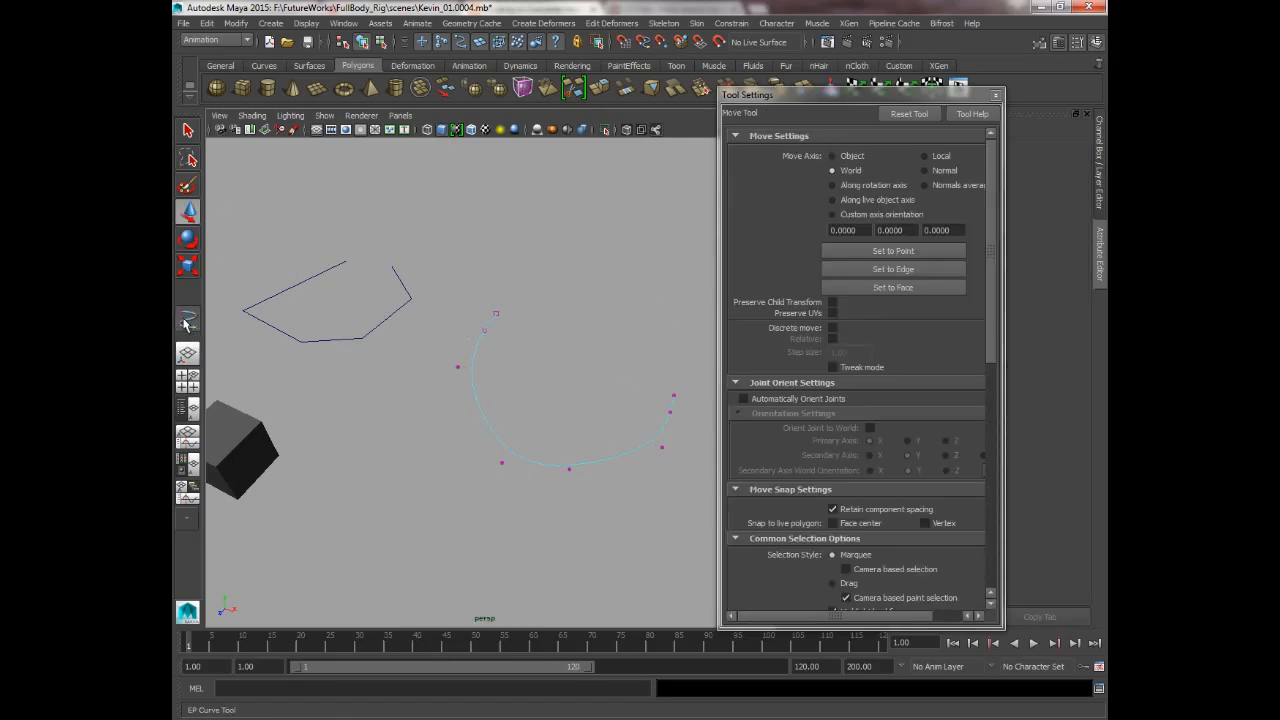
pyautogui.click(584, 208)
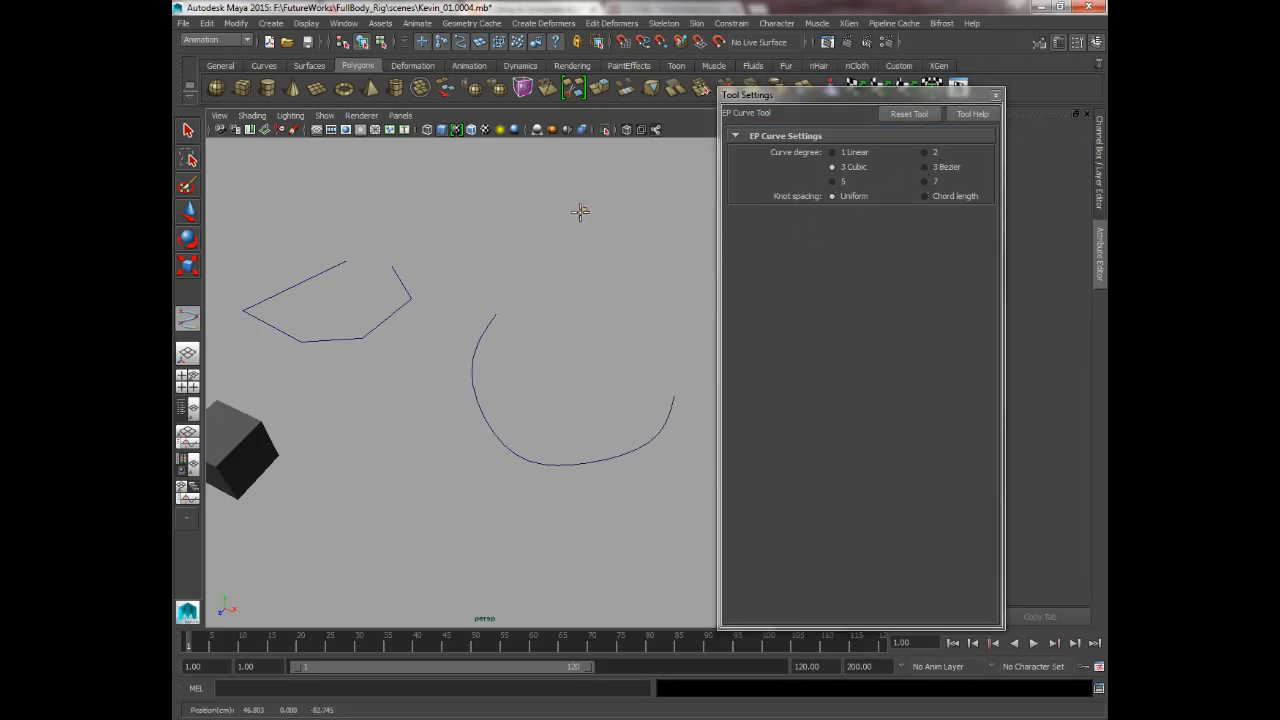
pyautogui.click(567, 295)
pyautogui.click(587, 333)
pyautogui.click(632, 347)
pyautogui.click(694, 328)
pyautogui.click(711, 262)
pyautogui.click(674, 184)
pyautogui.click(631, 164)
pyautogui.press('Return')
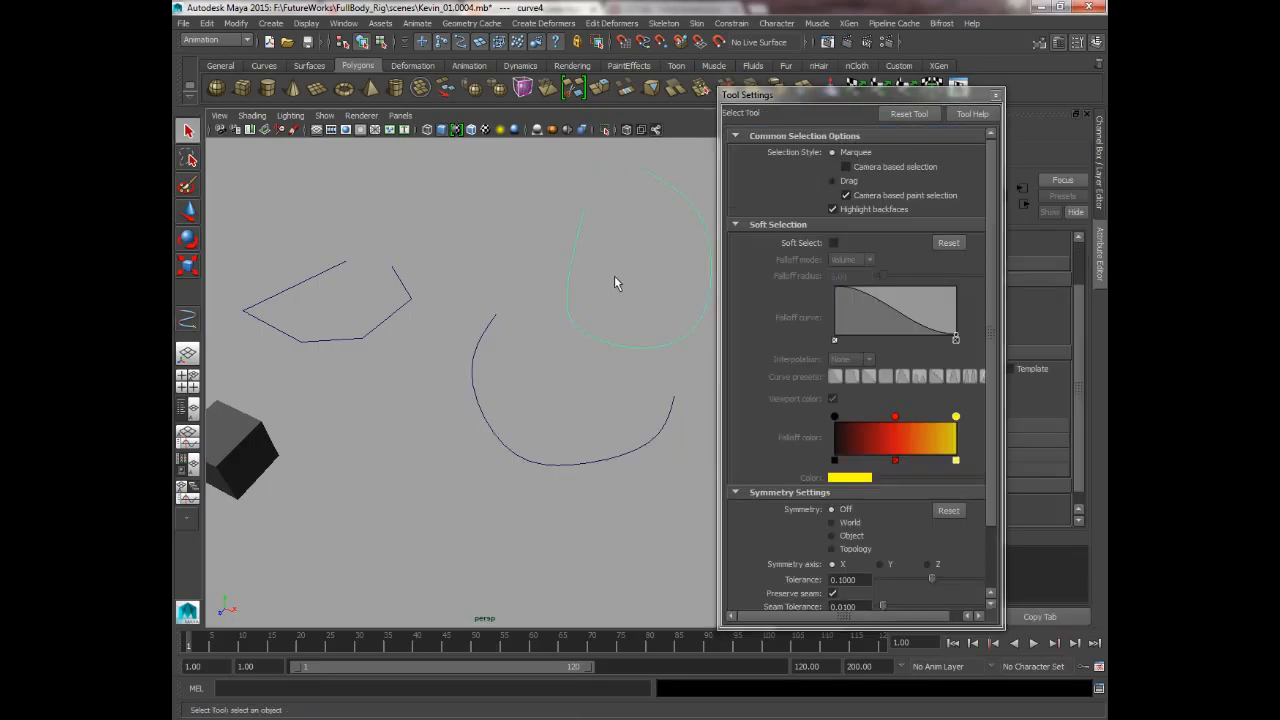
# Step: Delete the rounded, the U-shaped and the straight-segmented demonstration curves near the cube
pyautogui.press('Delete')
pyautogui.click(493, 314)
pyautogui.press('Delete')
pyautogui.keyDown('alt'); pyautogui.moveTo(433, 378); pyautogui.dragTo(590, 374, button='middle'); pyautogui.keyUp('alt')
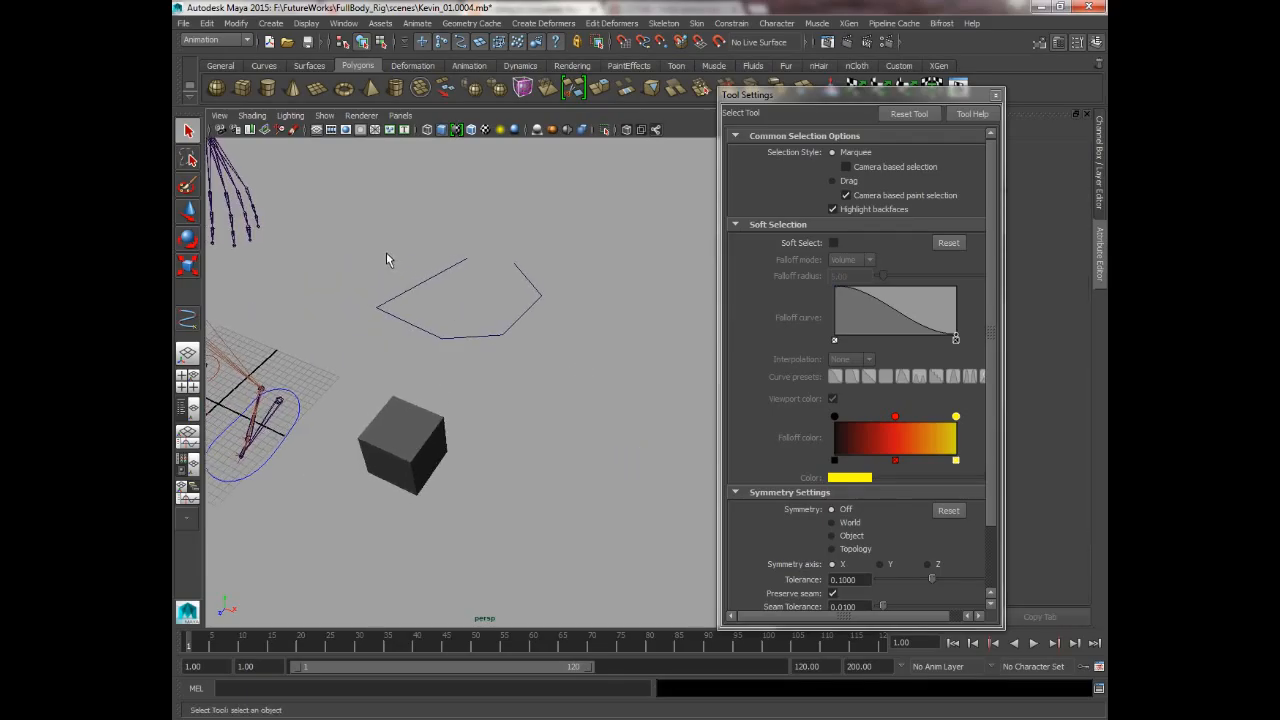
pyautogui.moveTo(386, 253); pyautogui.dragTo(620, 348)
pyautogui.press('Delete')
pyautogui.keyDown('alt'); pyautogui.moveTo(495, 362); pyautogui.dragTo(580, 266); pyautogui.keyUp('alt')
# Step: Start the EP Curve Tool with curve degree 1 Linear and turn on snapping to points
pyautogui.click(270, 23)
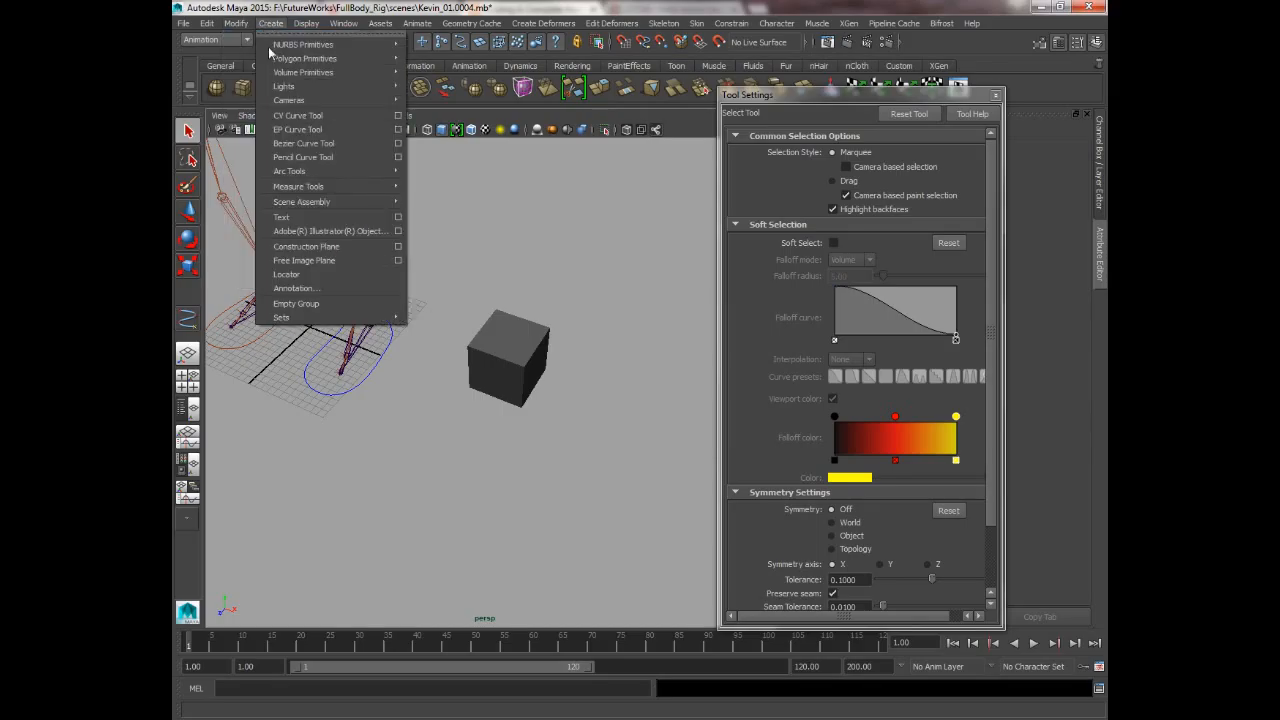
pyautogui.click(397, 131)
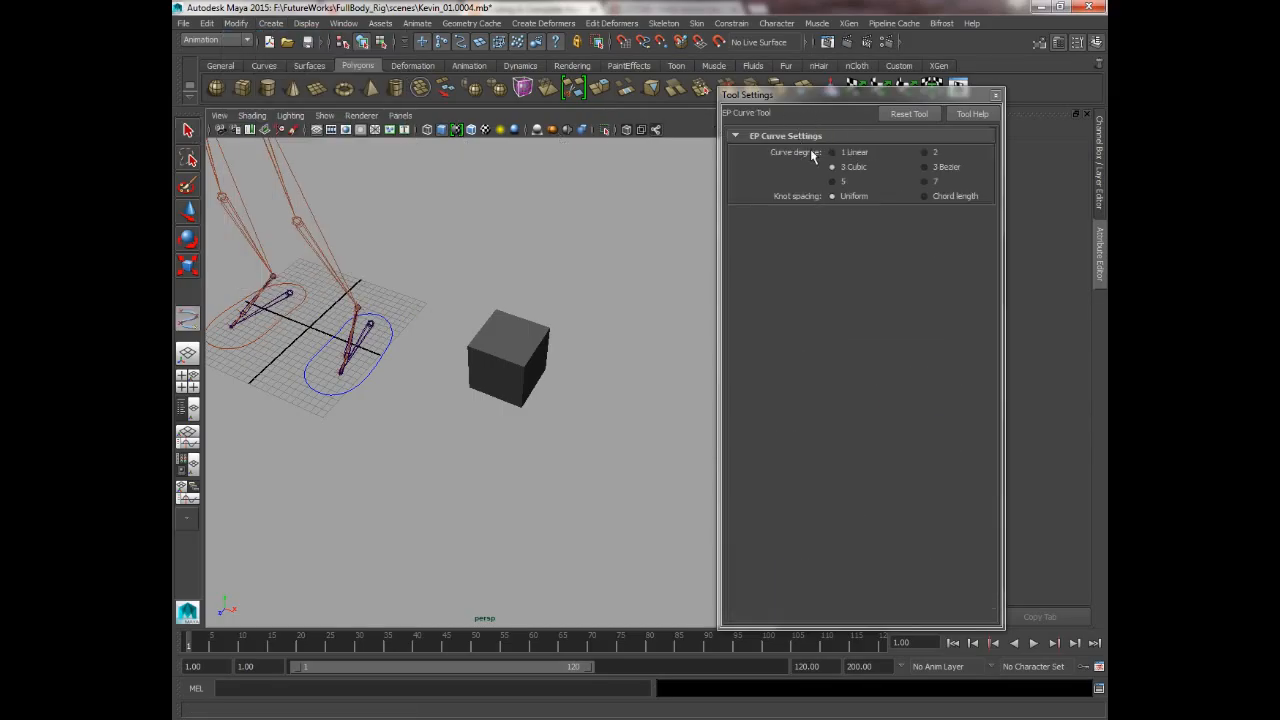
pyautogui.click(995, 95)
pyautogui.keyDown('alt'); pyautogui.moveTo(680, 320); pyautogui.dragTo(498, 333); pyautogui.keyUp('alt')
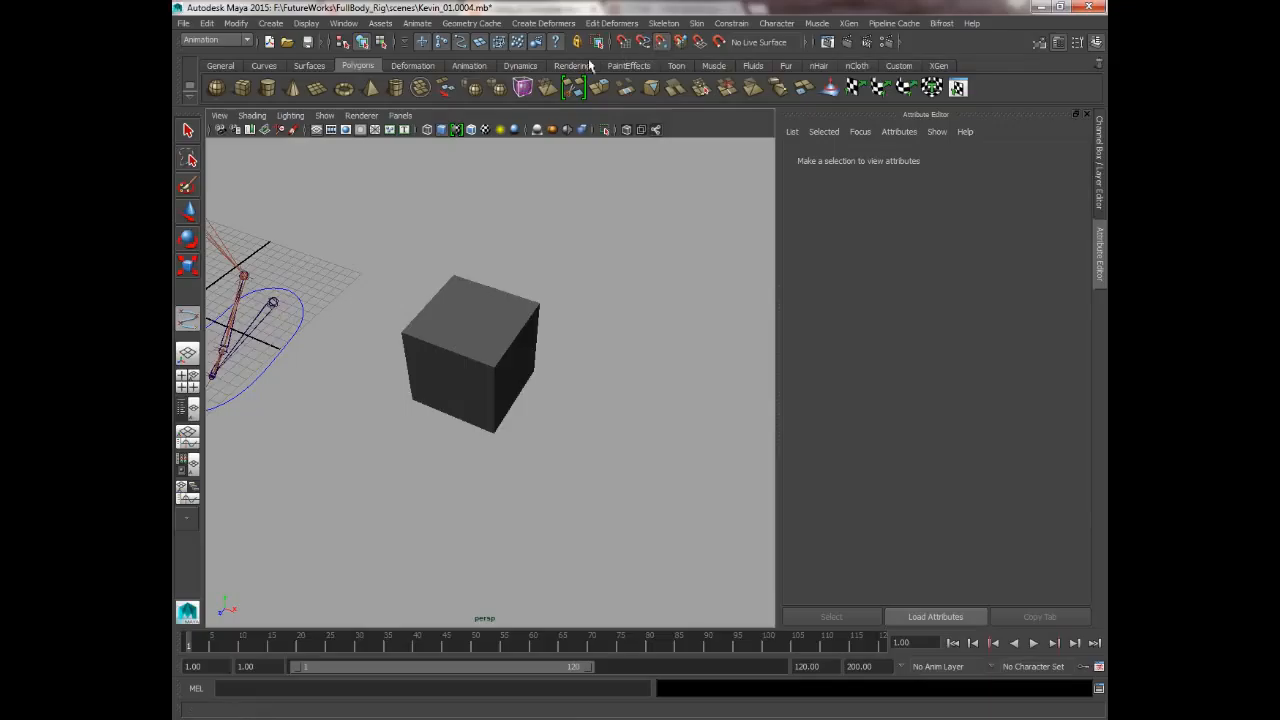
# Step: Trace the outline of the cube's top face with a linear EP curve snapped to its corner vertices
pyautogui.click(398, 334)
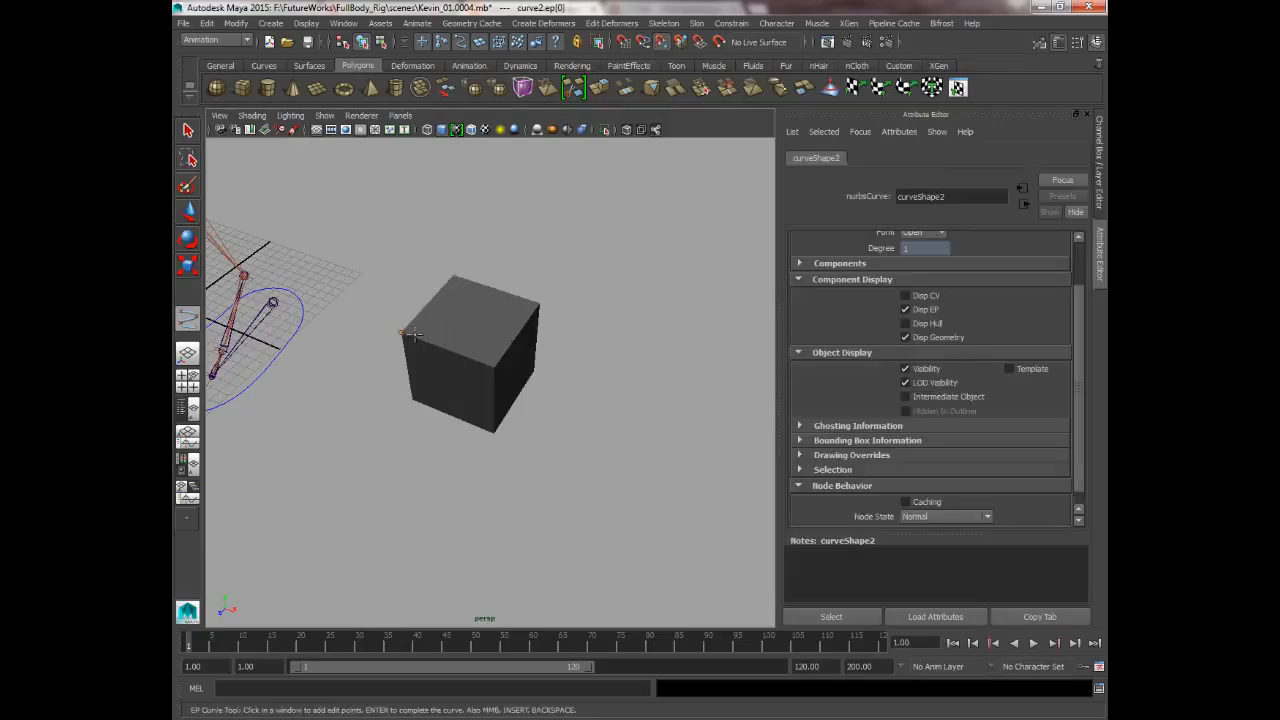
pyautogui.click(493, 365)
pyautogui.click(455, 274)
pyautogui.click(403, 335)
pyautogui.keyDown('alt'); pyautogui.moveTo(374, 383); pyautogui.dragTo(469, 343); pyautogui.keyUp('alt')
pyautogui.click(470, 361)
# Step: Continue the curve along the cube's remaining vertical and bottom edges and finish it as a complete wireframe cube
pyautogui.keyDown('alt'); pyautogui.moveTo(500, 391); pyautogui.dragTo(483, 357); pyautogui.keyUp('alt')
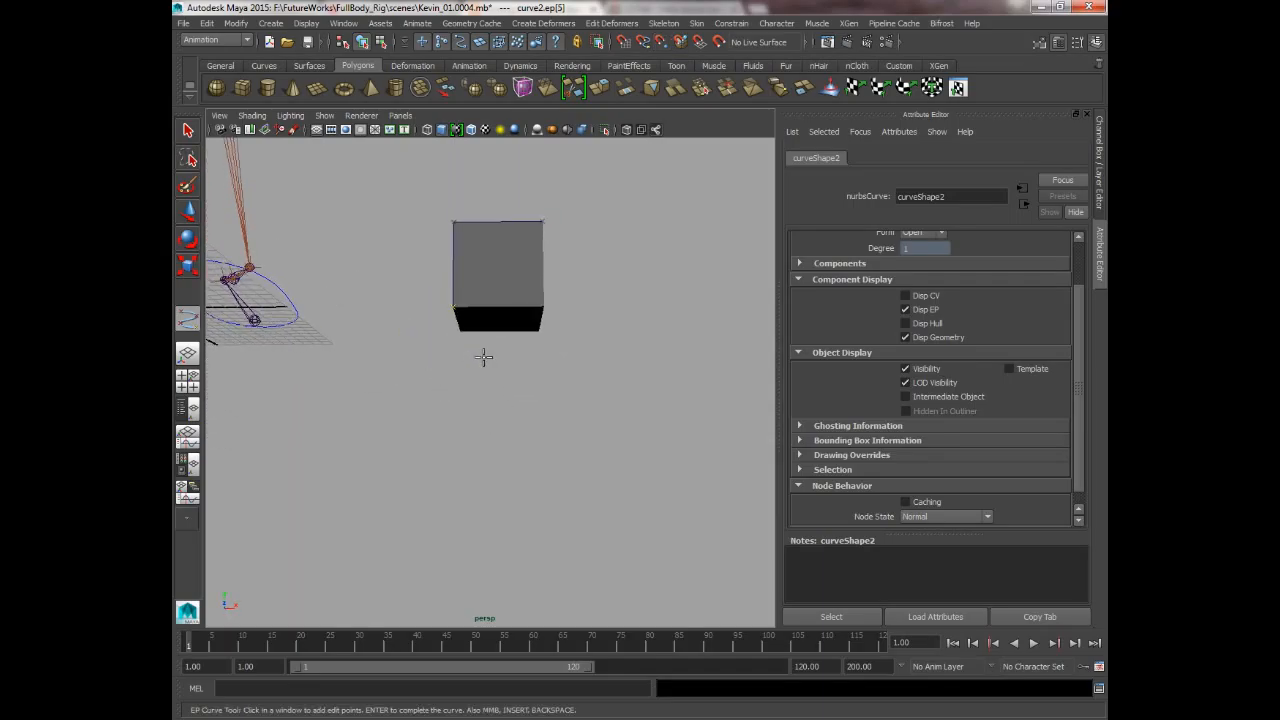
pyautogui.click(543, 305)
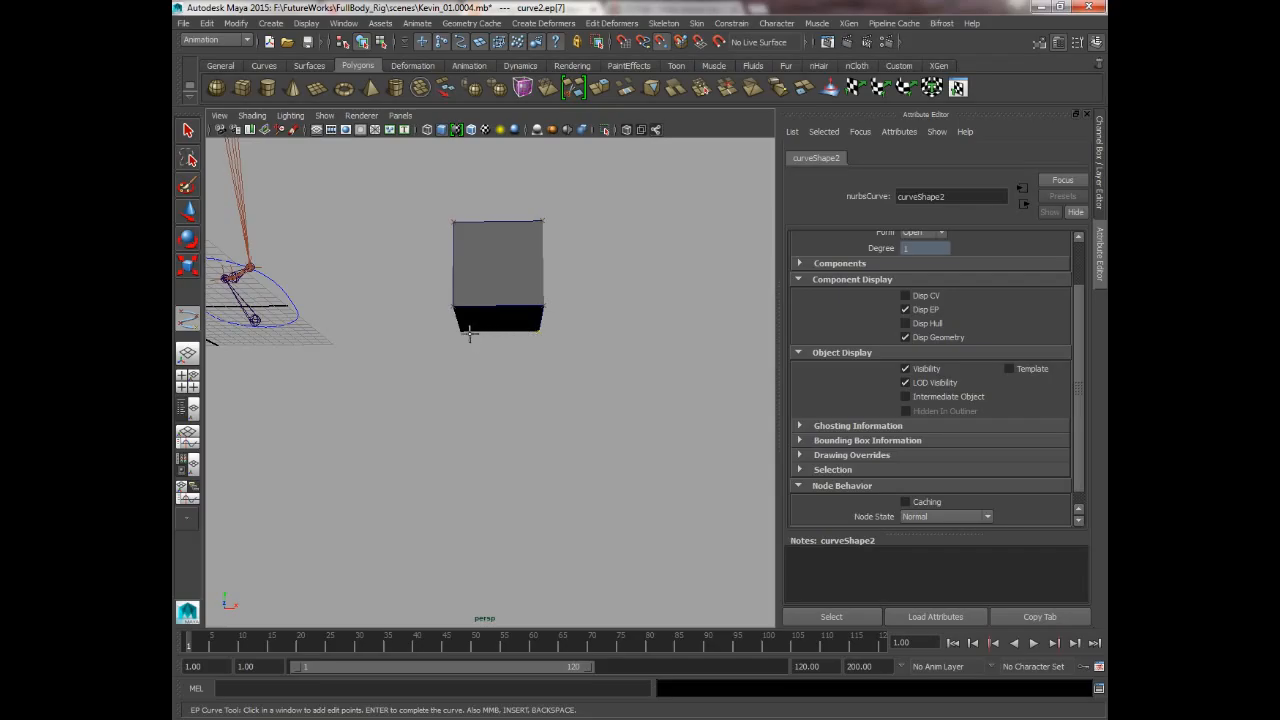
pyautogui.click(452, 308)
pyautogui.click(543, 220)
pyautogui.keyDown('alt'); pyautogui.moveTo(610, 226); pyautogui.dragTo(460, 242); pyautogui.keyUp('alt')
pyautogui.click(484, 242)
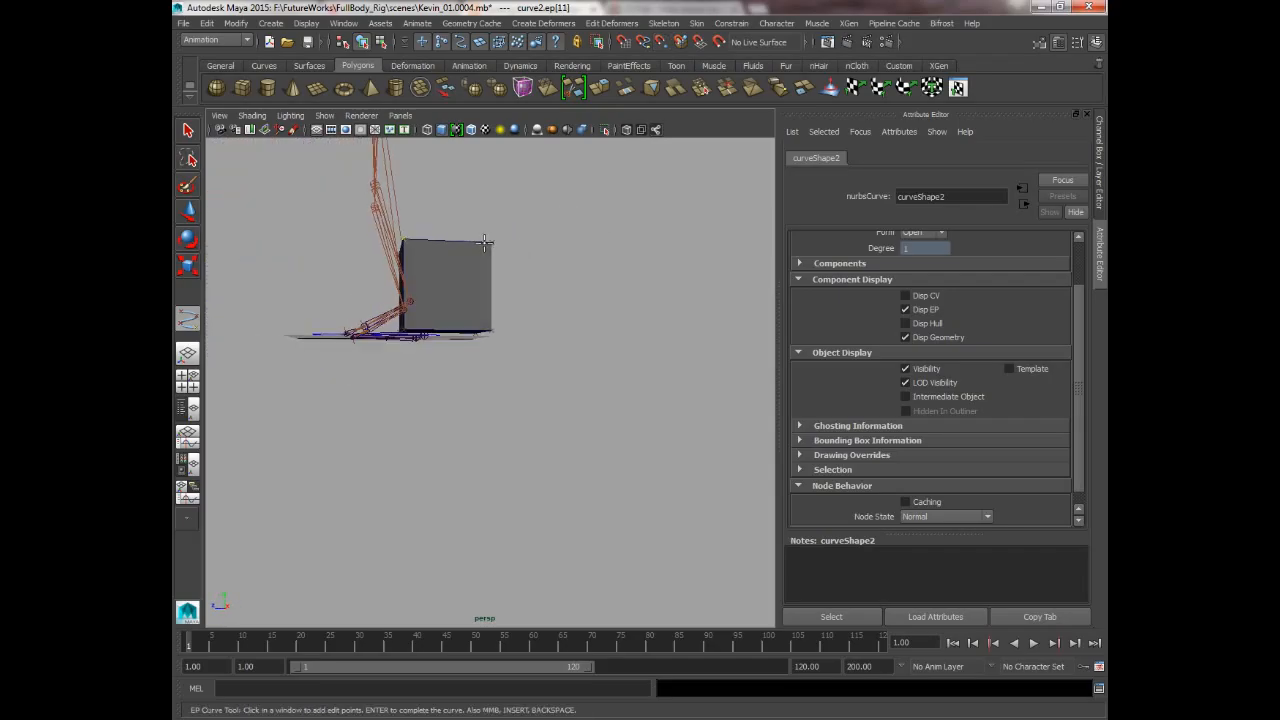
pyautogui.click(492, 330)
pyautogui.keyDown('alt'); pyautogui.moveTo(550, 324); pyautogui.dragTo(404, 330); pyautogui.keyUp('alt')
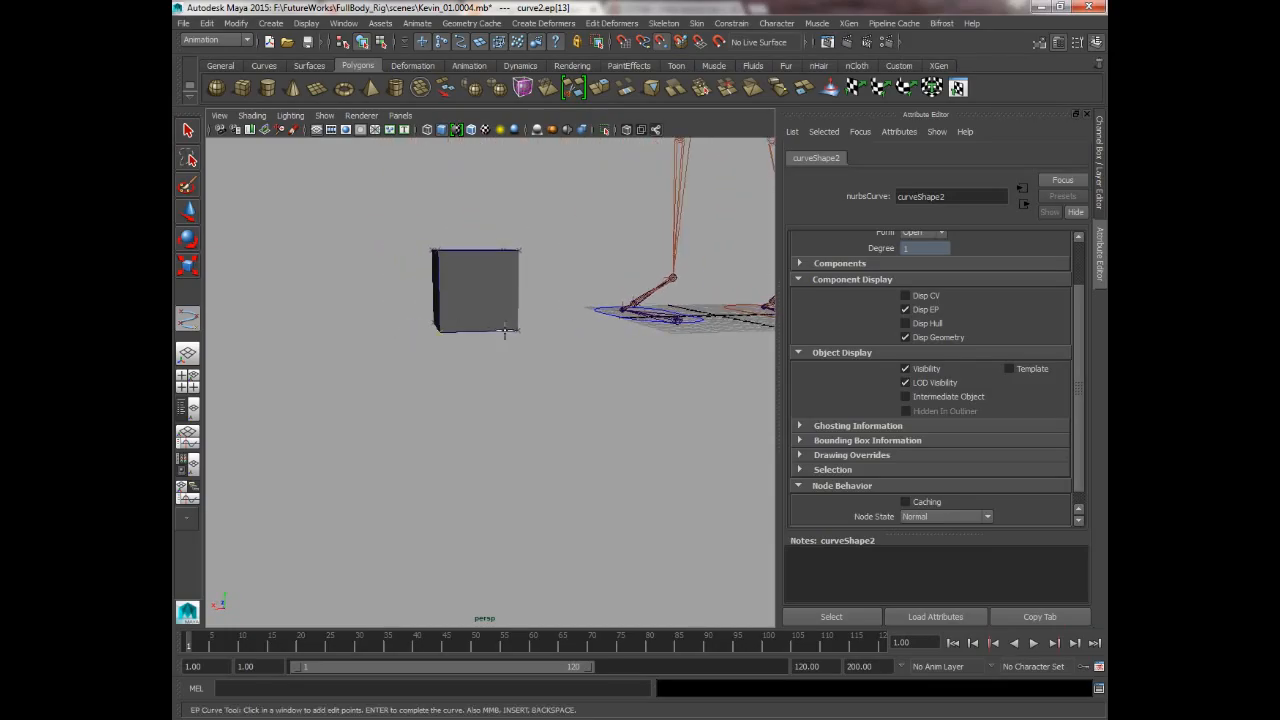
pyautogui.click(519, 249)
pyautogui.keyDown('alt'); pyautogui.moveTo(534, 257); pyautogui.dragTo(496, 288); pyautogui.keyUp('alt')
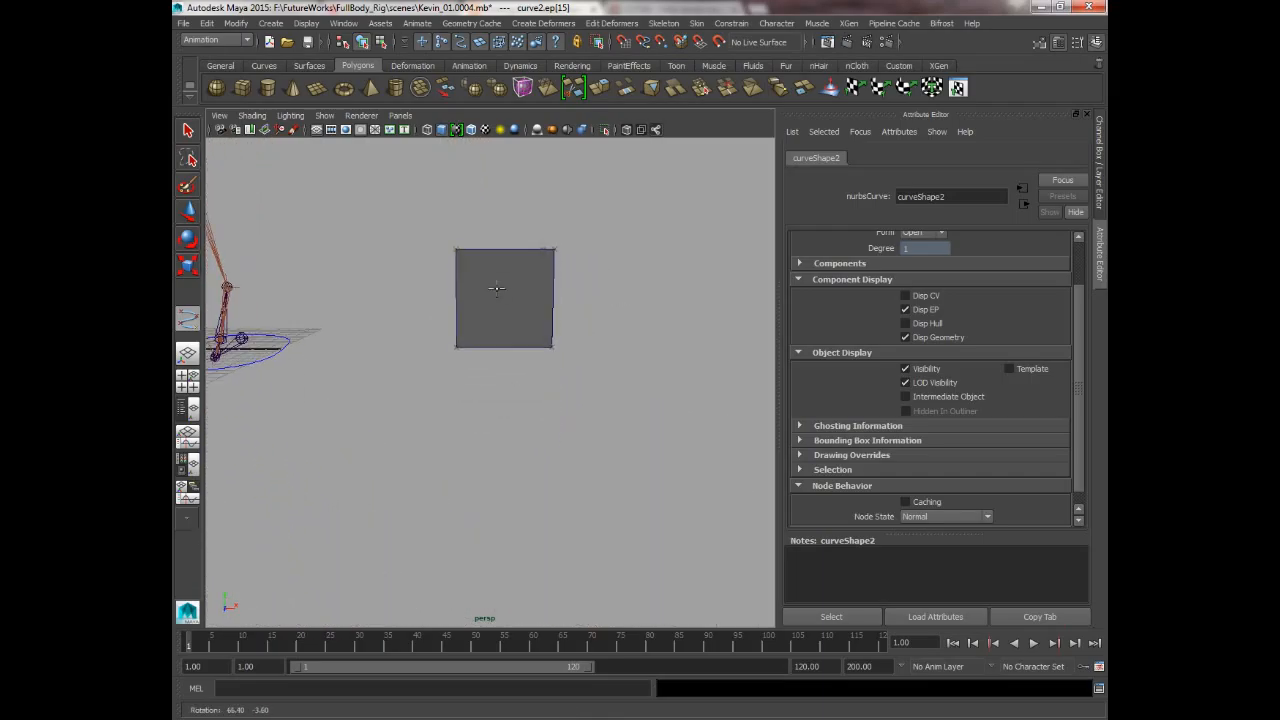
pyautogui.press('w')
pyautogui.keyDown('alt'); pyautogui.moveTo(543, 366); pyautogui.dragTo(514, 383); pyautogui.keyUp('alt')
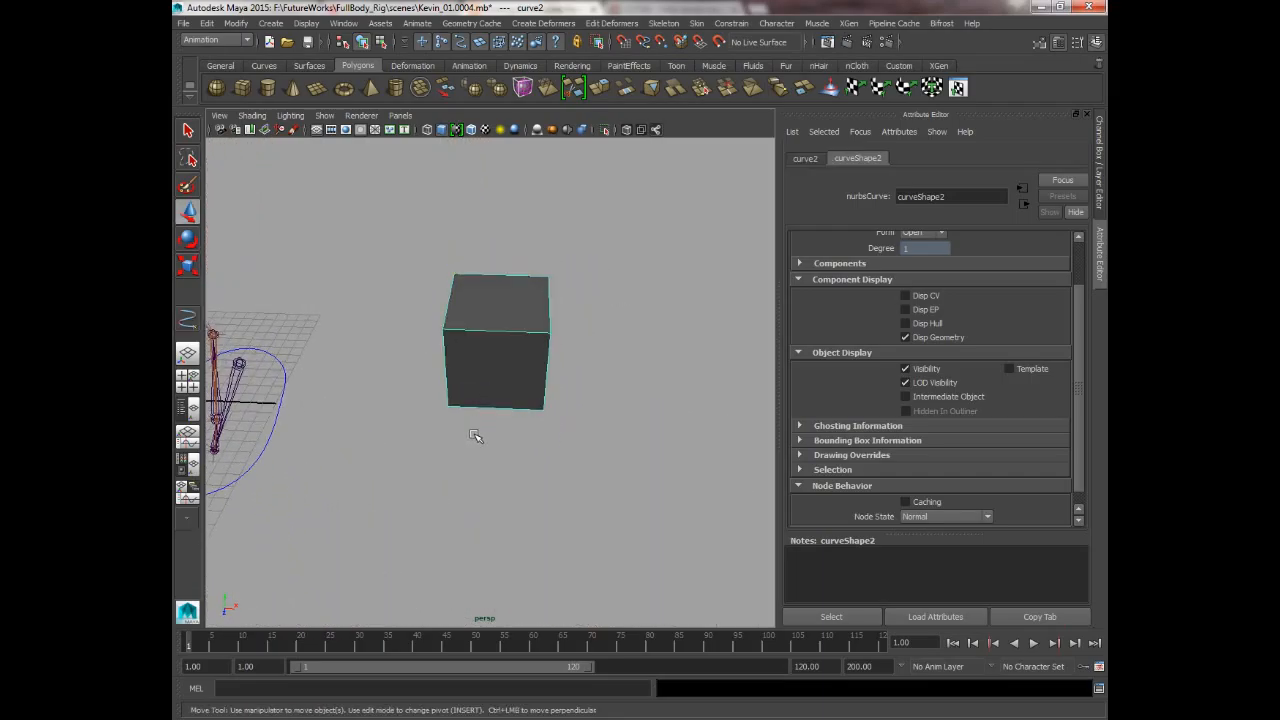
# Step: Move the polygon cube sideways along X, away from the traced cube curve
pyautogui.click(500, 307)
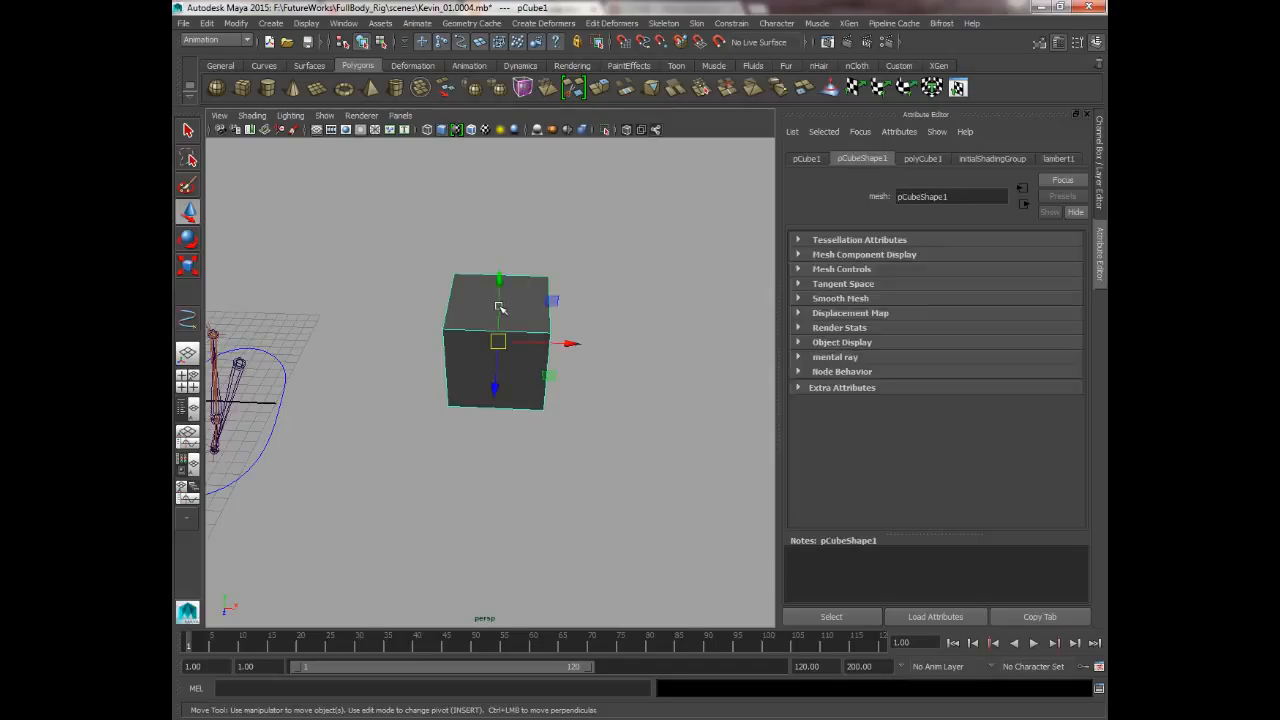
pyautogui.press('q')
pyautogui.press('w')
pyautogui.moveTo(567, 343); pyautogui.dragTo(714, 349)
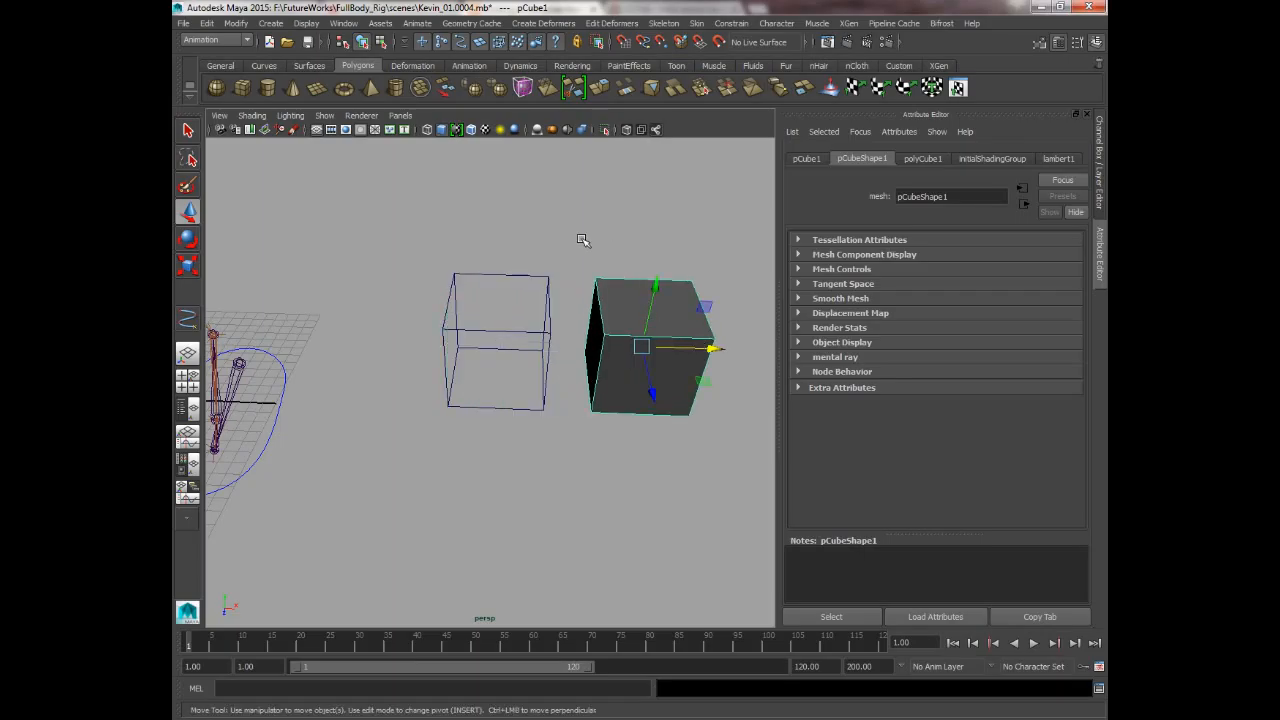
# Step: Select the wireframe cube curve and center its pivot
pyautogui.moveTo(458, 250); pyautogui.dragTo(572, 410)
pyautogui.keyDown('alt'); pyautogui.moveTo(572, 410); pyautogui.dragTo(517, 407); pyautogui.keyUp('alt')
pyautogui.click(323, 489)
pyautogui.keyDown('alt'); pyautogui.moveTo(517, 407); pyautogui.dragTo(466, 354); pyautogui.keyUp('alt')
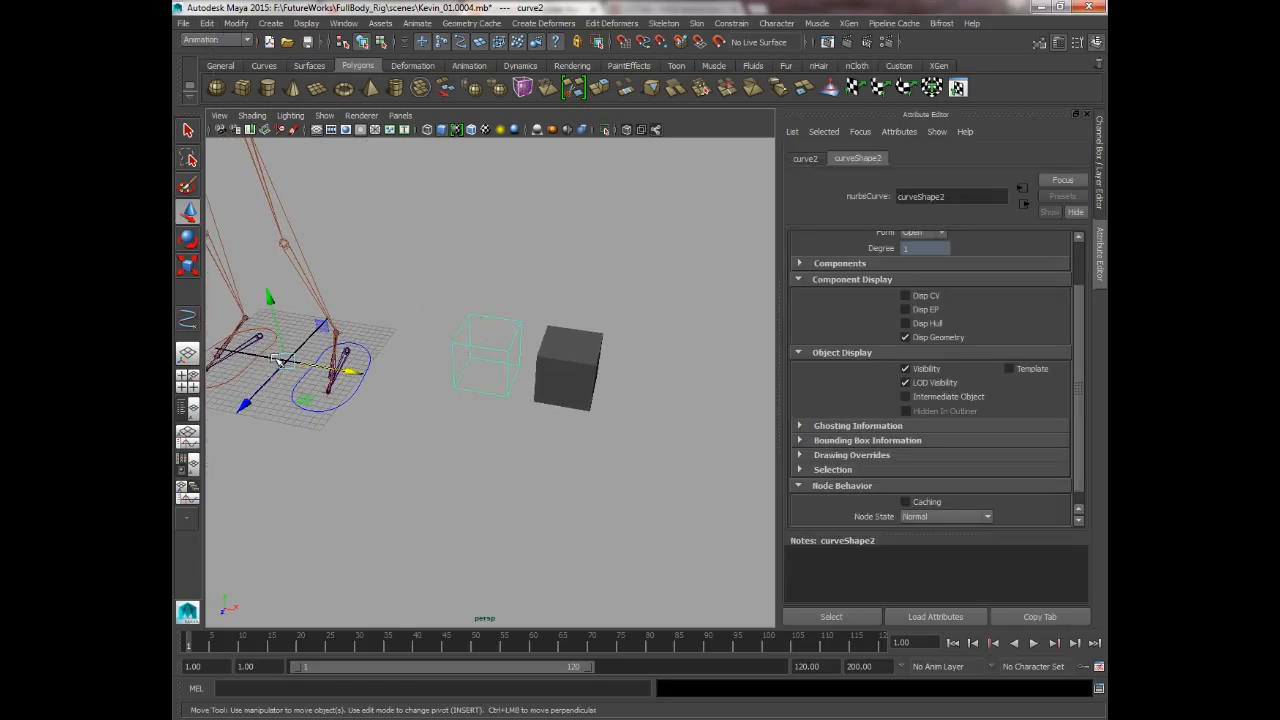
pyautogui.keyDown('alt'); pyautogui.moveTo(300, 361); pyautogui.dragTo(438, 358, button='middle'); pyautogui.keyUp('alt')
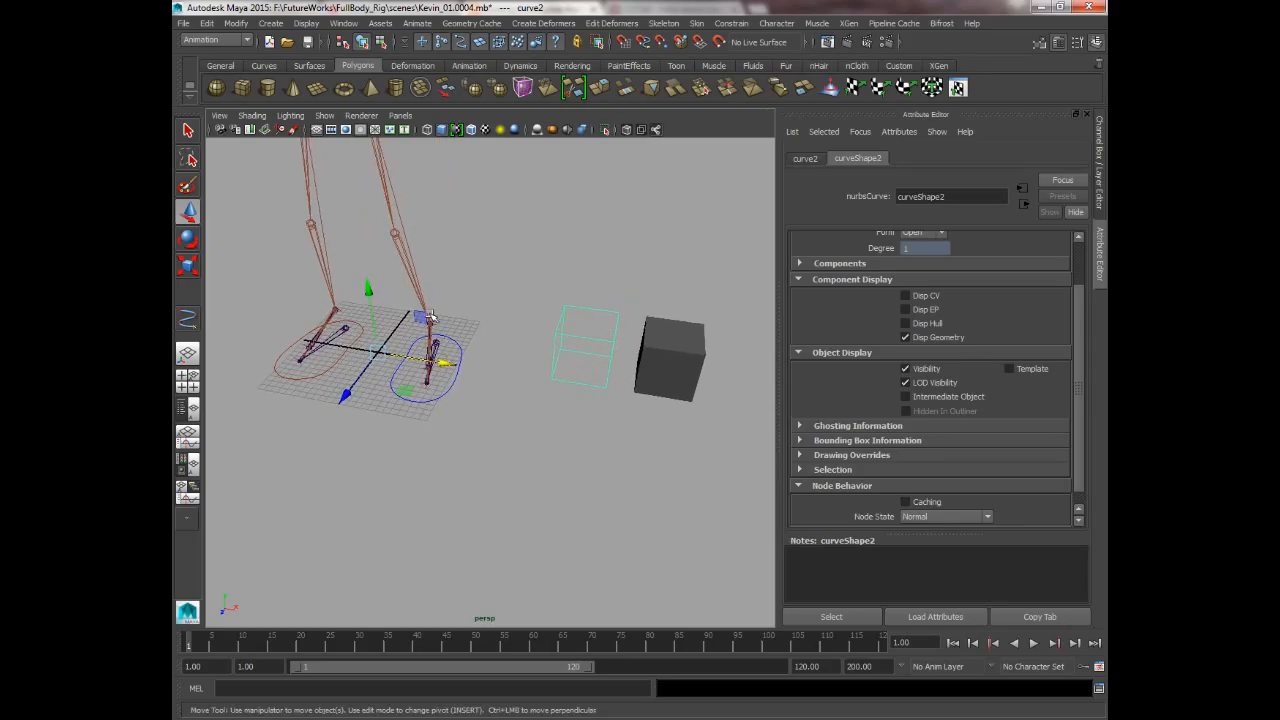
pyautogui.click(235, 23)
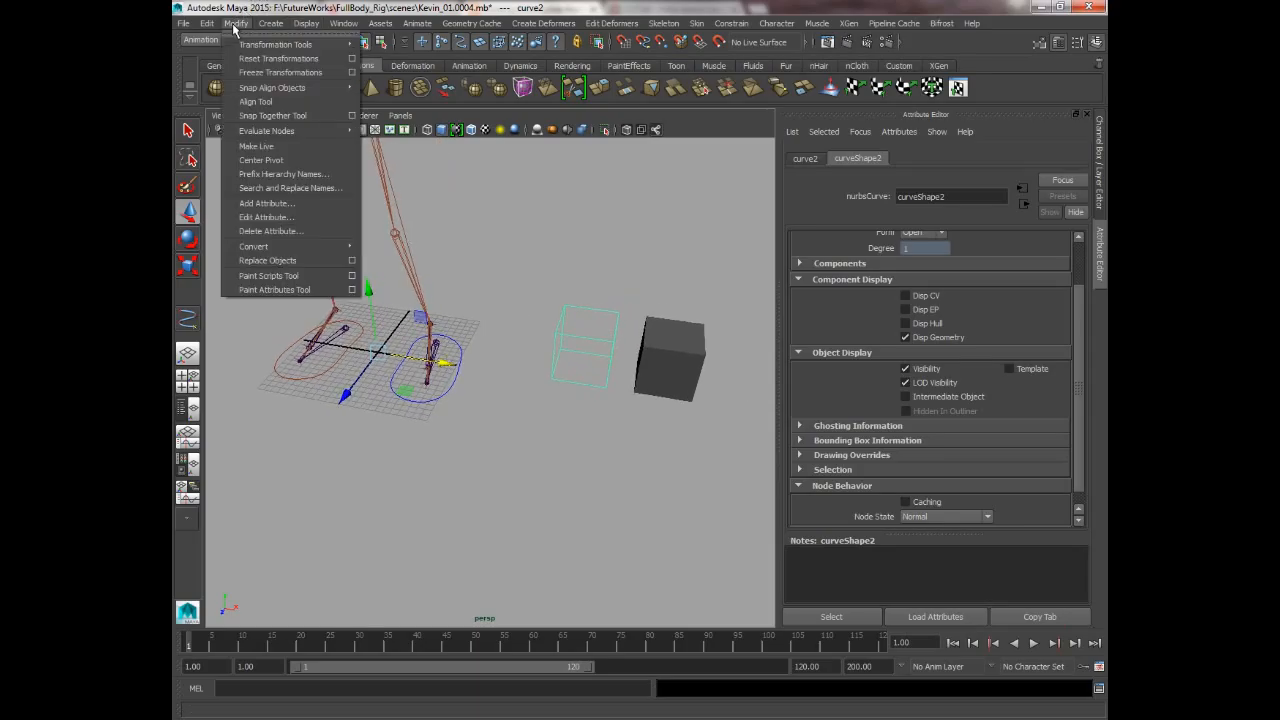
pyautogui.click(287, 160)
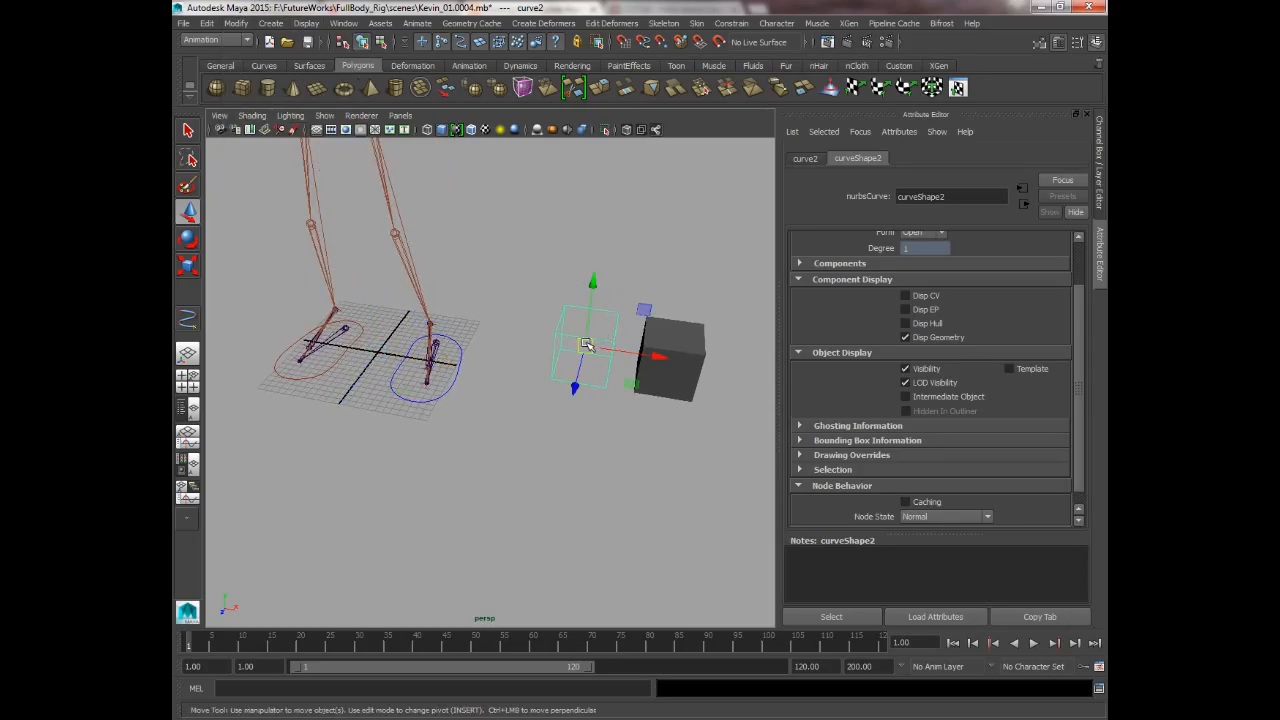
# Step: Scale the cube curve down to joint size and snap it onto the character's left knee joint
pyautogui.press('r')
pyautogui.moveTo(584, 346); pyautogui.dragTo(403, 245)
pyautogui.press('w')
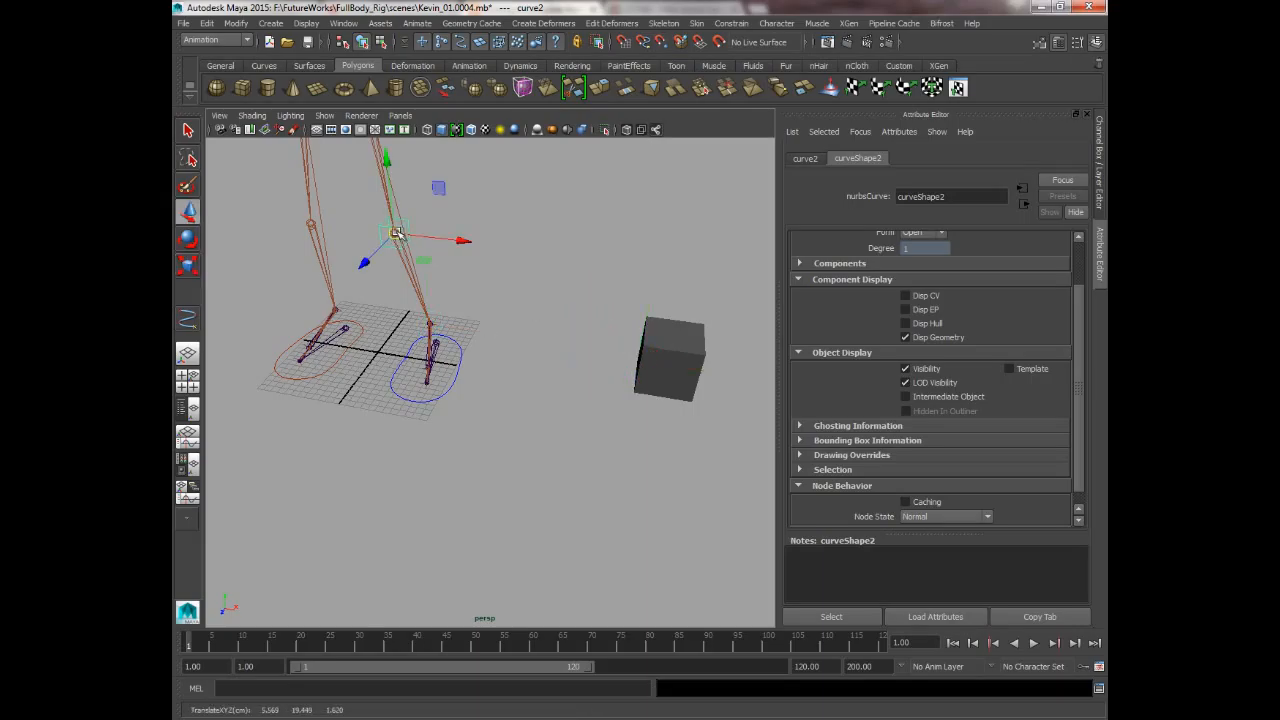
# Step: Duplicate the small cube curve and move the copy along X onto the right knee joint
pyautogui.keyDown('alt'); pyautogui.moveTo(439, 188); pyautogui.dragTo(495, 340); pyautogui.keyUp('alt')
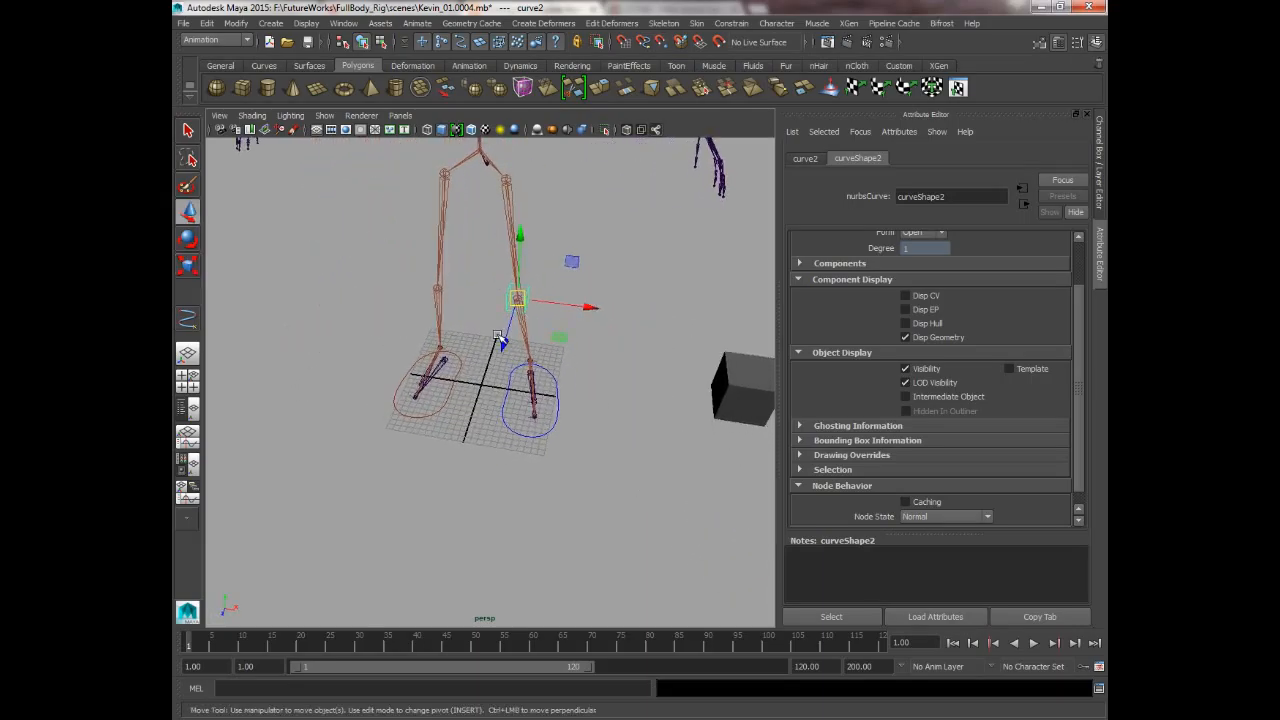
pyautogui.hotkey('ctrl', 'd')
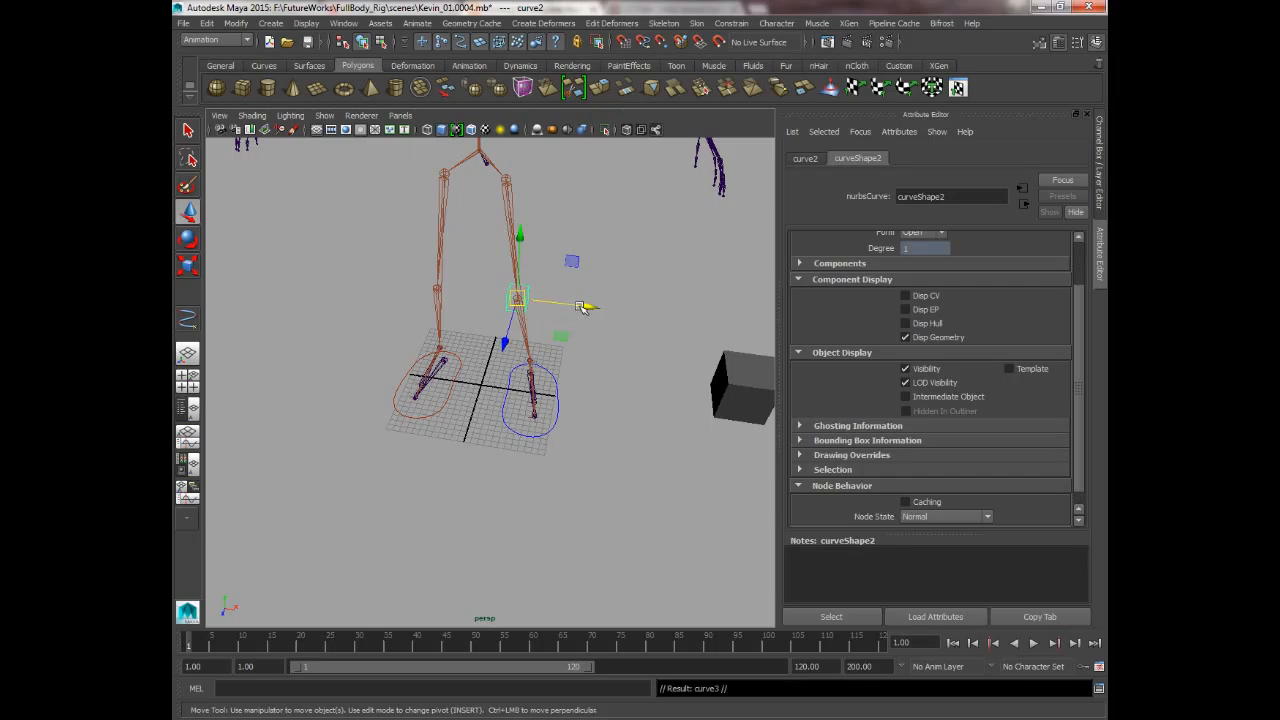
pyautogui.moveTo(553, 301); pyautogui.dragTo(338, 299)
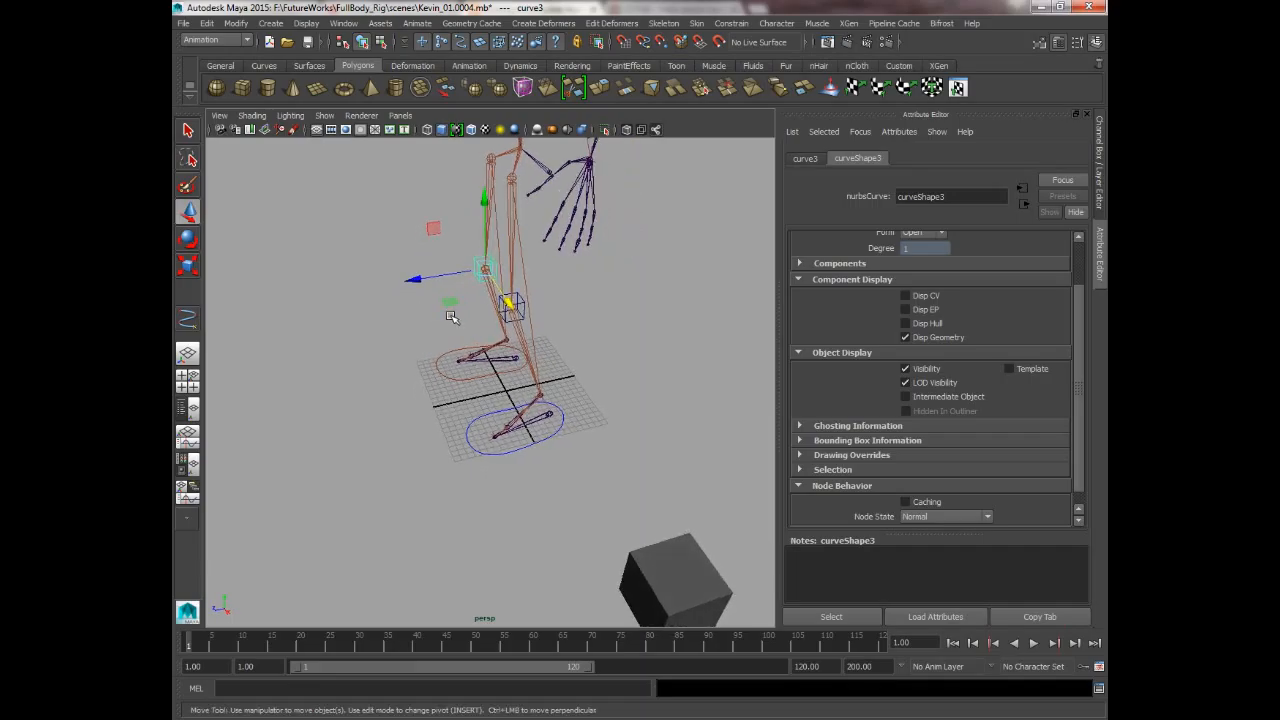
# Step: Select both knee cube curves and move them forward along Z, clear of the legs
pyautogui.press('q')
pyautogui.keyDown('shift'); pyautogui.click(508, 306); pyautogui.keyUp('shift')
pyautogui.keyDown('alt'); pyautogui.moveTo(472, 307); pyautogui.dragTo(298, 329); pyautogui.keyUp('alt')
pyautogui.press('w')
pyautogui.click(311, 397)
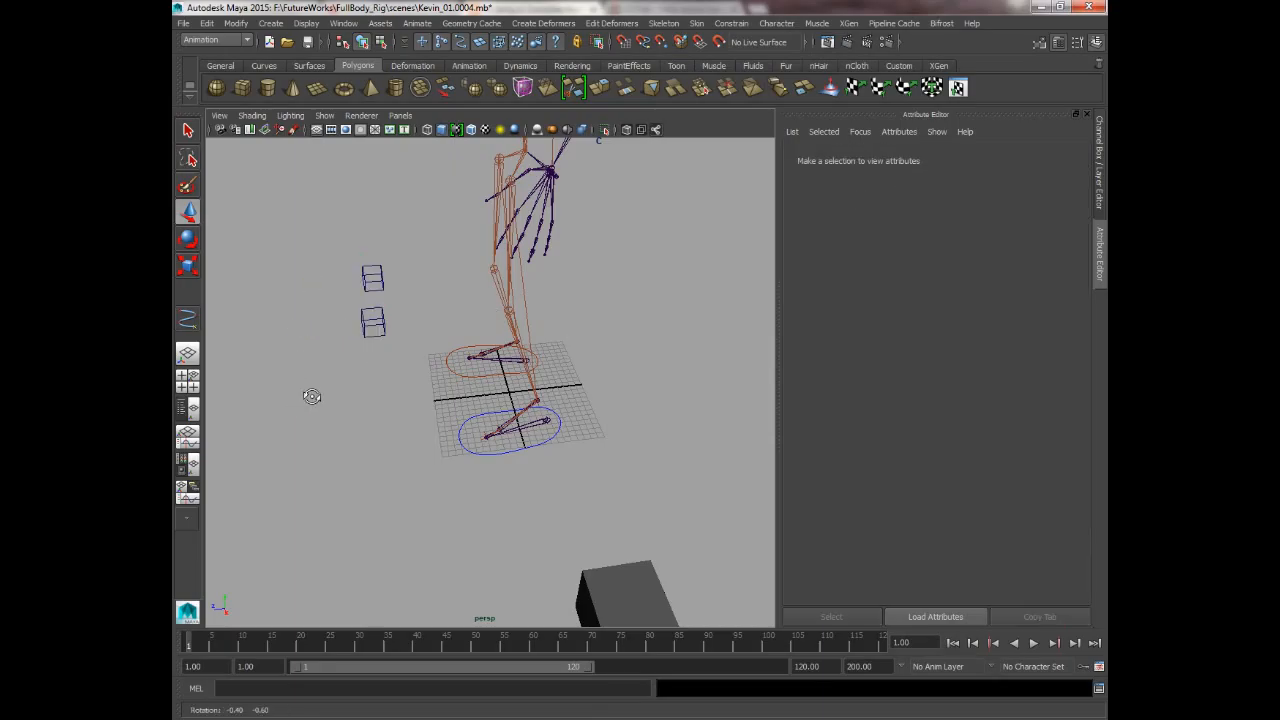
pyautogui.keyDown('alt'); pyautogui.moveTo(311, 397); pyautogui.dragTo(357, 369); pyautogui.keyUp('alt')
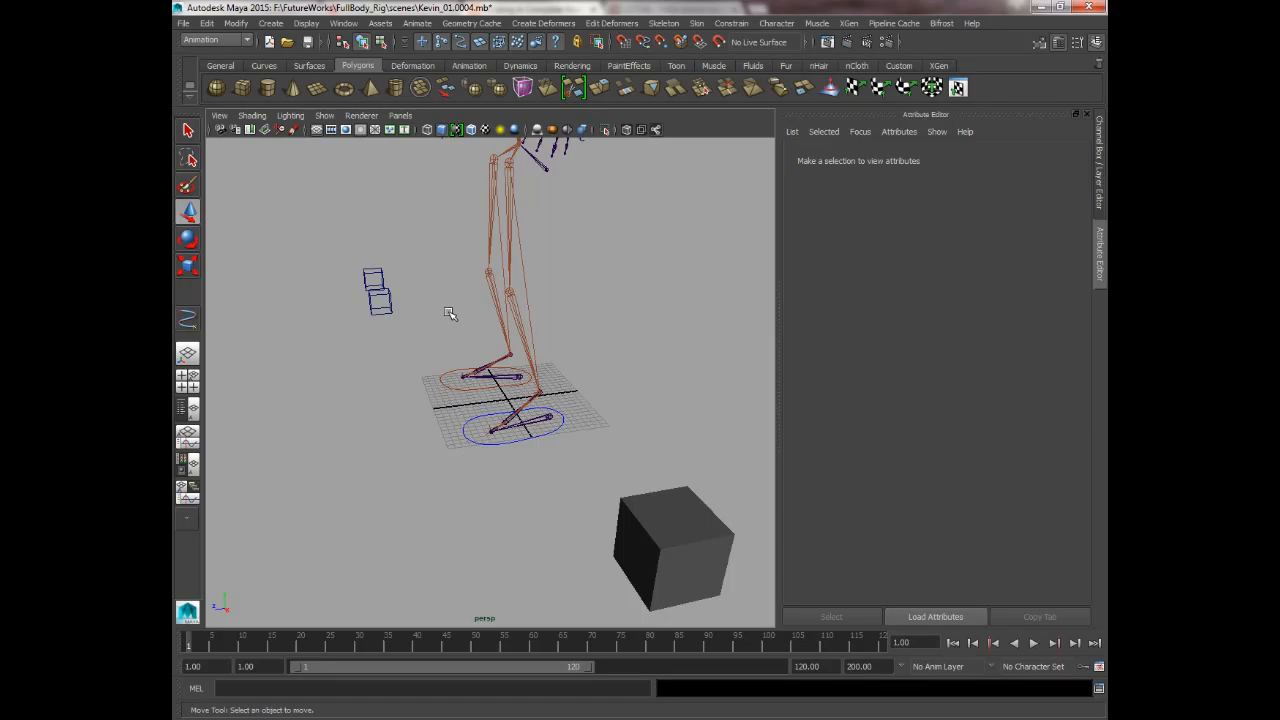
pyautogui.keyDown('alt'); pyautogui.moveTo(434, 314); pyautogui.dragTo(505, 310); pyautogui.keyUp('alt')
# Step: Try both knee cube curves at a much greater distance in front of the character
pyautogui.moveTo(623, 327); pyautogui.dragTo(624, 328)
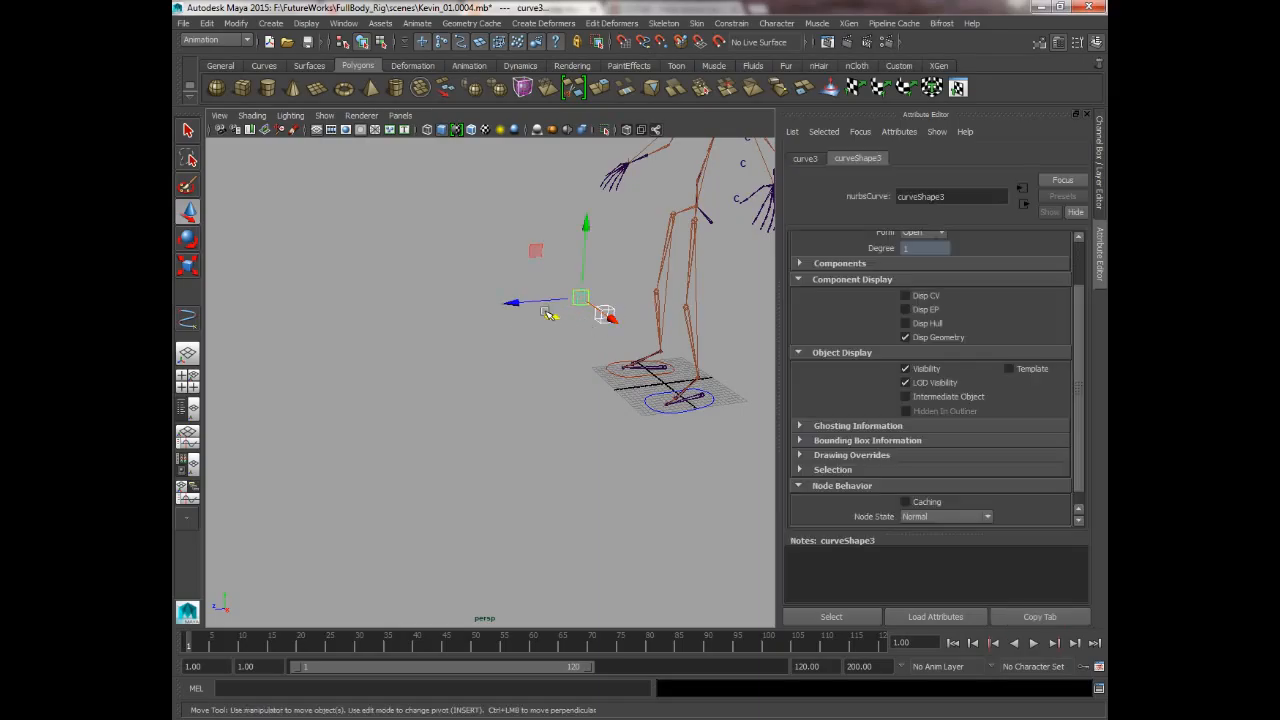
pyautogui.moveTo(530, 304); pyautogui.dragTo(250, 332)
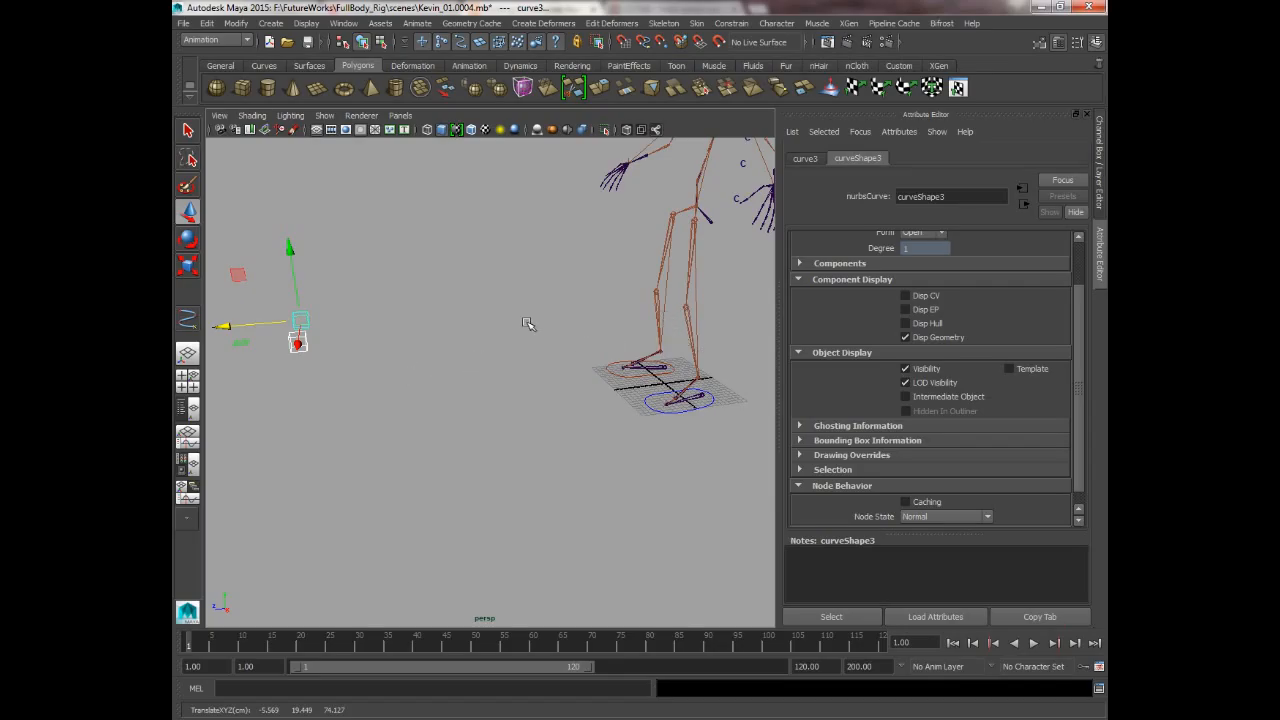
pyautogui.keyDown('alt'); pyautogui.moveTo(389, 332); pyautogui.dragTo(560, 437); pyautogui.keyUp('alt')
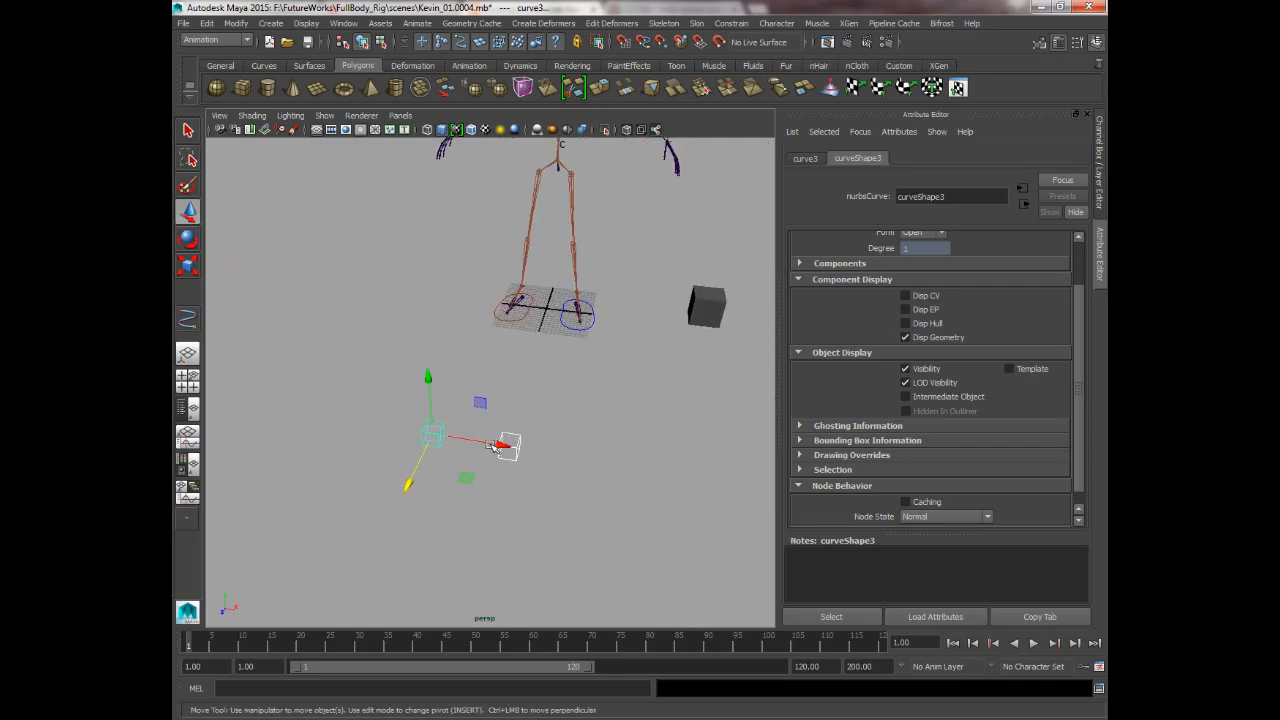
pyautogui.keyDown('alt'); pyautogui.moveTo(470, 405); pyautogui.dragTo(580, 377); pyautogui.keyUp('alt')
pyautogui.keyDown('alt'); pyautogui.moveTo(580, 377); pyautogui.dragTo(511, 391, button='middle'); pyautogui.keyUp('alt')
pyautogui.keyDown('alt'); pyautogui.moveTo(511, 391); pyautogui.dragTo(488, 391, button='right'); pyautogui.keyUp('alt')
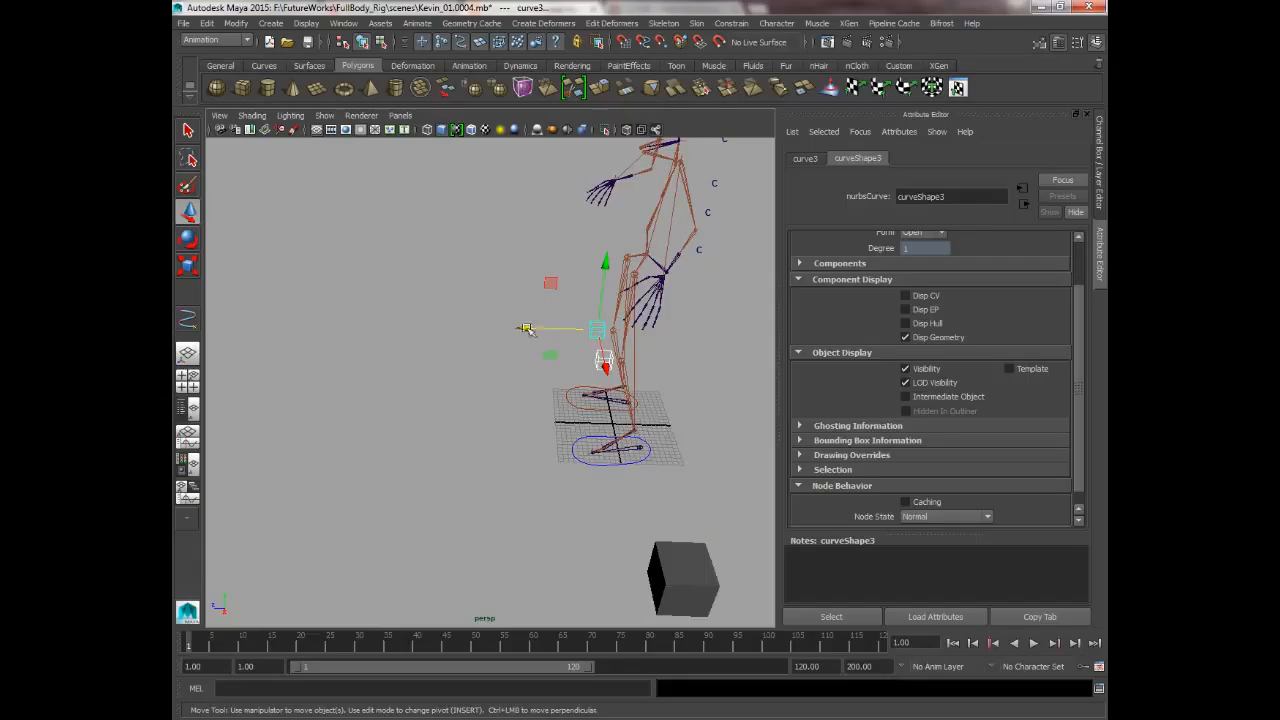
# Step: Place both knee cube curves a moderate distance in front of the knees along Z
pyautogui.moveTo(534, 329)
pyautogui.mouseDown()
pyautogui.moveTo(471, 330)
pyautogui.moveTo(554, 326)
pyautogui.mouseUp()
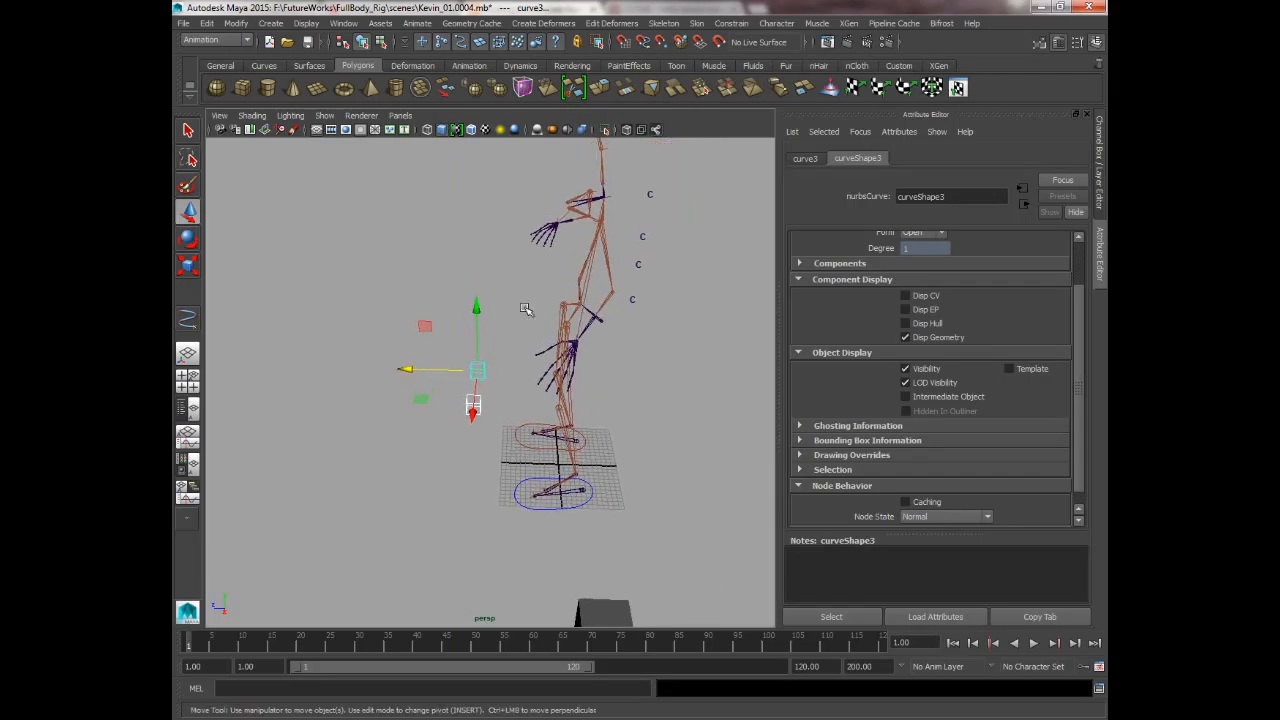
pyautogui.keyDown('alt'); pyautogui.moveTo(424, 332); pyautogui.dragTo(554, 359); pyautogui.keyUp('alt')
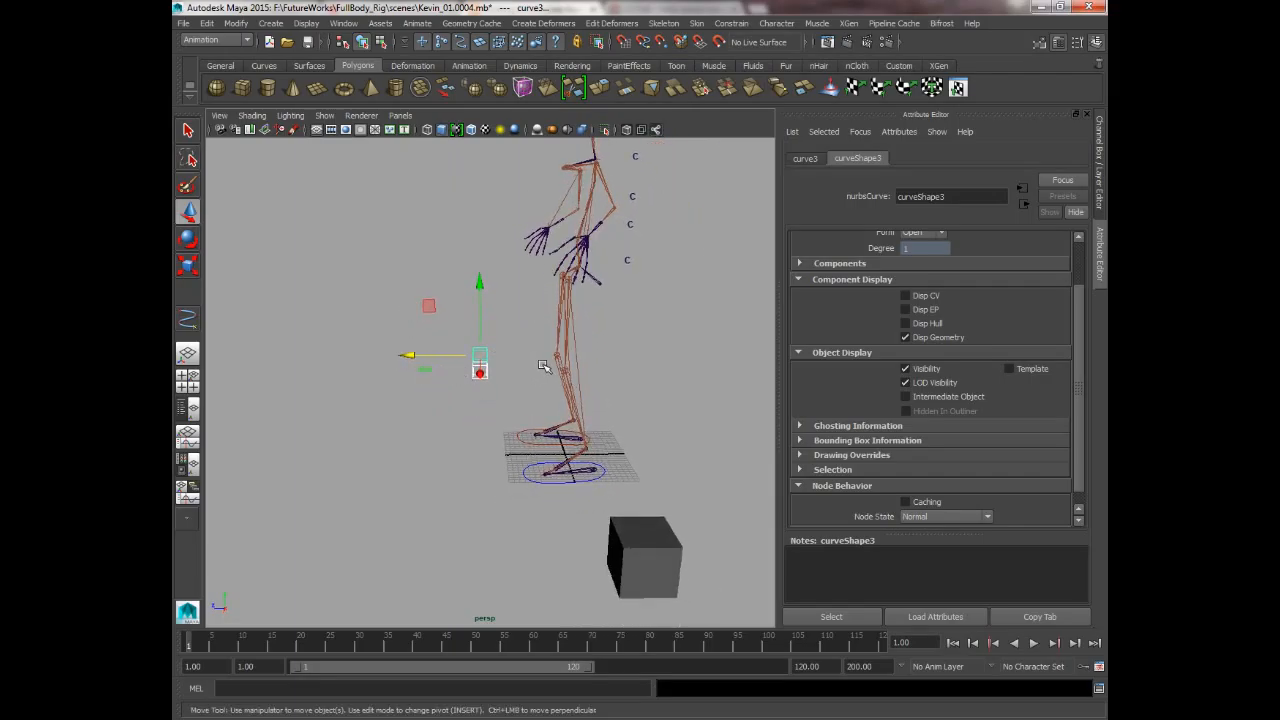
pyautogui.click(334, 417)
pyautogui.keyDown('alt'); pyautogui.moveTo(419, 412); pyautogui.dragTo(463, 408); pyautogui.keyUp('alt')
# Step: Enable drawing overrides on the left knee cube curve and set its color to blue
pyautogui.click(495, 362)
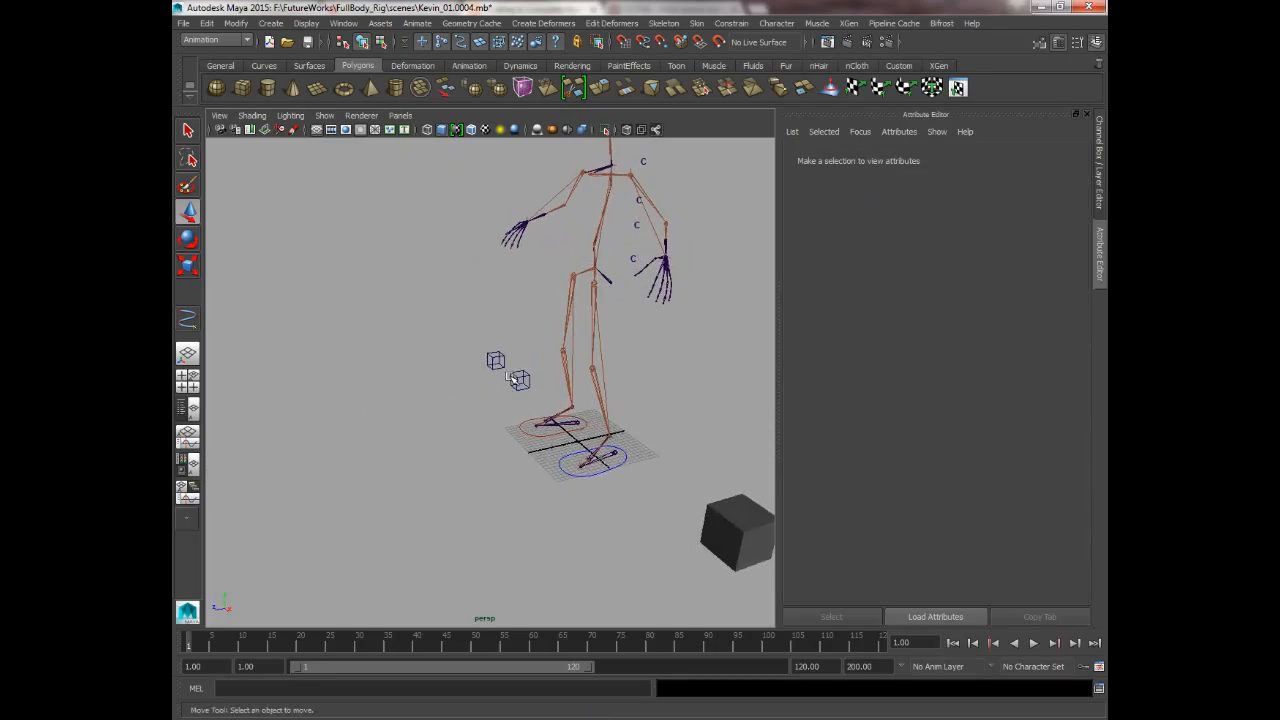
pyautogui.click(806, 159)
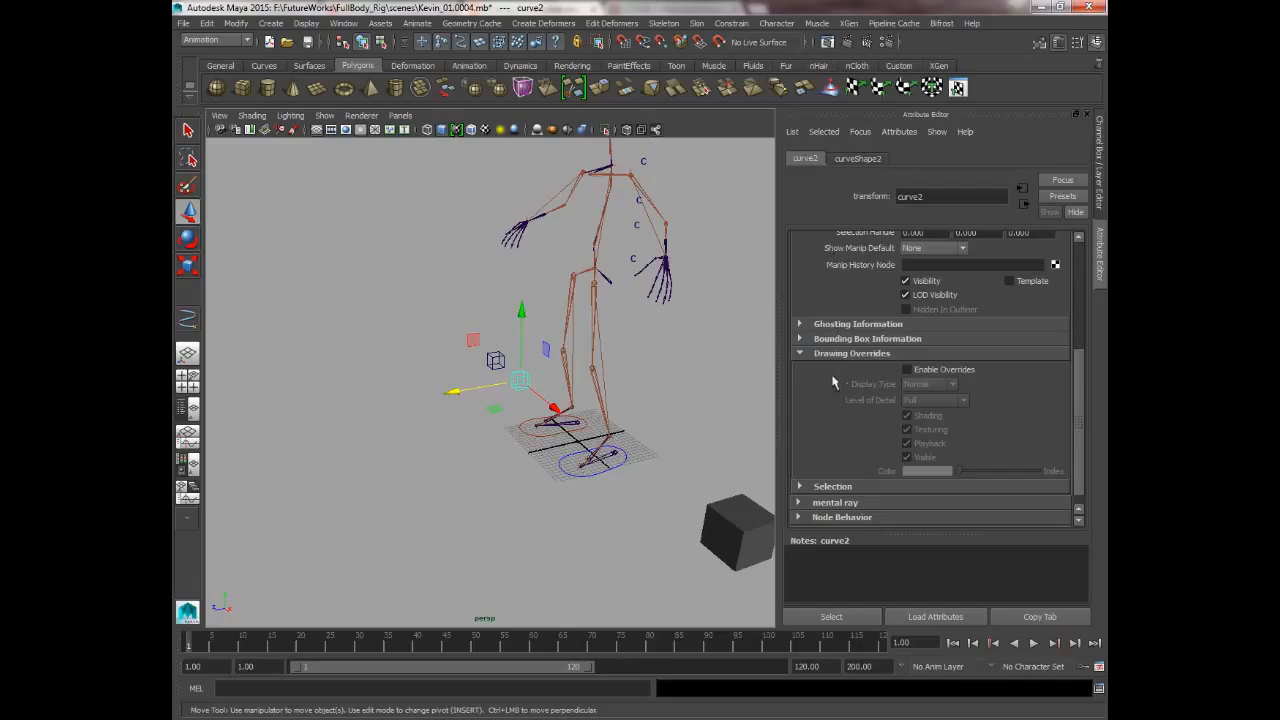
pyautogui.click(907, 370)
pyautogui.moveTo(960, 476); pyautogui.dragTo(973, 476)
# Step: Enable drawing overrides on the right knee cube curve and set its color to red
pyautogui.click(500, 361)
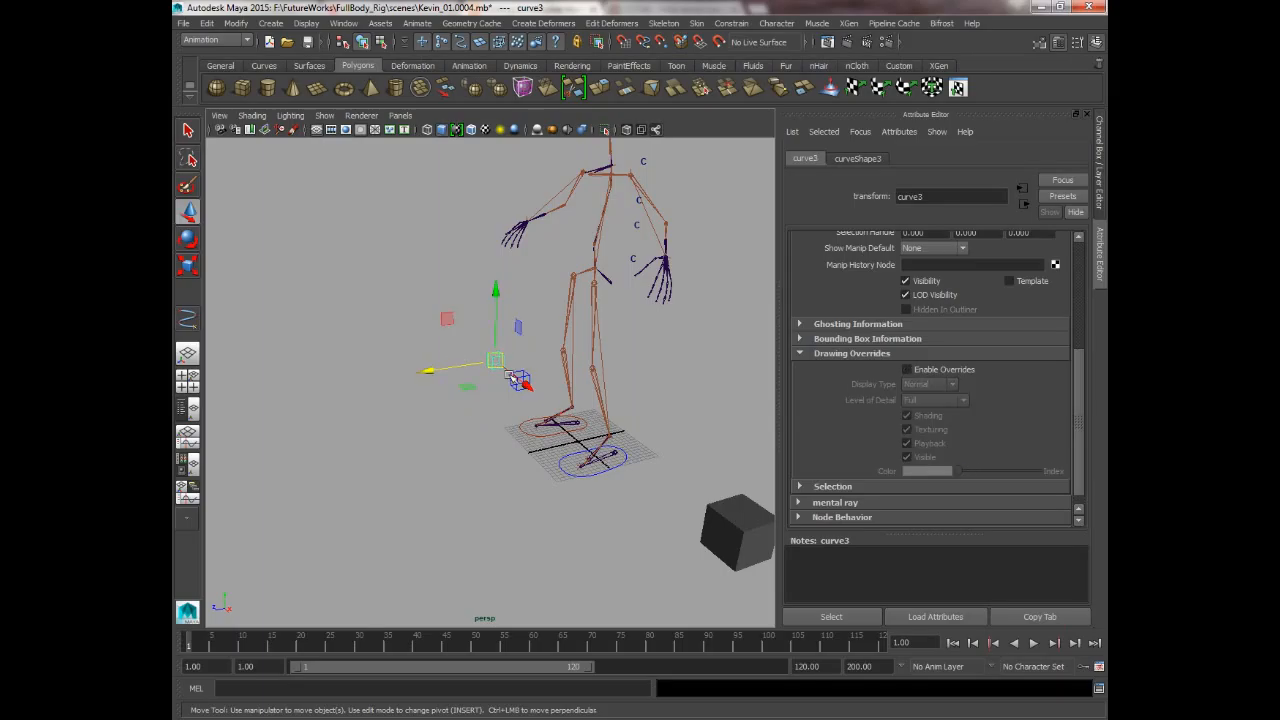
pyautogui.click(907, 369)
pyautogui.moveTo(957, 471); pyautogui.dragTo(989, 470)
pyautogui.click(989, 470)
pyautogui.click(436, 488)
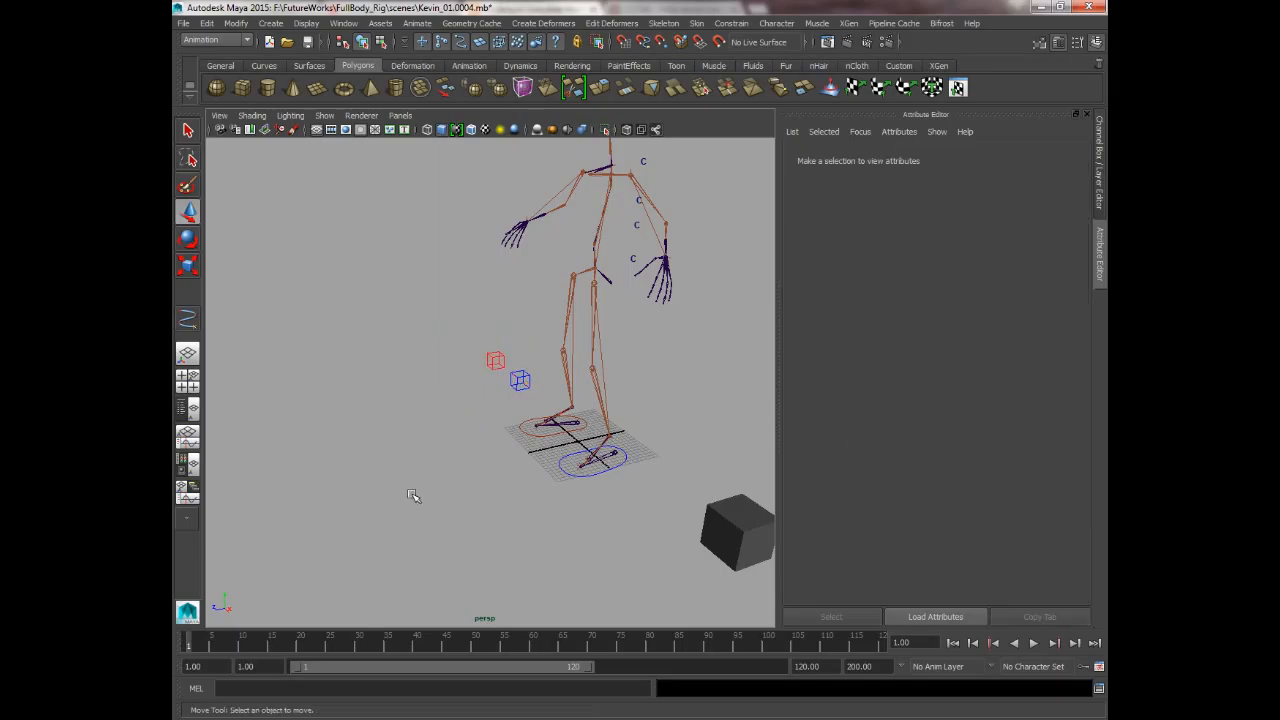
# Step: Change the override color of R_Leg_CTRL to the same bright red as the right knee cube curve
pyautogui.keyDown('alt'); pyautogui.moveTo(436, 488); pyautogui.dragTo(489, 511); pyautogui.keyUp('alt')
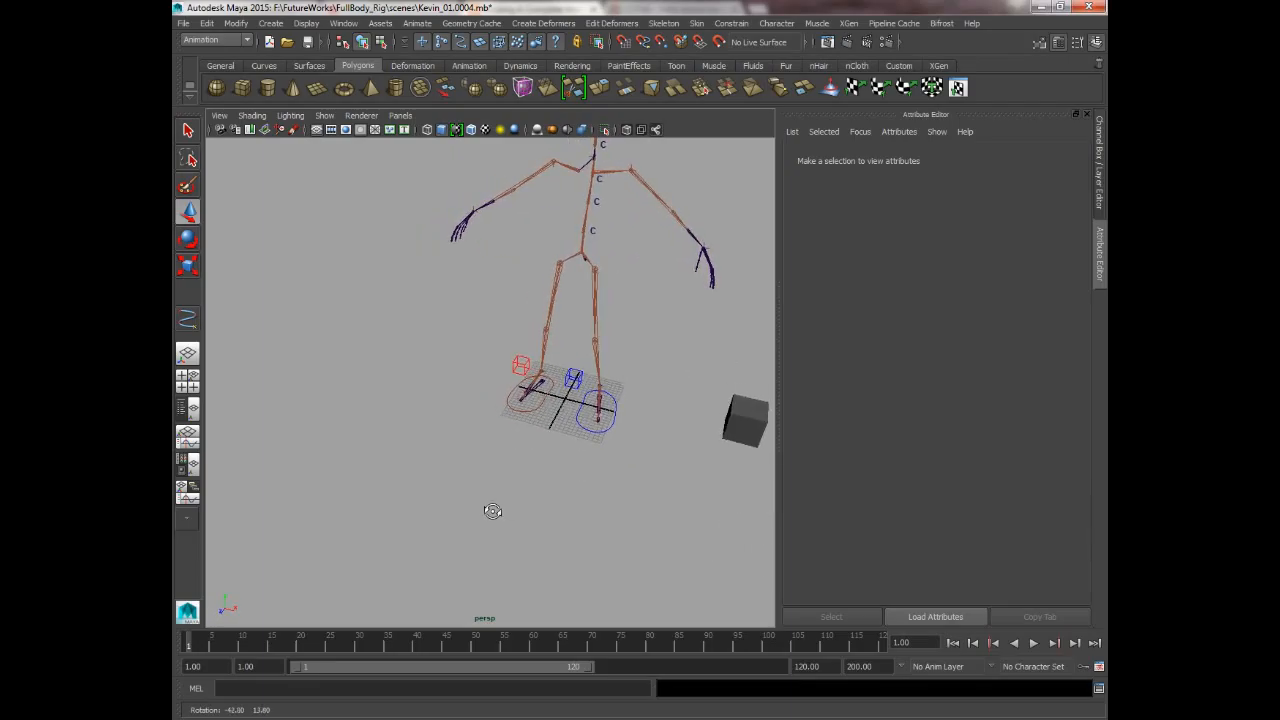
pyautogui.click(535, 413)
pyautogui.click(990, 471)
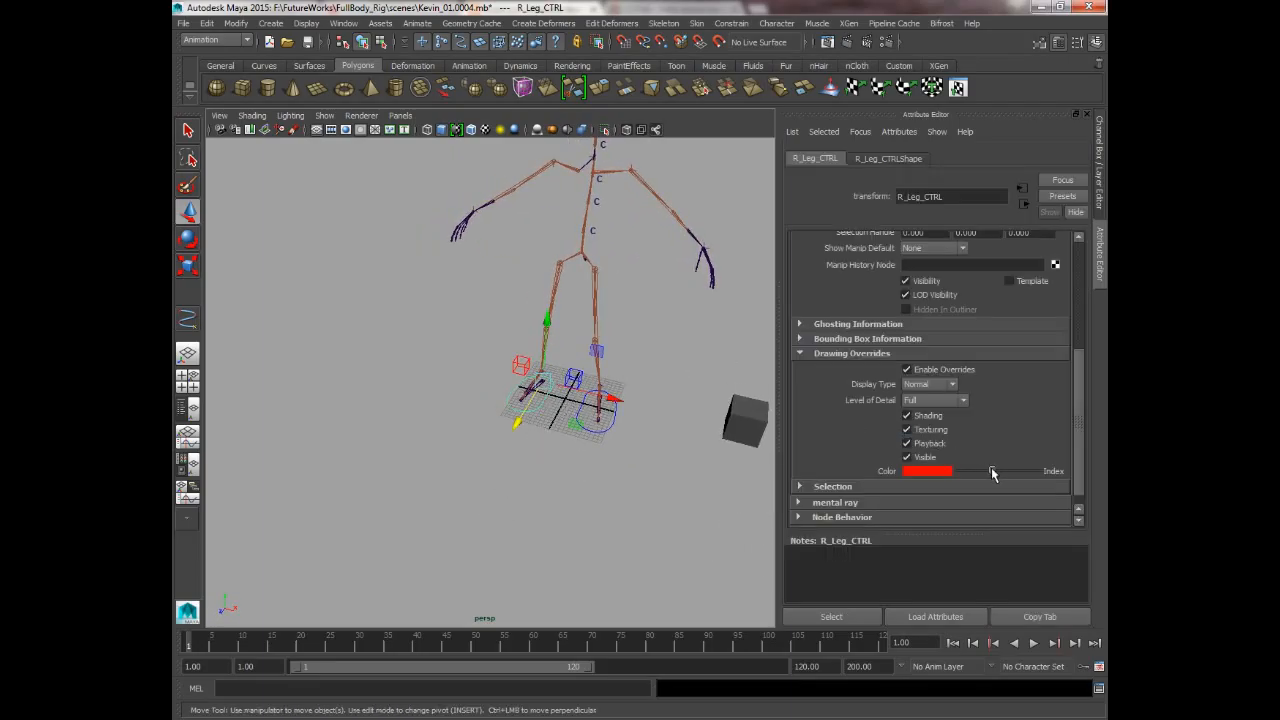
# Step: Brighten the override color of R_Leg_CTRL to match the red of the right knee cube curve
pyautogui.click(508, 506)
pyautogui.keyDown('alt'); pyautogui.moveTo(508, 506); pyautogui.dragTo(590, 440); pyautogui.keyUp('alt')
pyautogui.click(574, 414)
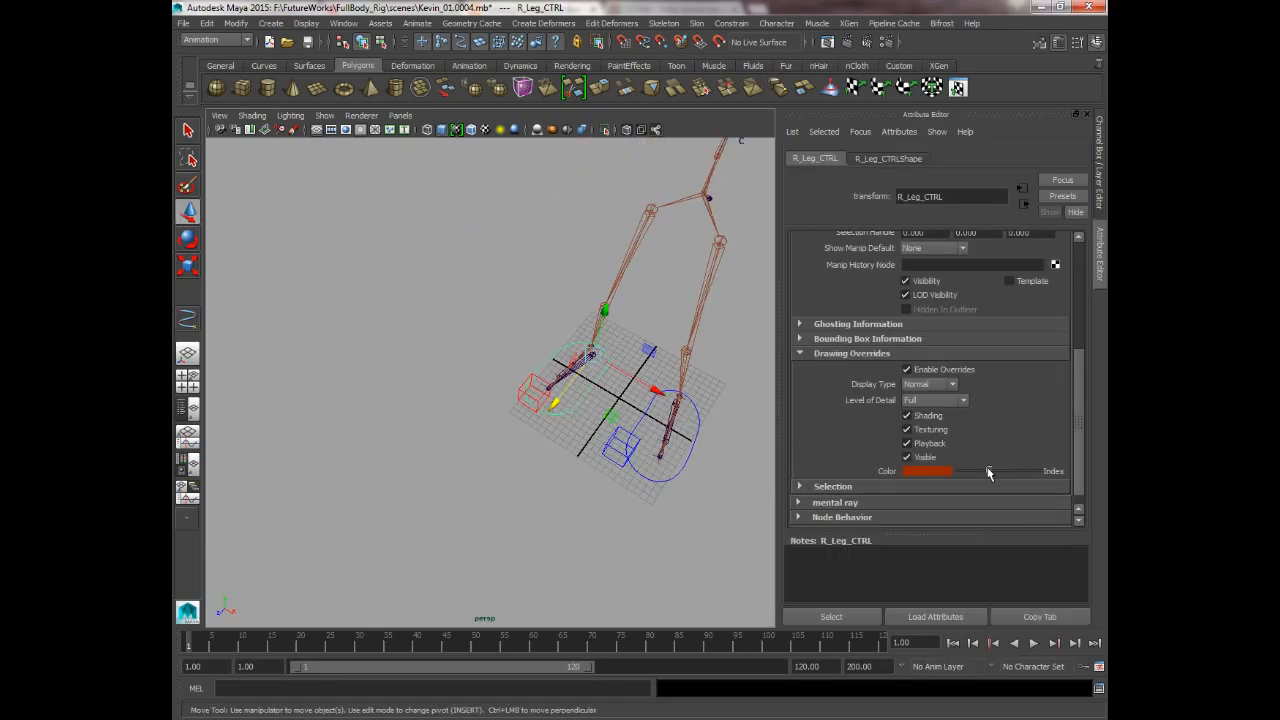
pyautogui.moveTo(987, 471); pyautogui.dragTo(992, 471)
pyautogui.click(567, 501)
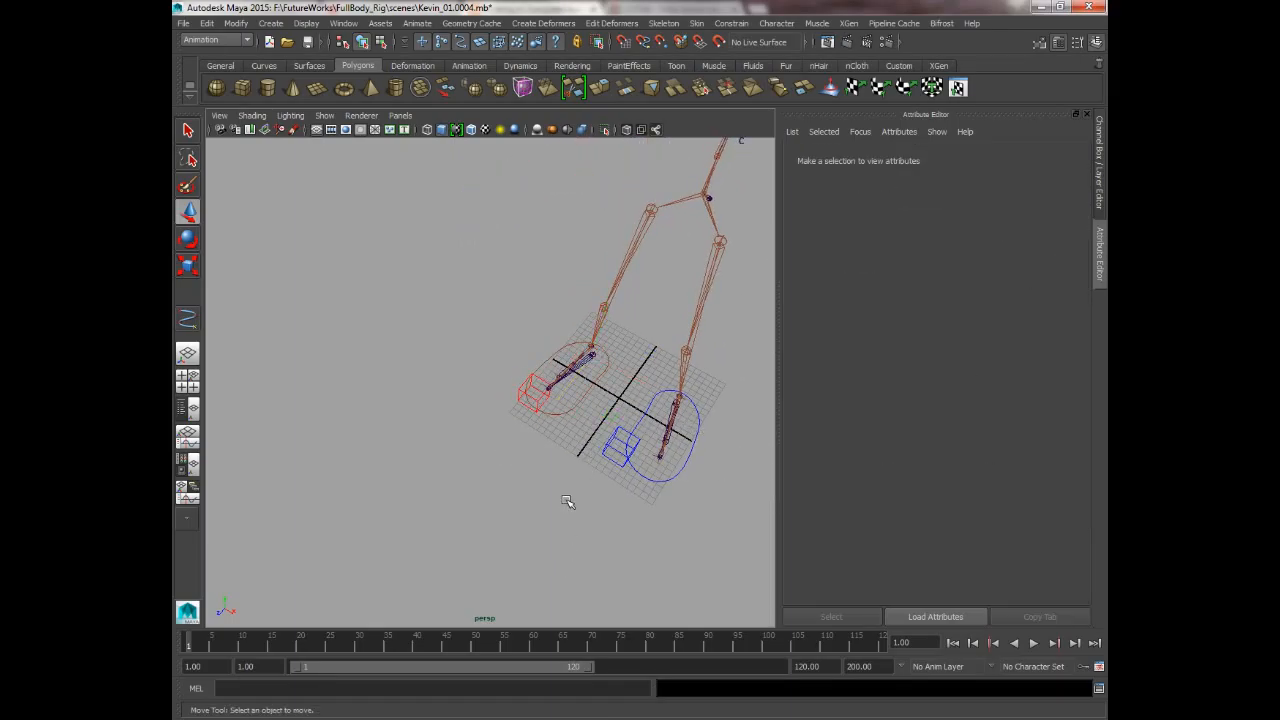
pyautogui.click(568, 412)
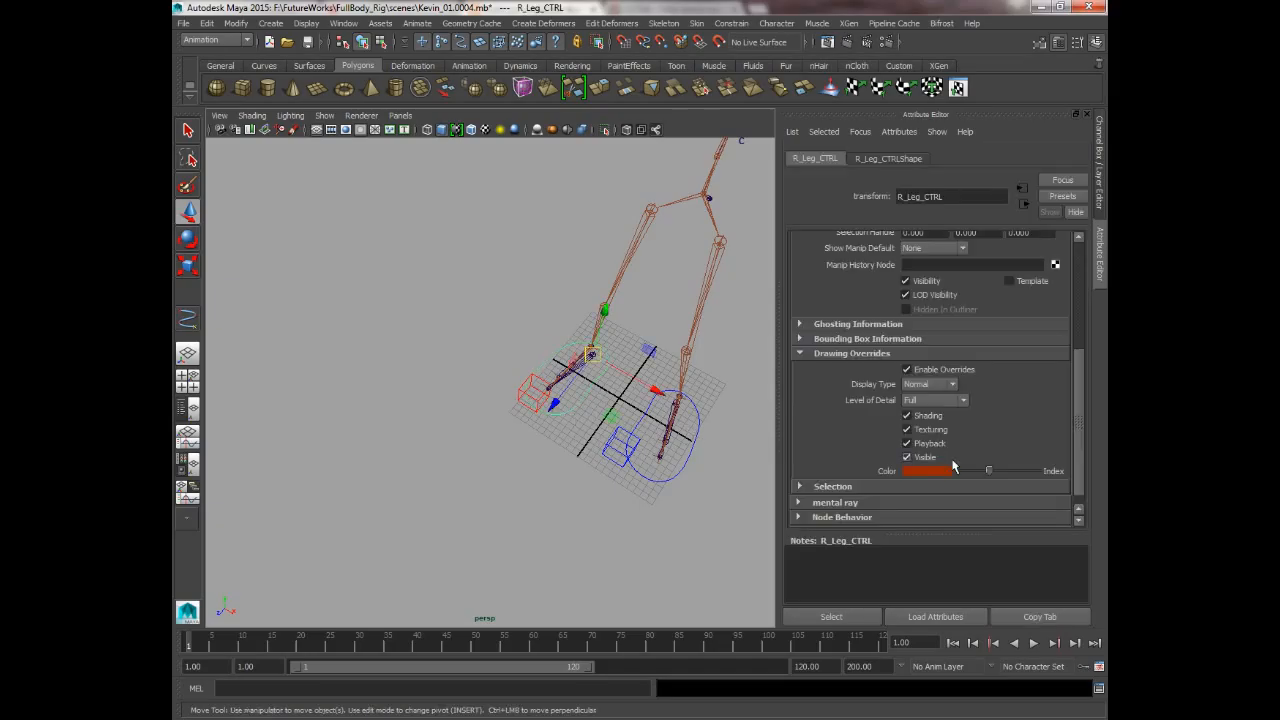
pyautogui.moveTo(988, 473); pyautogui.dragTo(991, 470)
pyautogui.click(565, 506)
# Step: Show the Outliner beside the perspective view and rename the left knee cube curve as L_Knee_CTRL
pyautogui.moveTo(528, 507)
pyautogui.keyDown('alt'); pyautogui.mouseDown()
pyautogui.moveTo(563, 486)
pyautogui.moveTo(482, 452)
pyautogui.mouseUp(); pyautogui.keyUp('alt')
pyautogui.moveTo(466, 343); pyautogui.dragTo(517, 384)
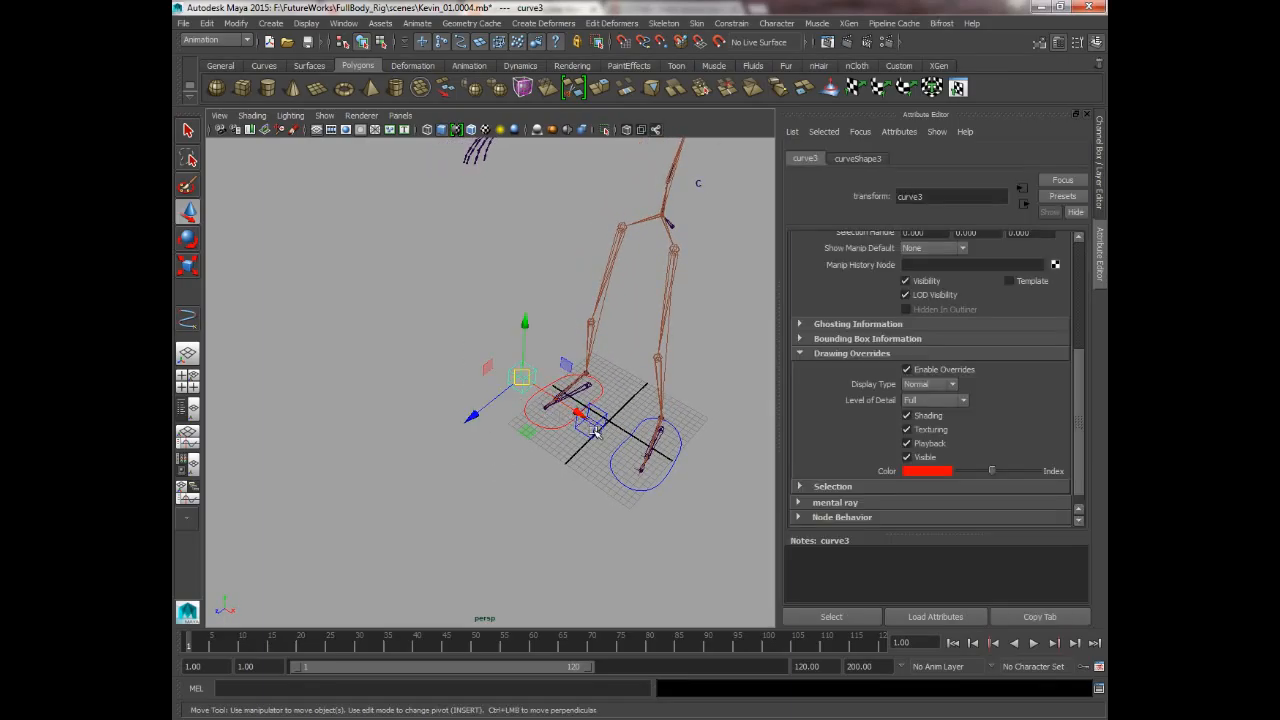
pyautogui.keyDown('shift'); pyautogui.click(613, 448); pyautogui.keyUp('shift')
pyautogui.click(188, 409)
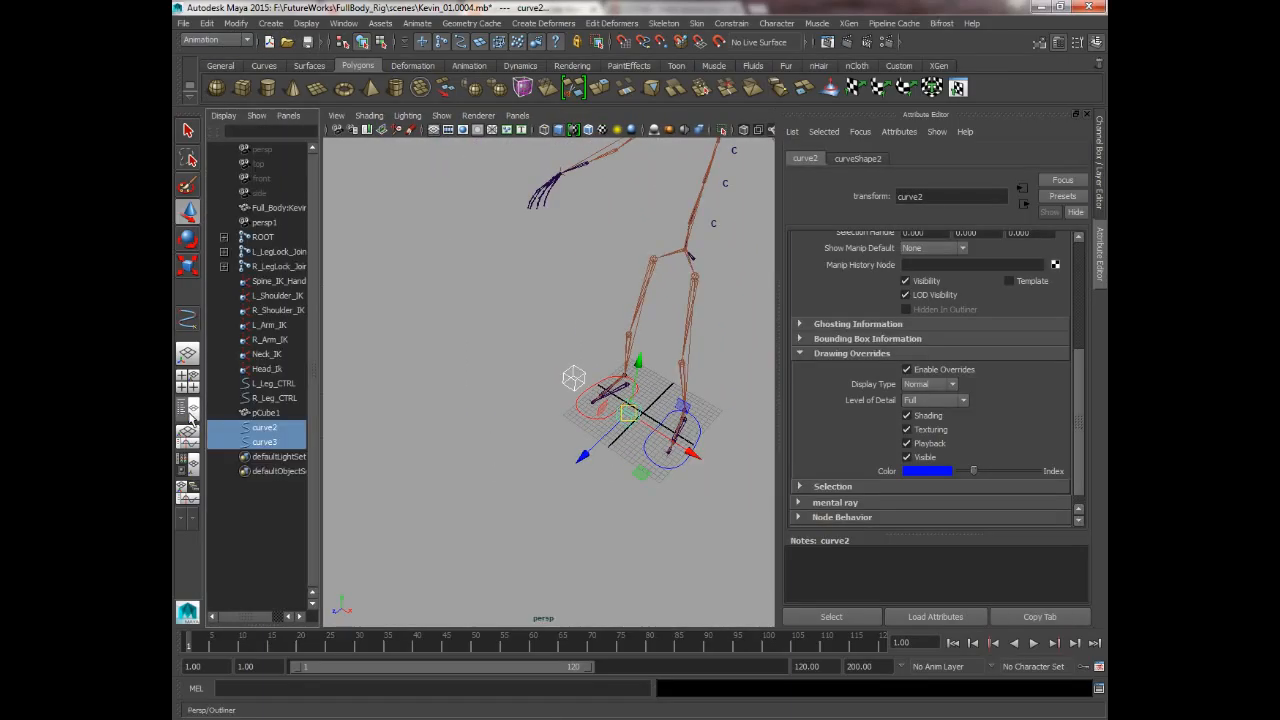
pyautogui.doubleClick(258, 428)
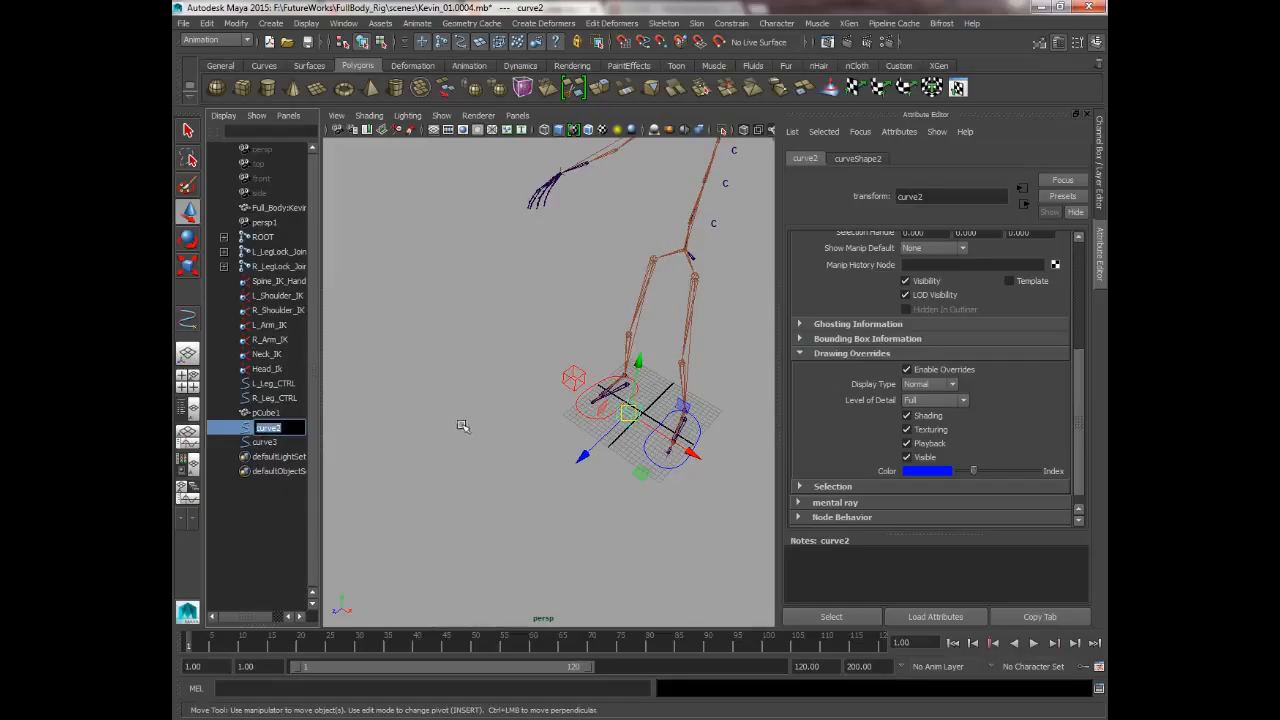
pyautogui.press('capslock')
pyautogui.write('L_Knee_')
pyautogui.press('capslock')
pyautogui.write('CTRL')
pyautogui.press('Return')
# Step: Rename the right knee cube curve as R_Knee_CTRL
pyautogui.doubleClick(264, 442)
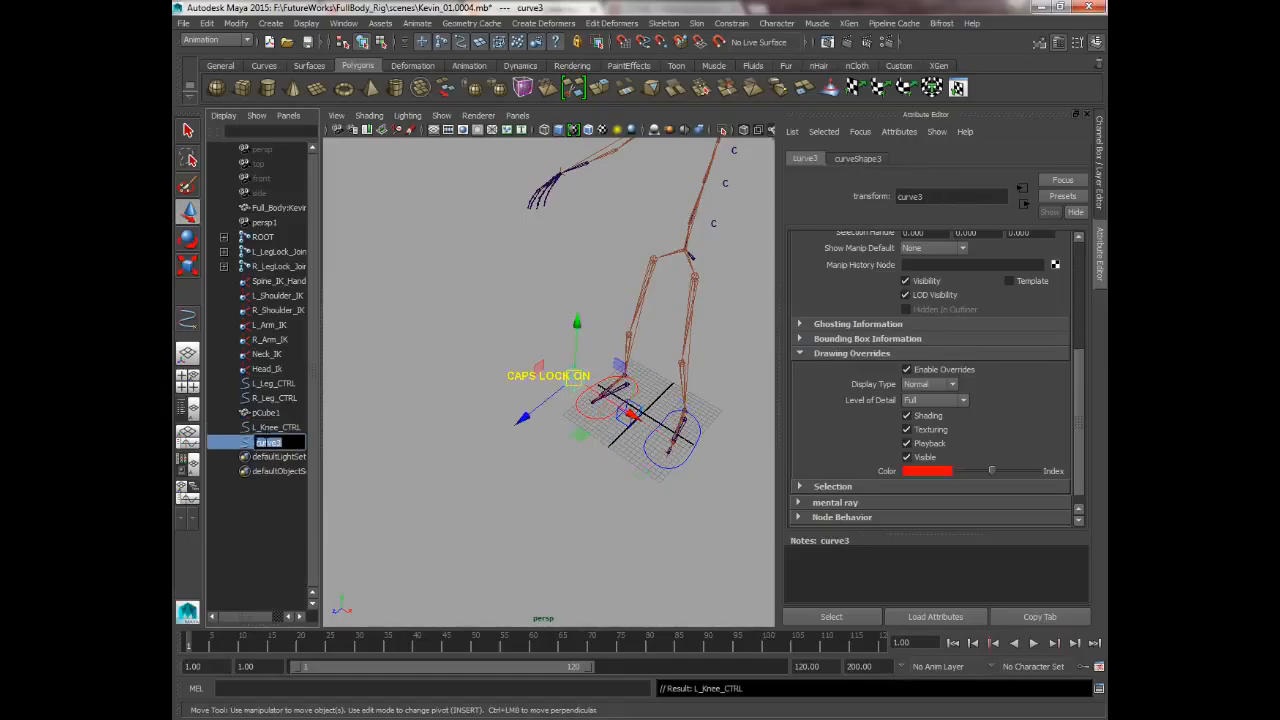
pyautogui.write('R_Knee_')
pyautogui.rightClick(313, 455)
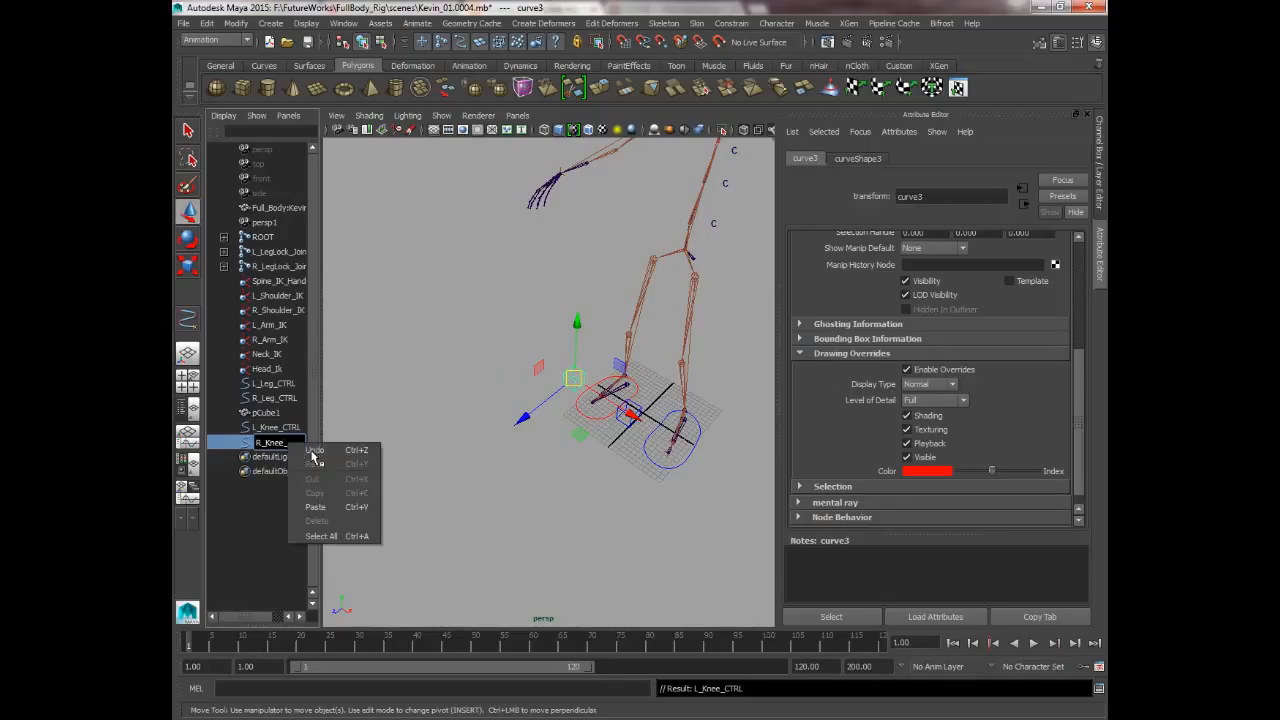
pyautogui.click(246, 511)
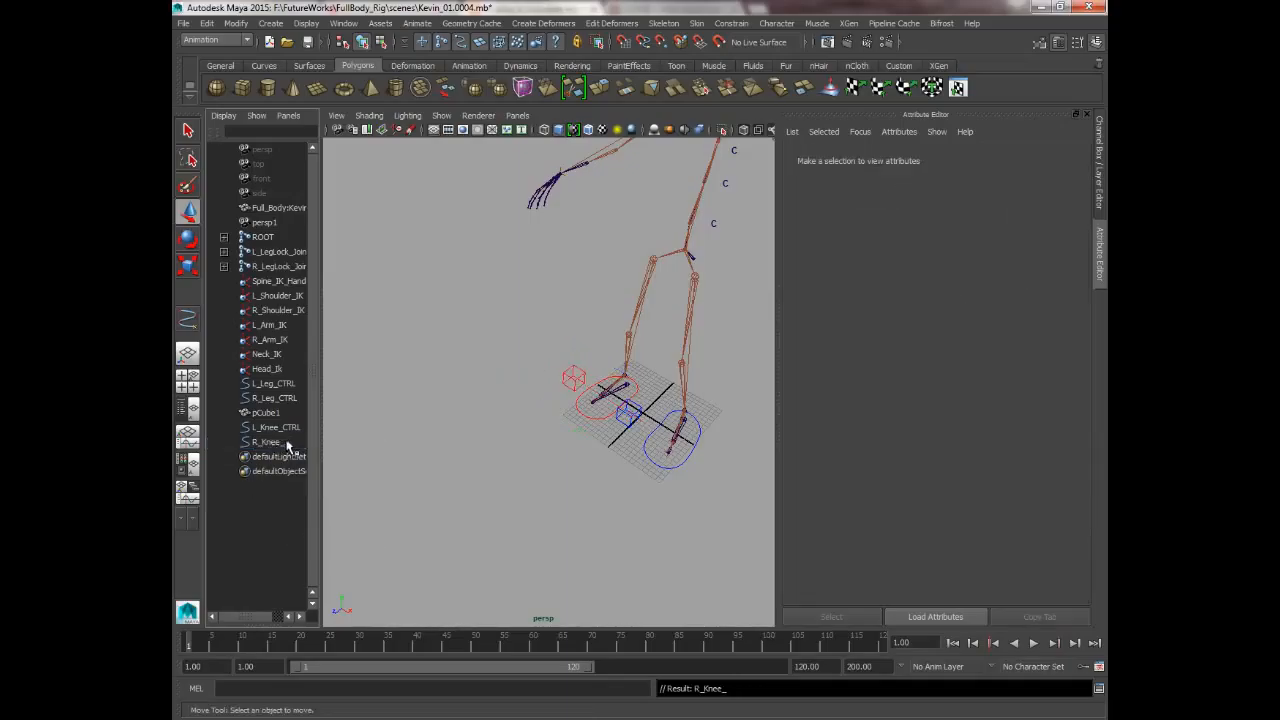
pyautogui.doubleClick(286, 443)
pyautogui.click(288, 443)
pyautogui.press('capslock')
pyautogui.write('CTR')
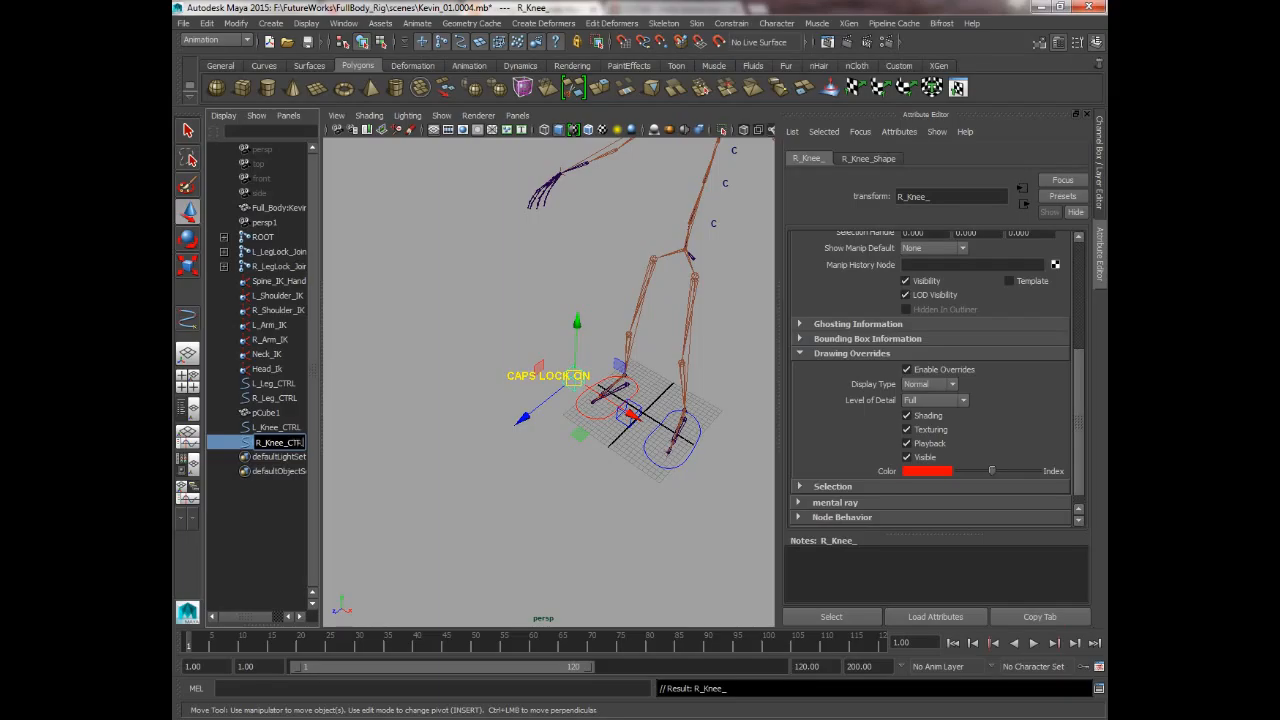
pyautogui.write('L')
pyautogui.press('Return')
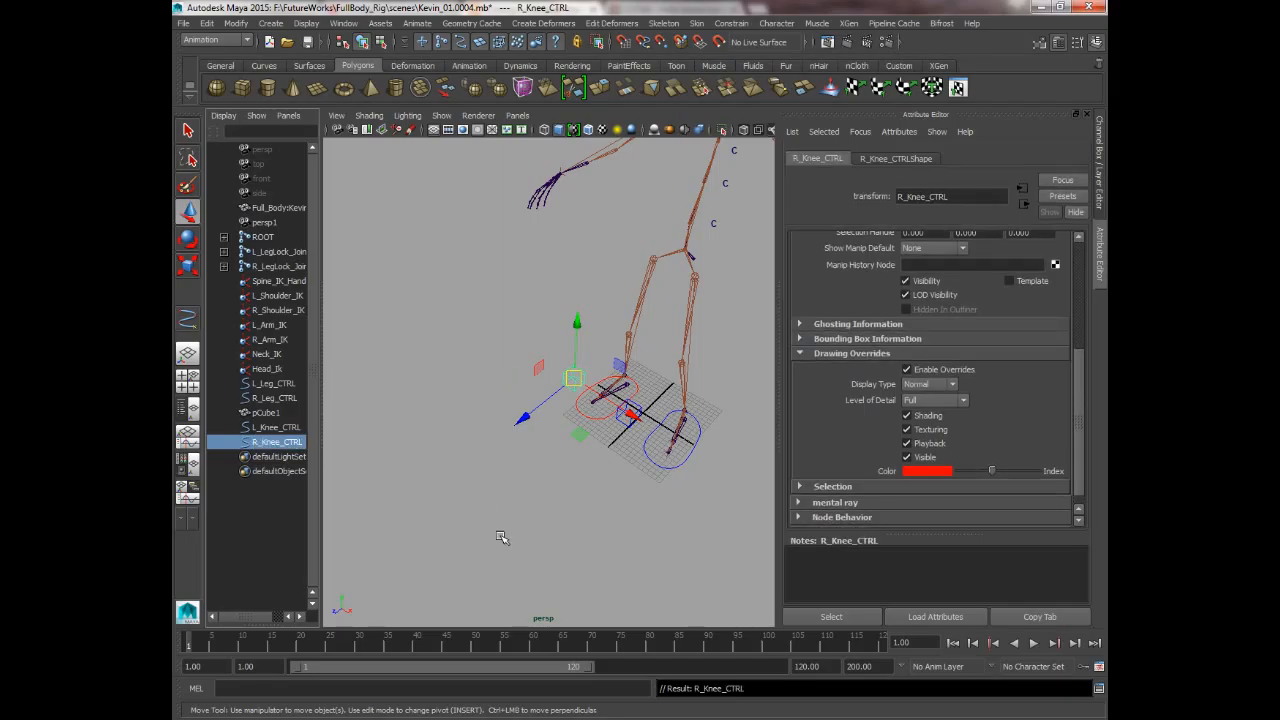
# Step: Freeze the transformations and delete the history of L_Knee_CTRL and R_Knee_CTRL
pyautogui.press('q')
pyautogui.keyDown('shift'); pyautogui.click(630, 425); pyautogui.keyUp('shift')
pyautogui.press('space')
pyautogui.click(268, 24)
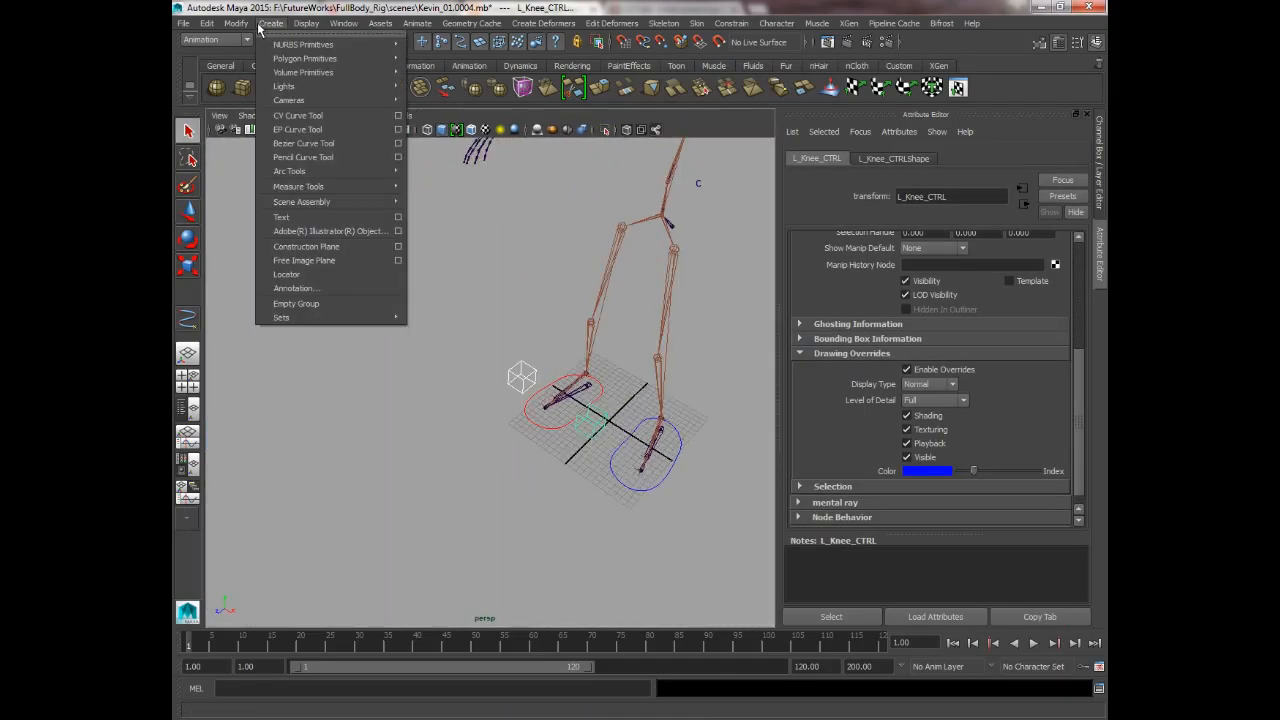
pyautogui.moveTo(236, 23)
pyautogui.click(250, 76)
pyautogui.click(206, 23)
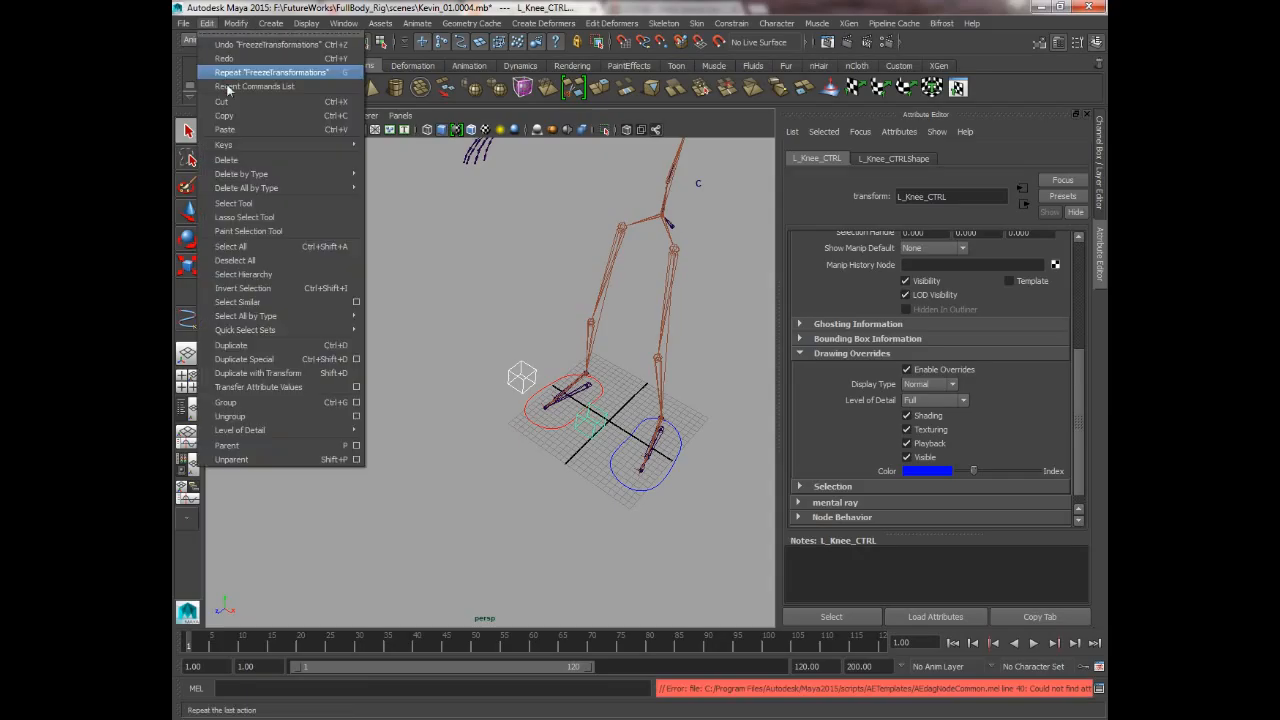
pyautogui.moveTo(330, 174)
pyautogui.click(390, 182)
pyautogui.click(360, 306)
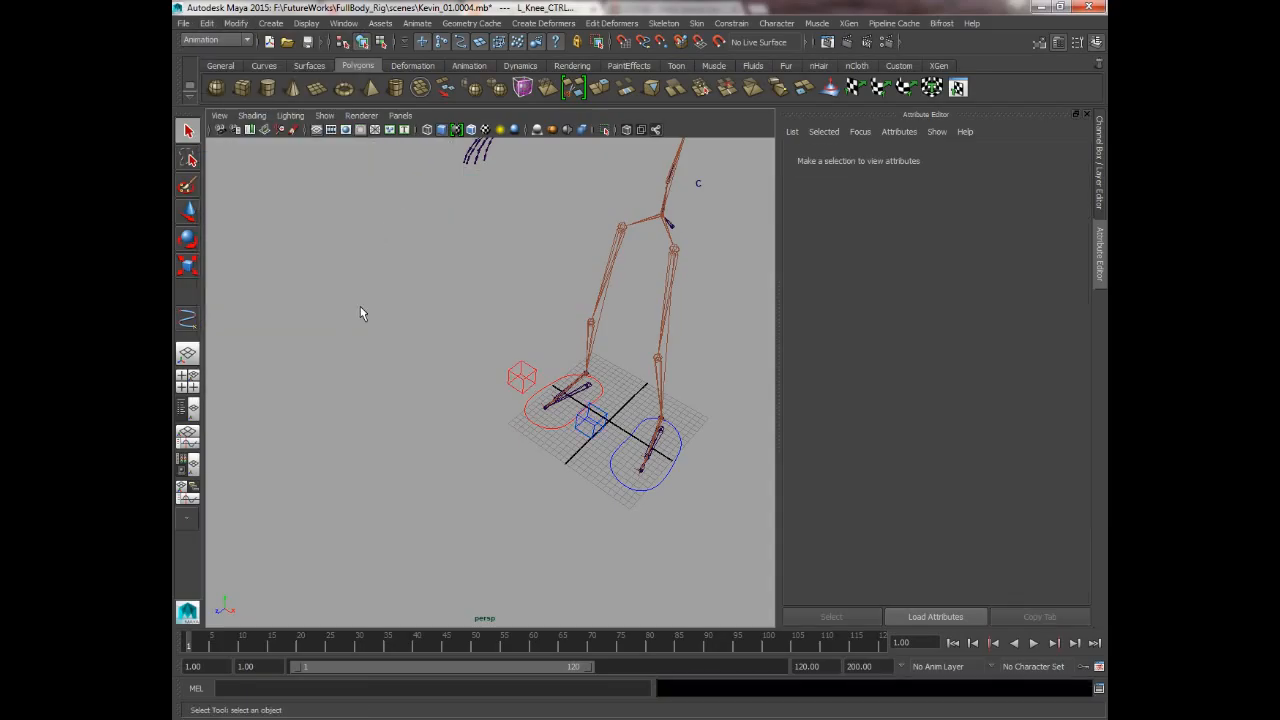
# Step: Examine the transform values of the knee and leg controls in the Channel Box
pyautogui.click(512, 381)
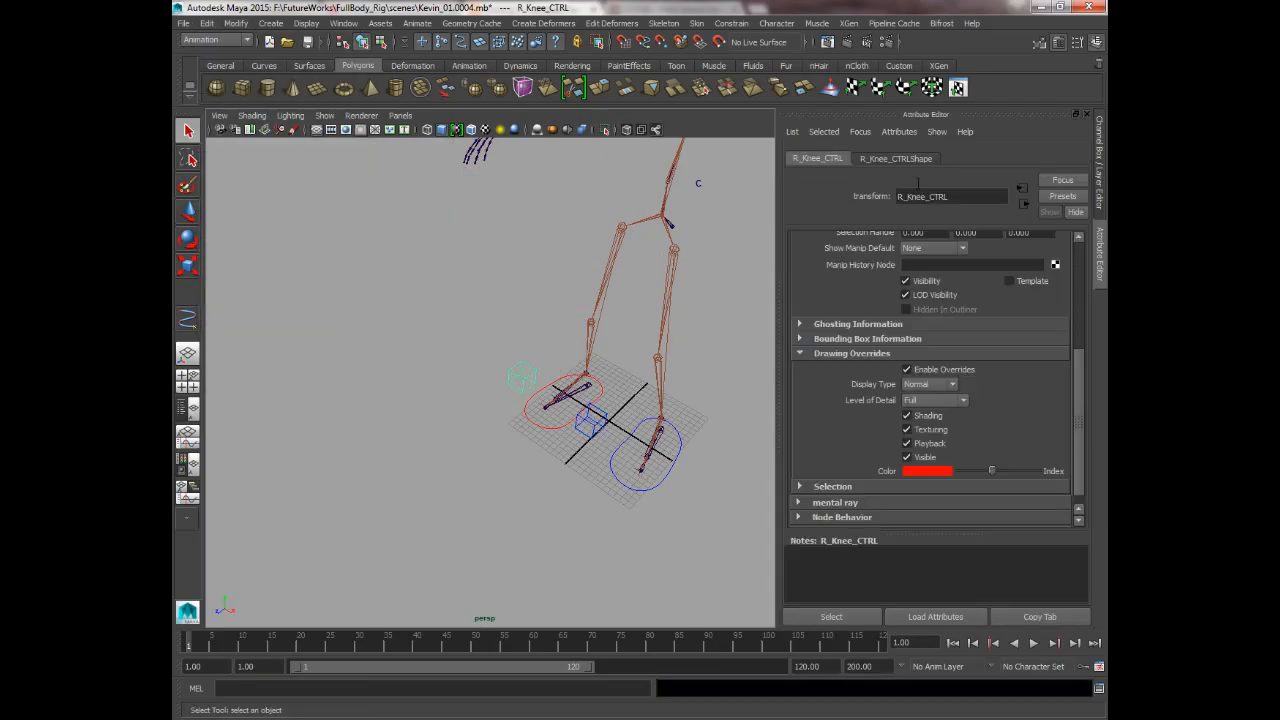
pyautogui.hotkey('ctrl', 'a')
pyautogui.press('w')
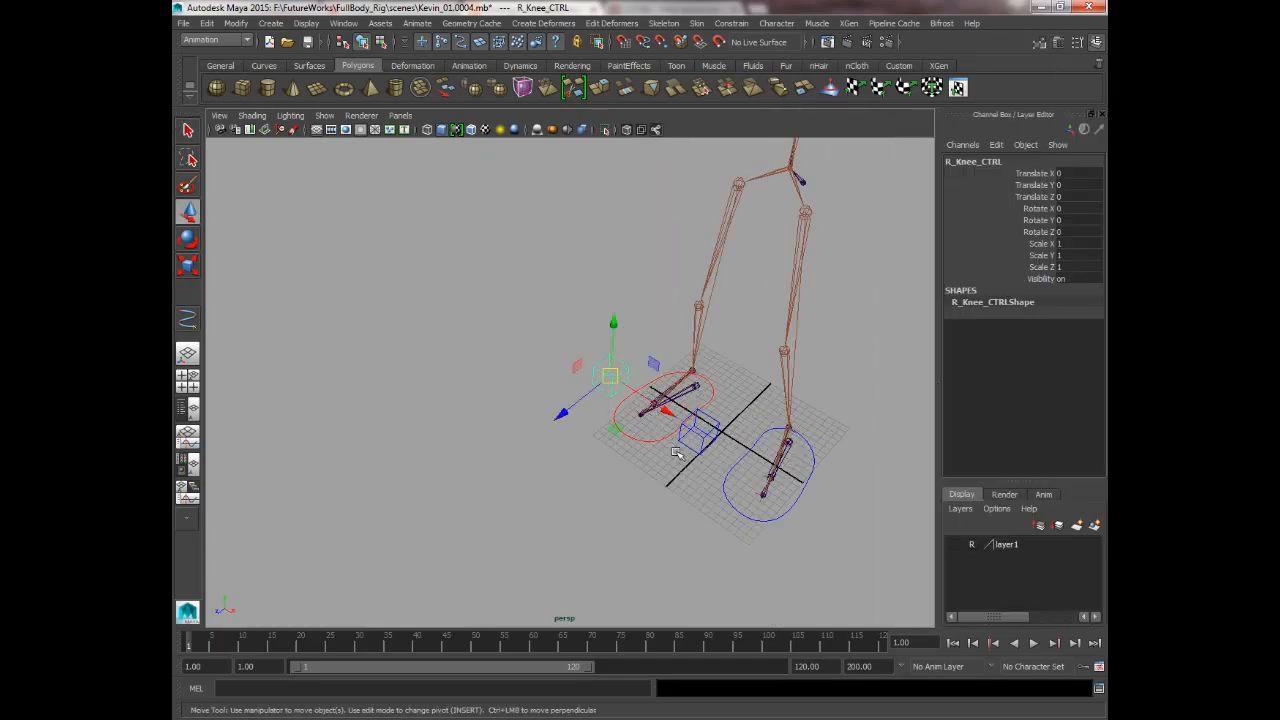
pyautogui.click(697, 447)
pyautogui.click(704, 447)
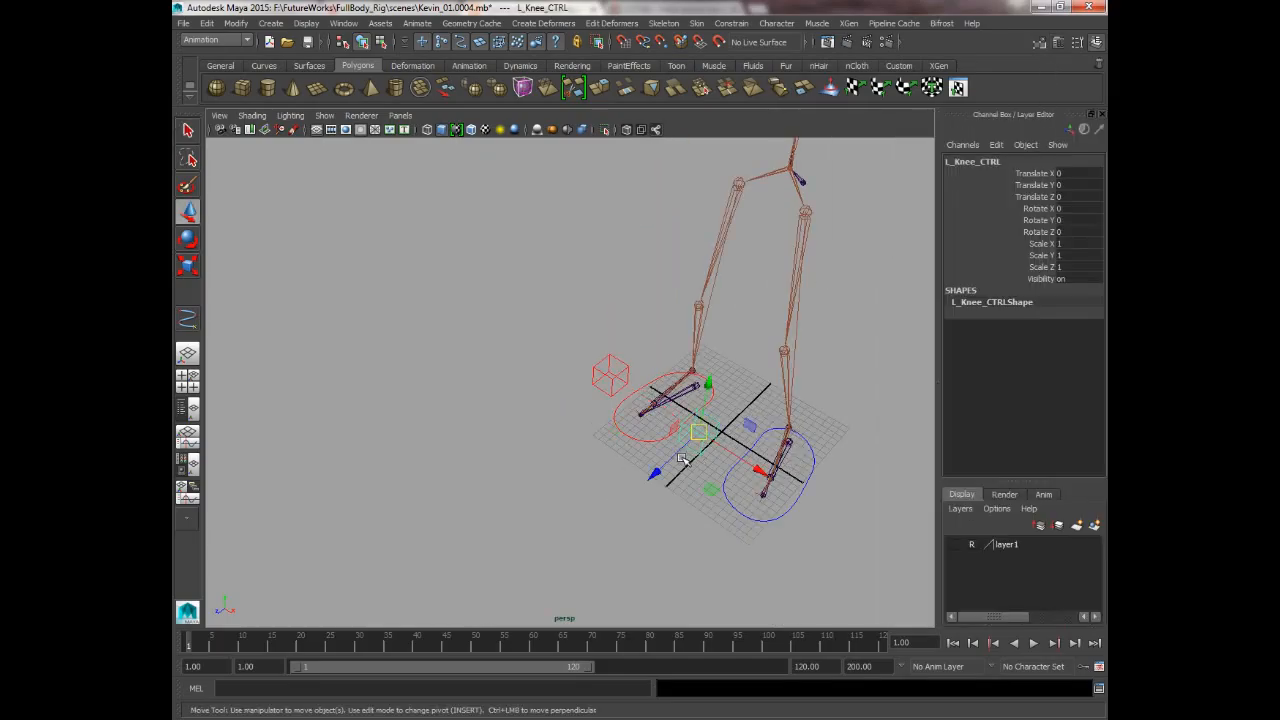
pyautogui.click(625, 444)
pyautogui.click(633, 441)
pyautogui.keyDown('alt'); pyautogui.moveTo(733, 487); pyautogui.dragTo(623, 474); pyautogui.keyUp('alt')
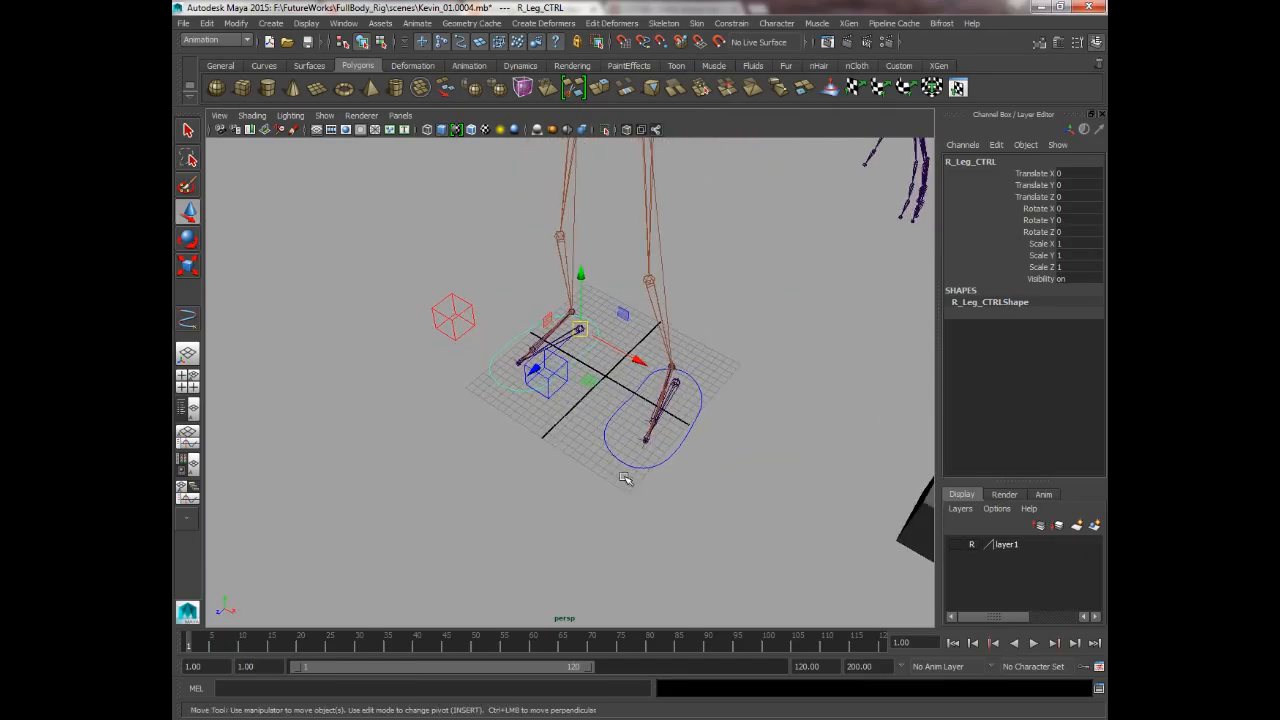
pyautogui.click(624, 464)
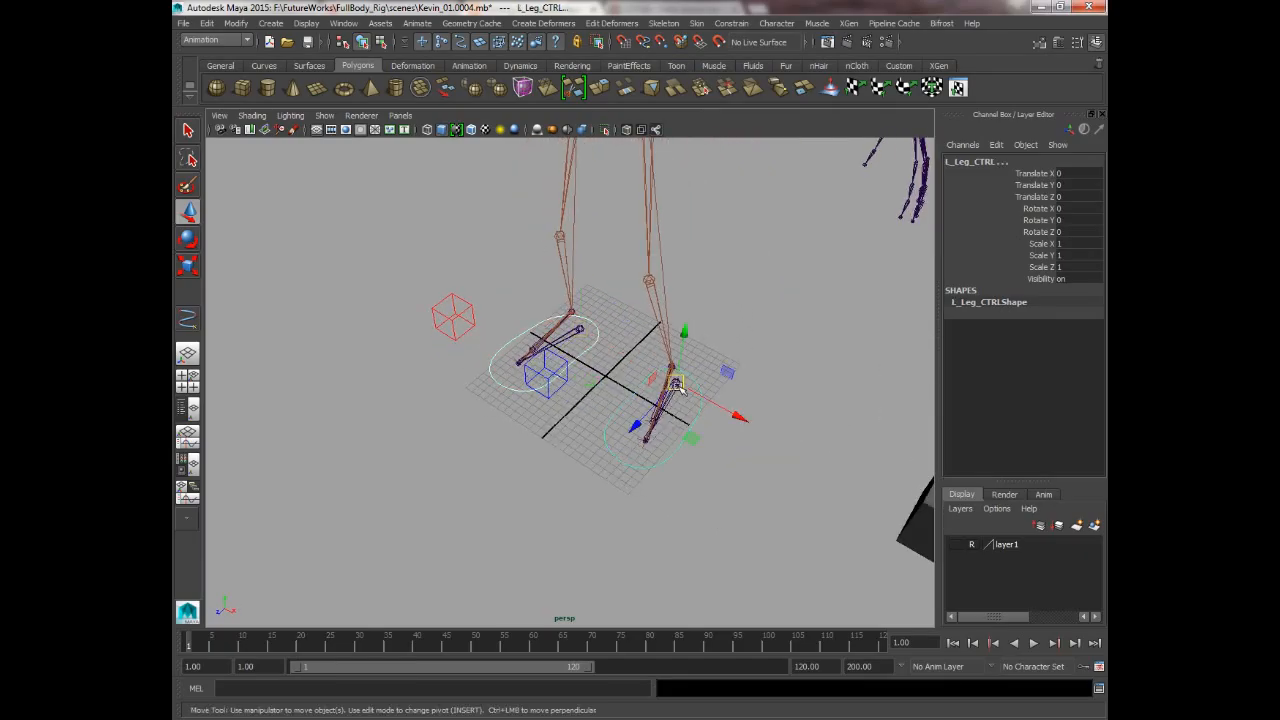
pyautogui.keyDown('alt'); pyautogui.moveTo(682, 382); pyautogui.dragTo(614, 381); pyautogui.keyUp('alt')
pyautogui.moveTo(437, 243); pyautogui.dragTo(499, 374)
pyautogui.keyDown('alt'); pyautogui.moveTo(526, 423); pyautogui.dragTo(549, 409); pyautogui.keyUp('alt')
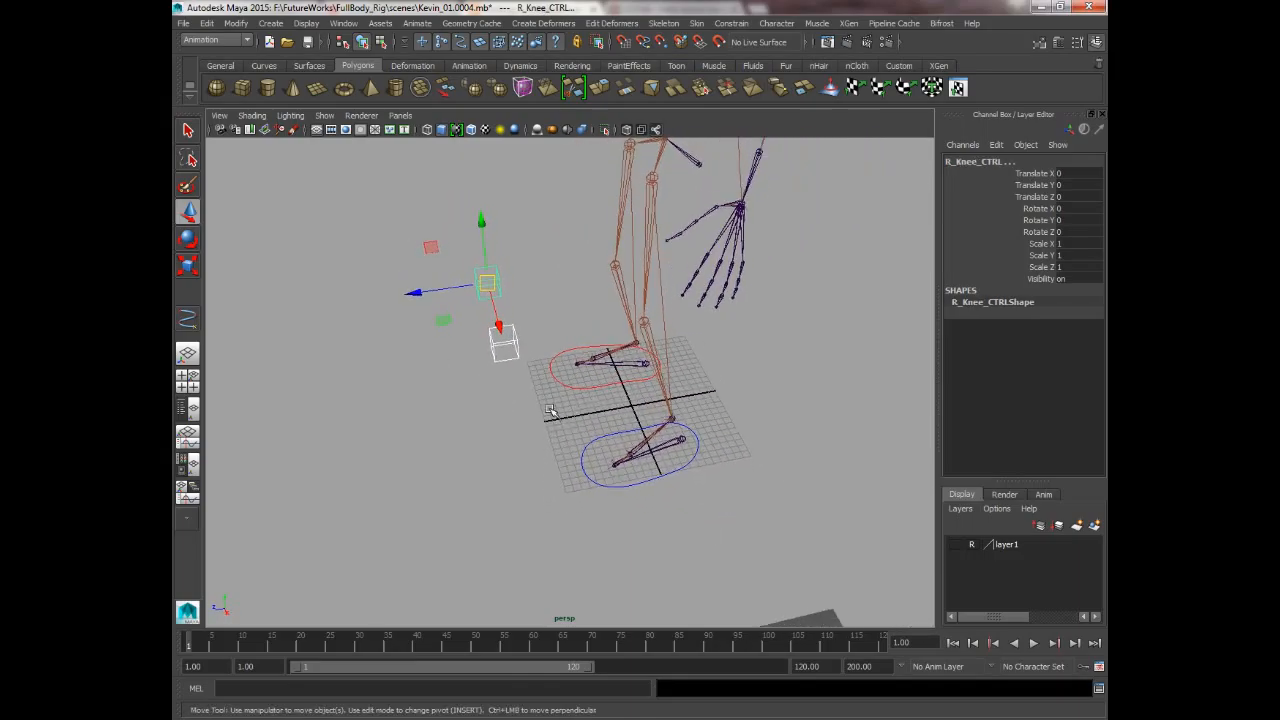
# Step: Test moving L_Leg_CTRL up and forward and reset its Translate Y and Translate Z to 0
pyautogui.click(597, 444)
pyautogui.moveTo(681, 440); pyautogui.dragTo(416, 265)
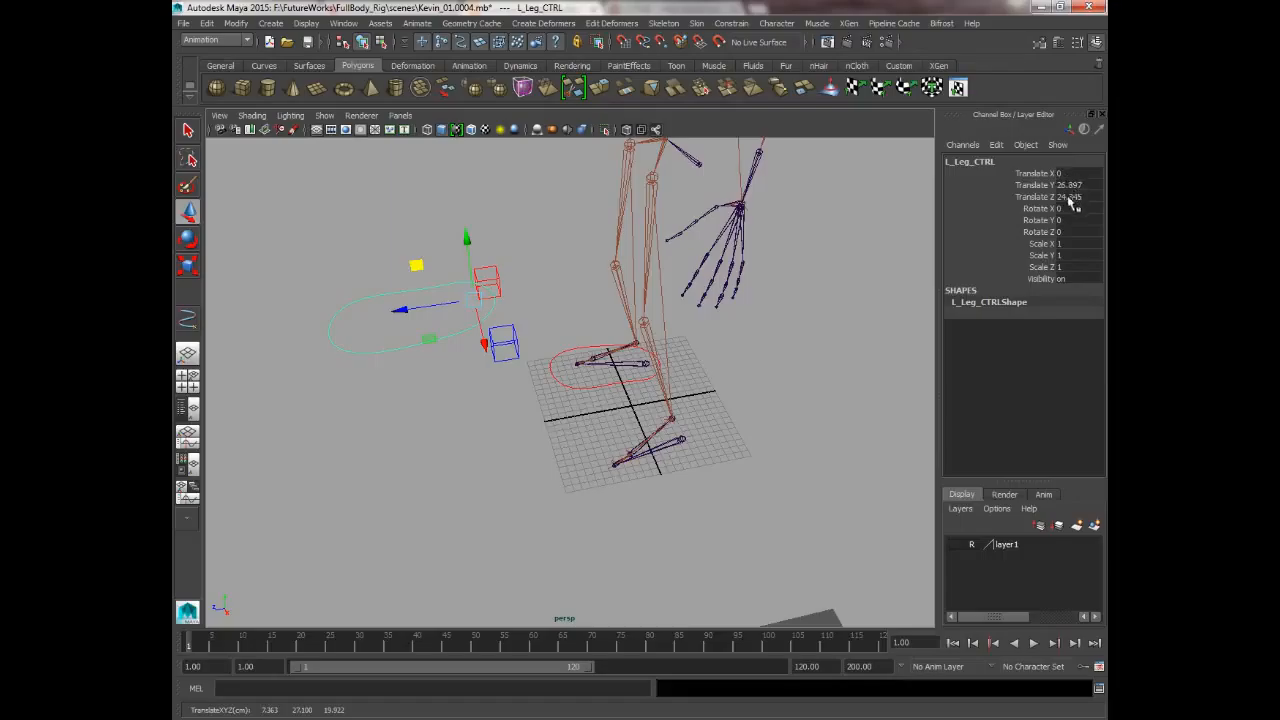
pyautogui.moveTo(1072, 187); pyautogui.dragTo(1082, 200)
pyautogui.doubleClick(1079, 197)
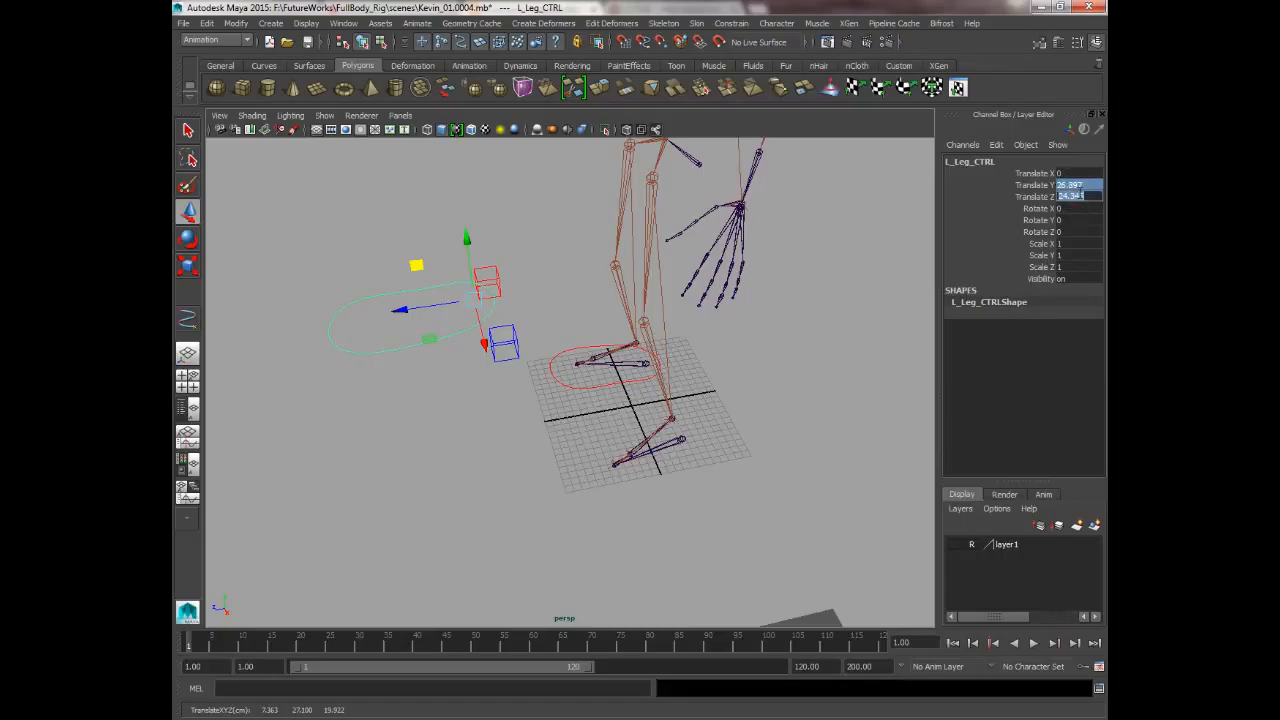
pyautogui.write('0')
pyautogui.press('Return')
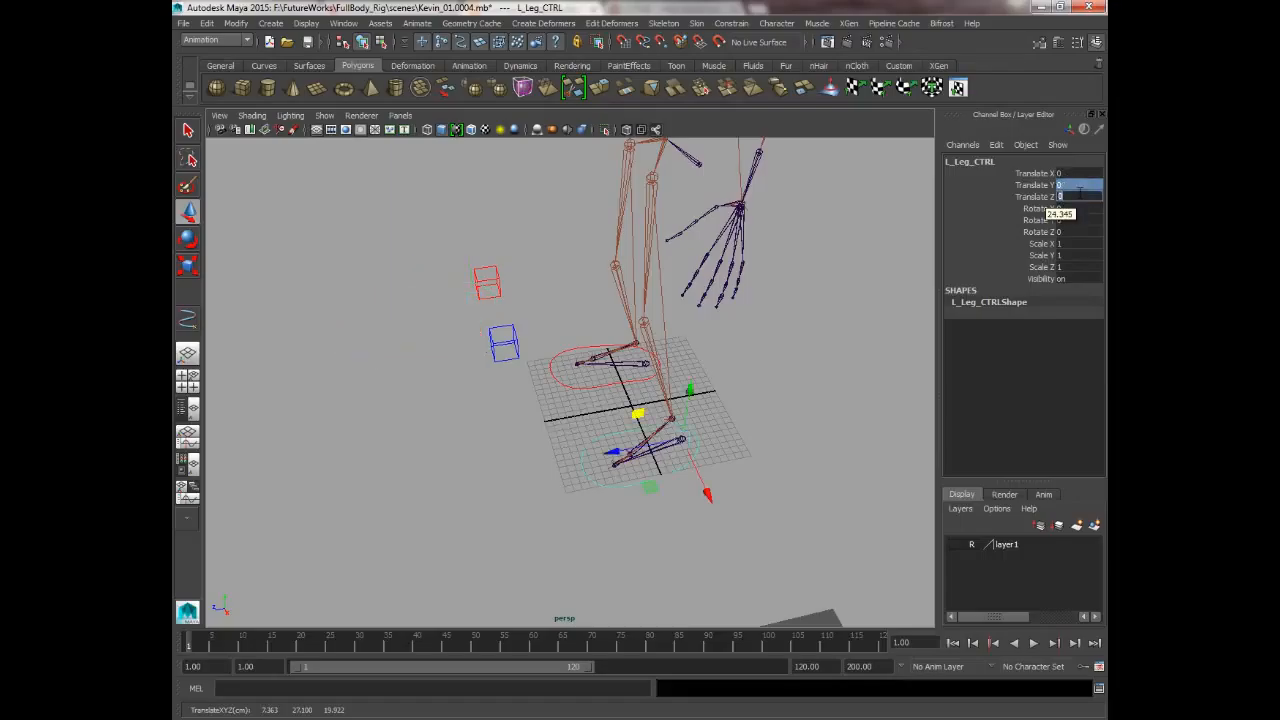
pyautogui.click(396, 472)
# Step: Select both foot curves, R_Leg_CTRL and L_Leg_CTRL, and open the Add Attribute dialog for them
pyautogui.keyDown('alt'); pyautogui.moveTo(396, 472); pyautogui.dragTo(457, 434); pyautogui.keyUp('alt')
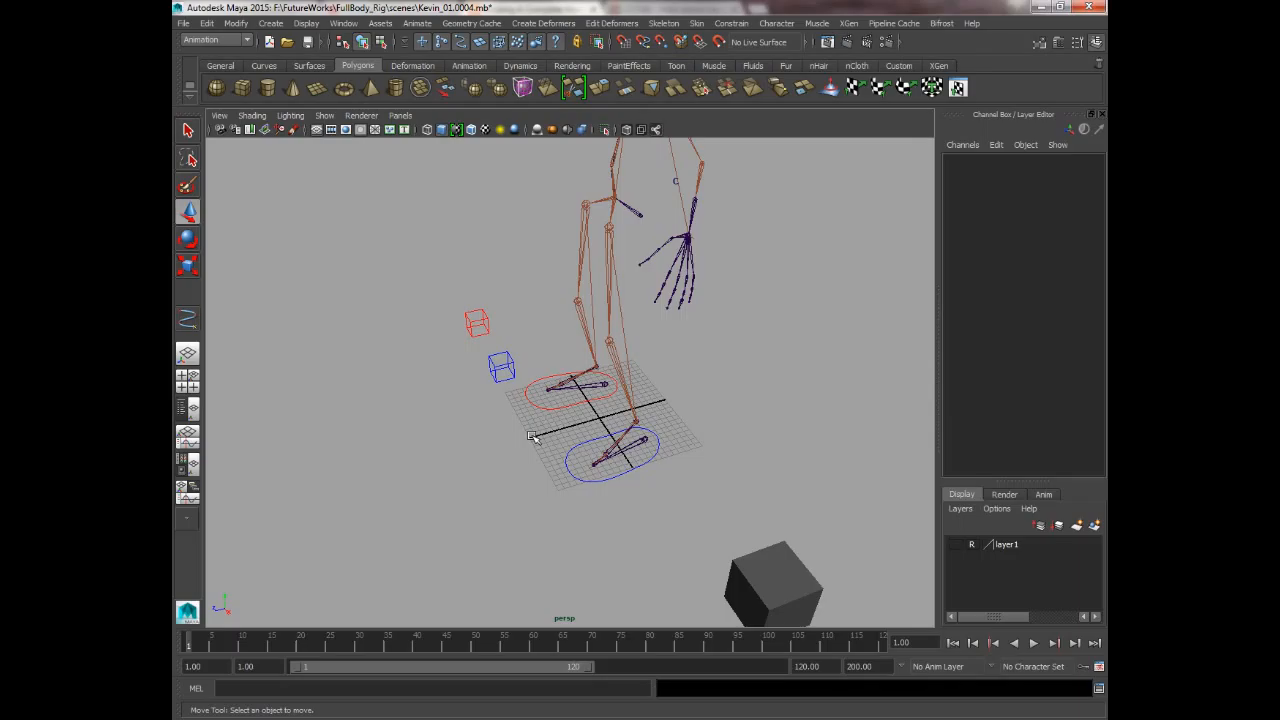
pyautogui.keyDown('alt'); pyautogui.moveTo(503, 443); pyautogui.dragTo(577, 438); pyautogui.keyUp('alt')
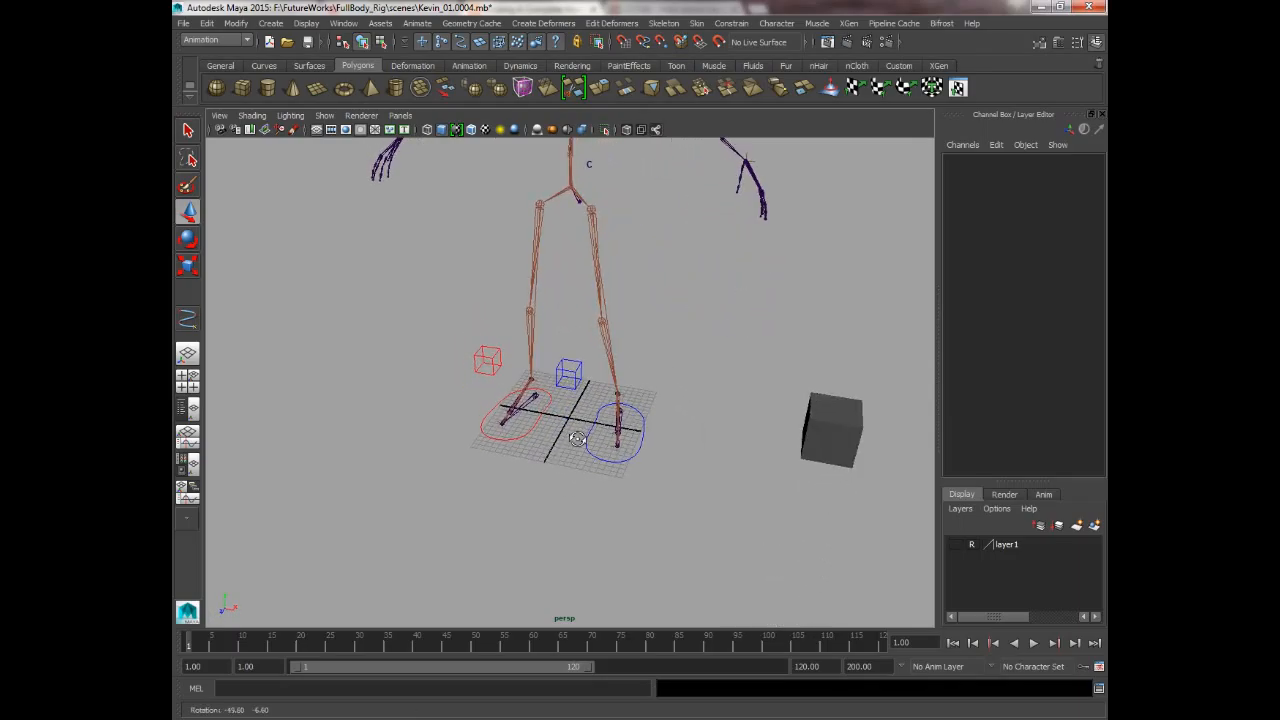
pyautogui.click(535, 436)
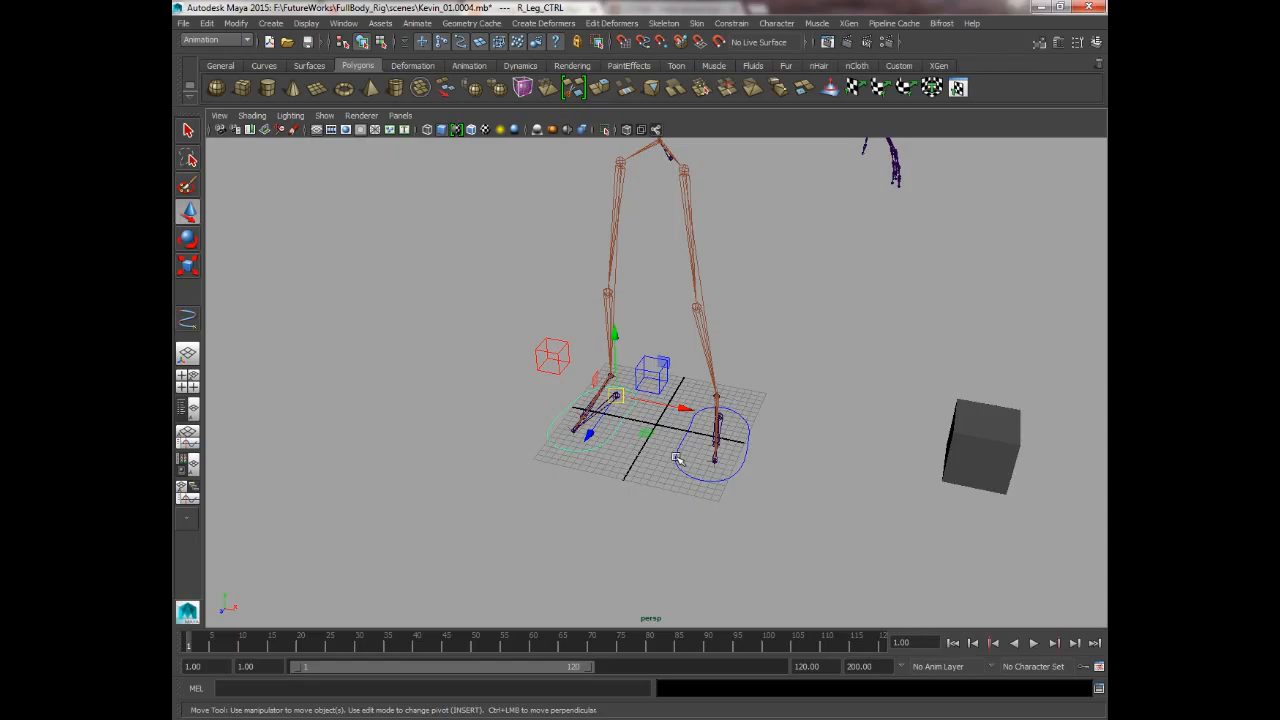
pyautogui.press('q')
pyautogui.keyDown('shift'); pyautogui.click(675, 451); pyautogui.keyUp('shift')
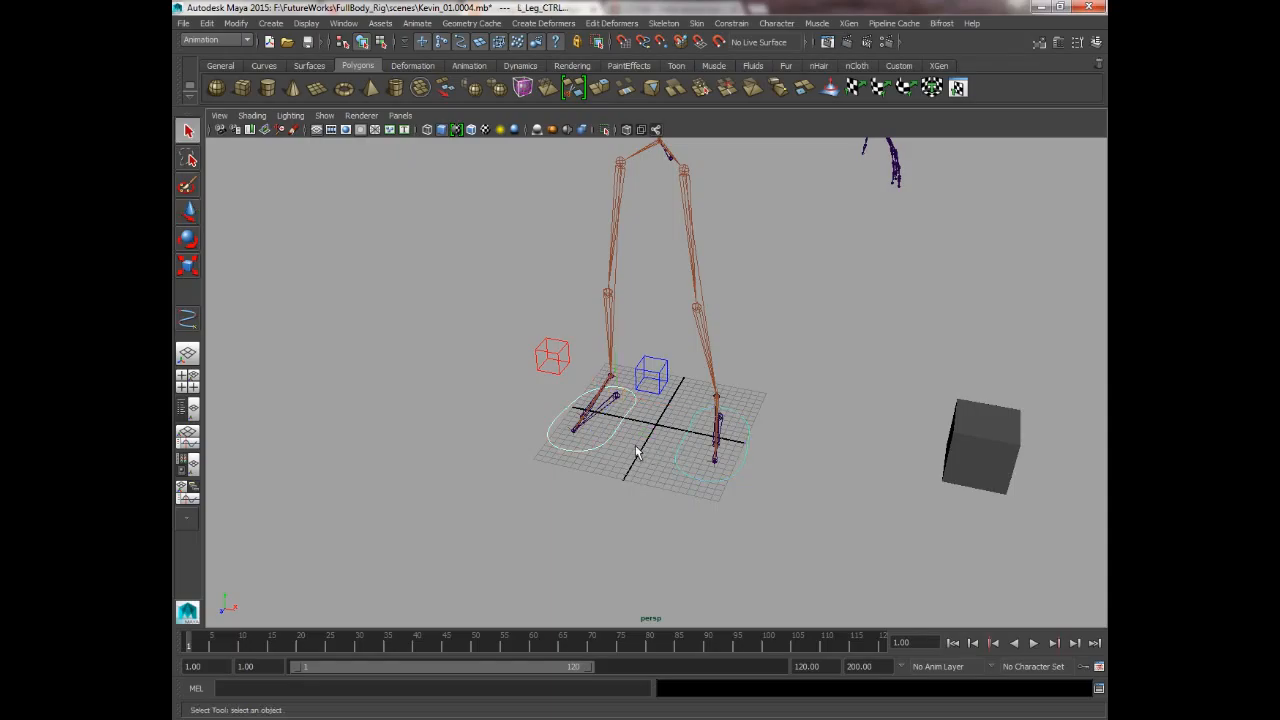
pyautogui.press('w')
pyautogui.click(236, 23)
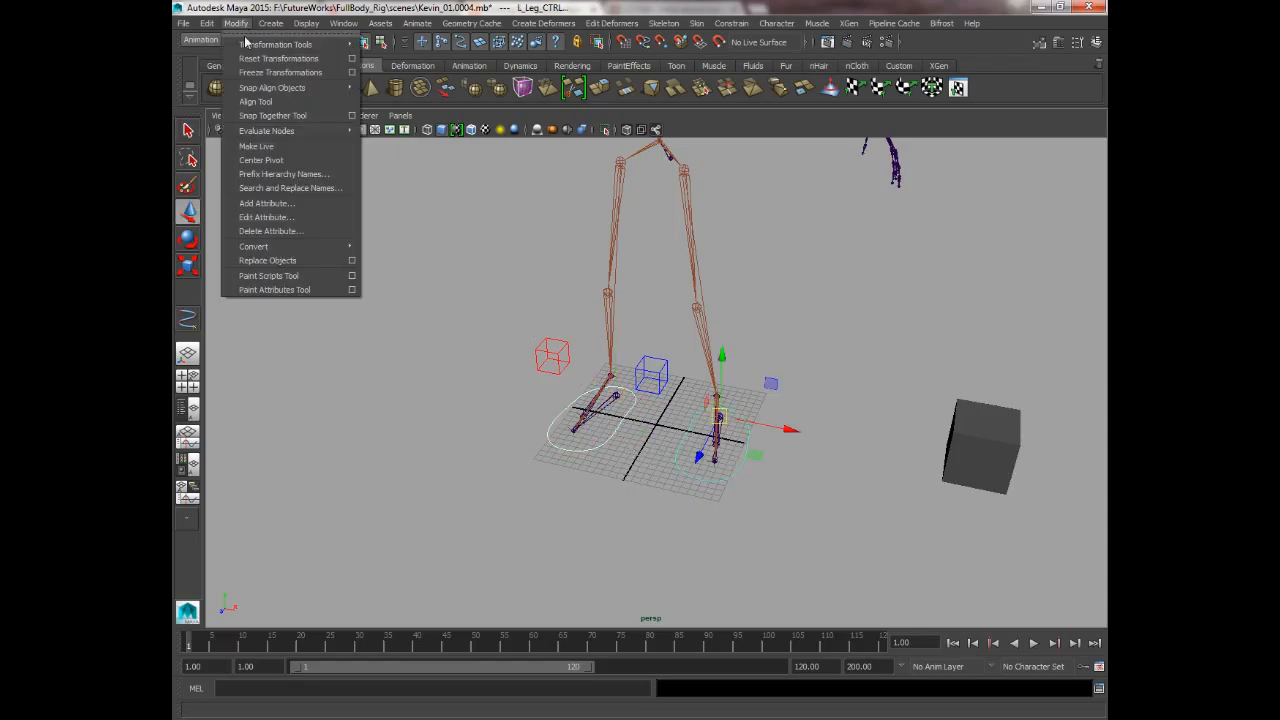
pyautogui.click(268, 204)
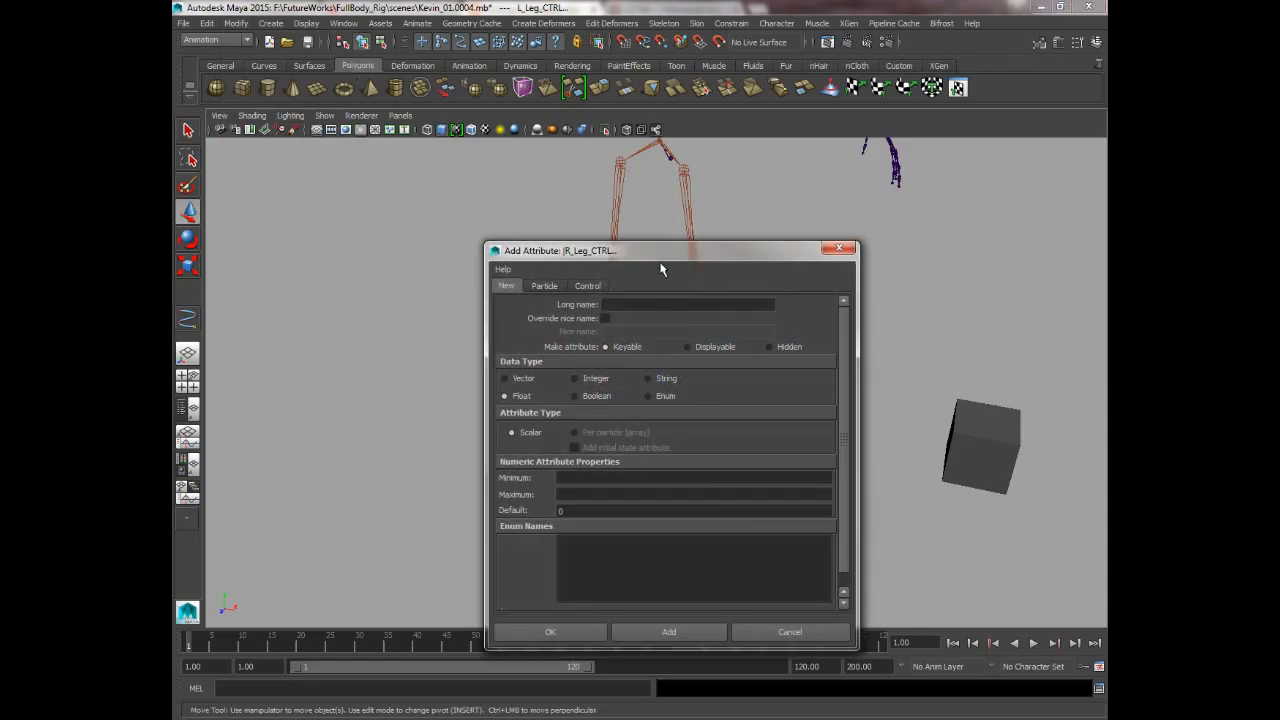
pyautogui.moveTo(684, 254); pyautogui.dragTo(428, 160)
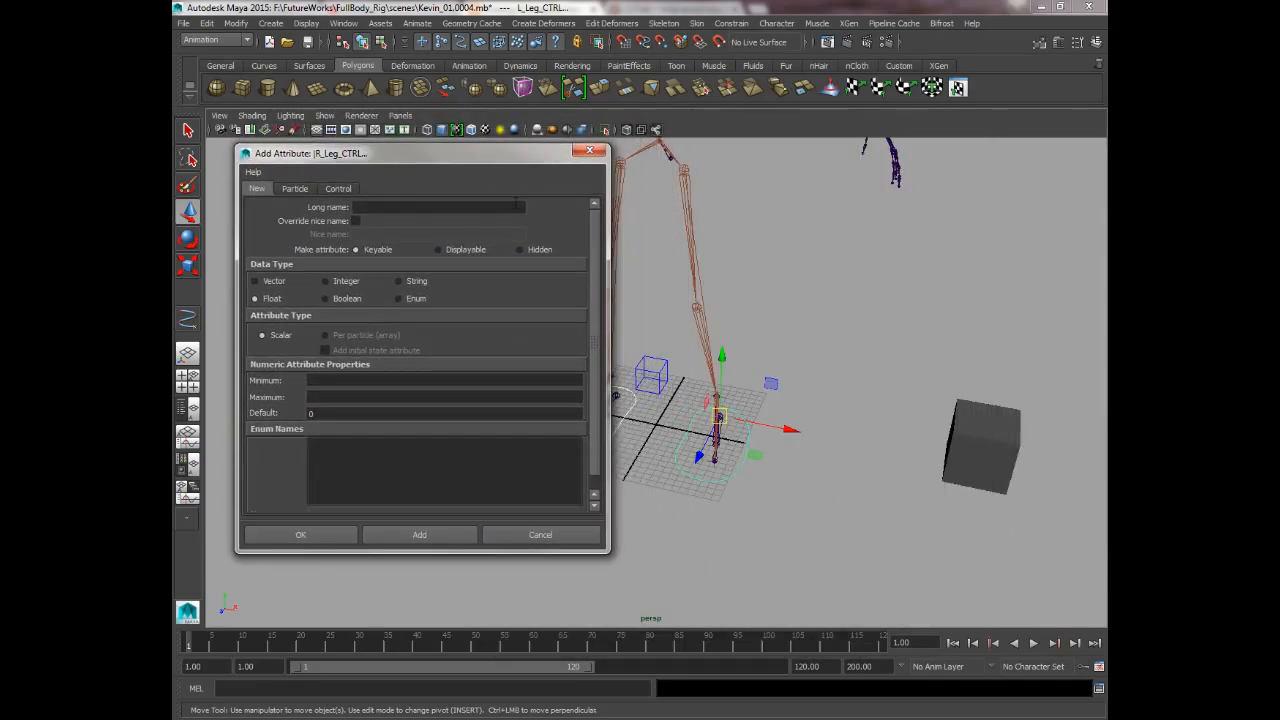
# Step: Add a keyable float attribute Leg_Roll with minimum -10 and maximum 10 to both leg controls and show the Channel Box
pyautogui.click(488, 207)
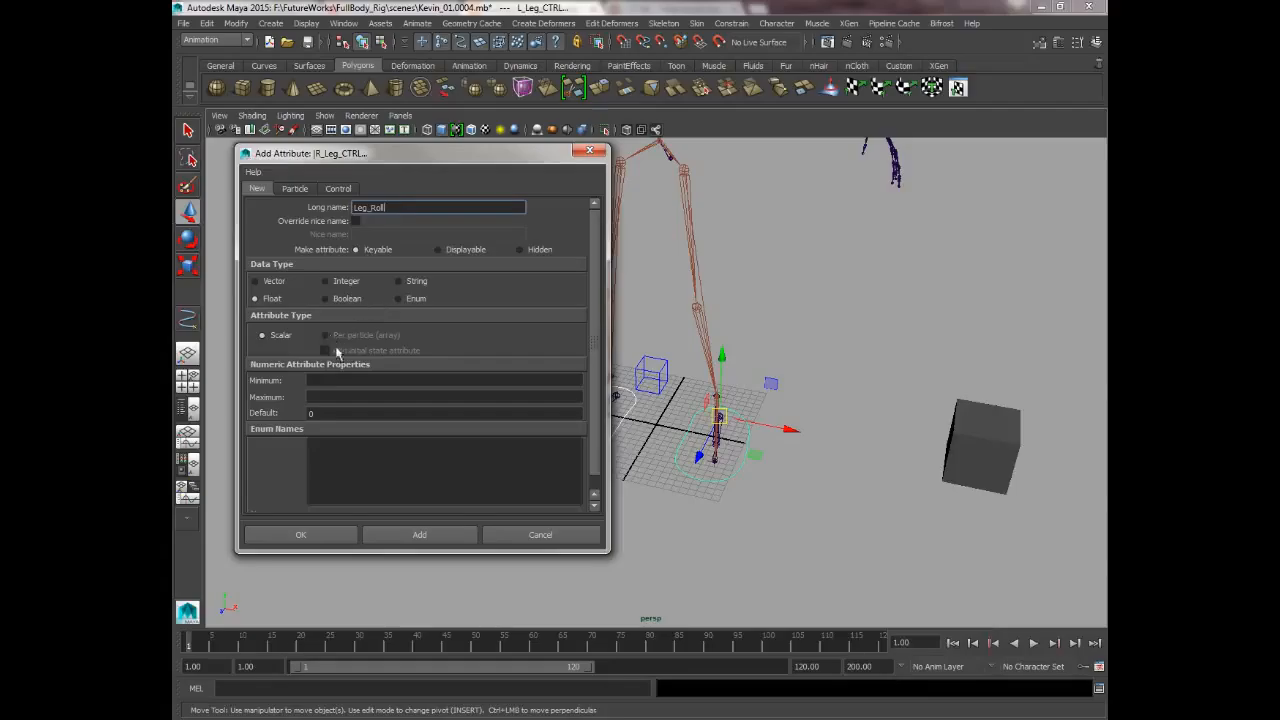
pyautogui.click(356, 380)
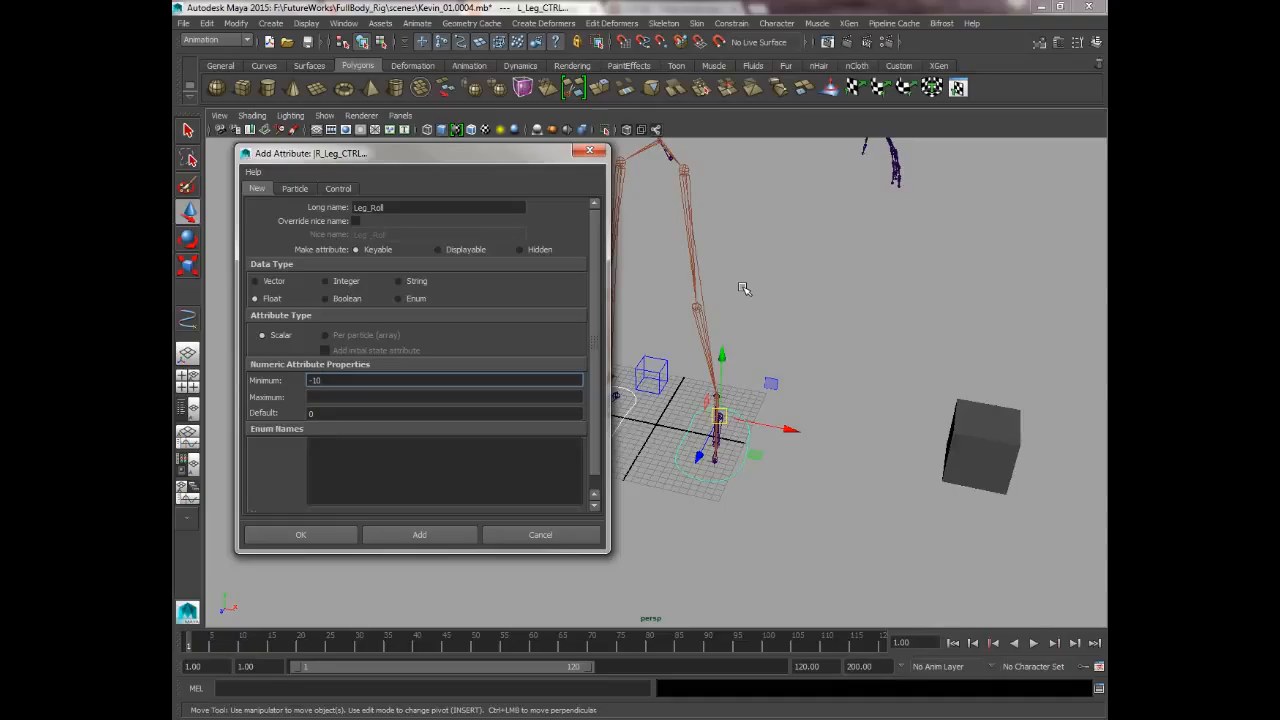
pyautogui.press('Tab')
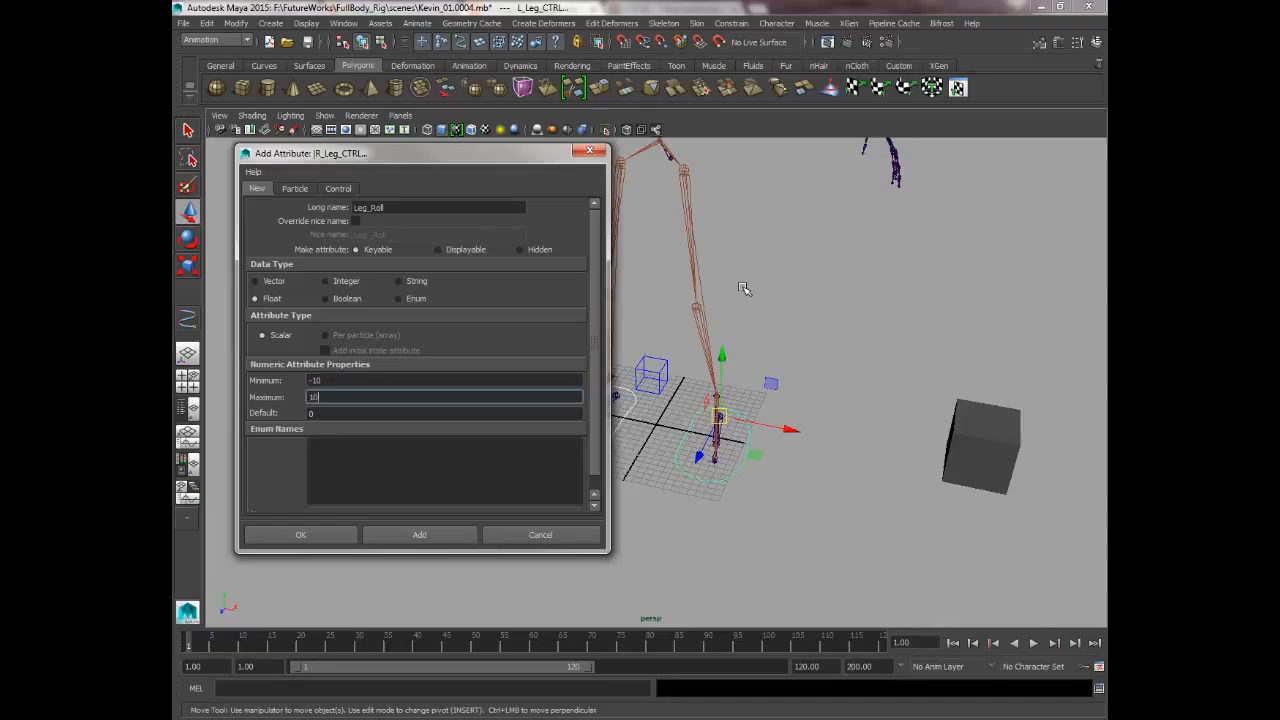
pyautogui.click(421, 534)
pyautogui.click(1096, 42)
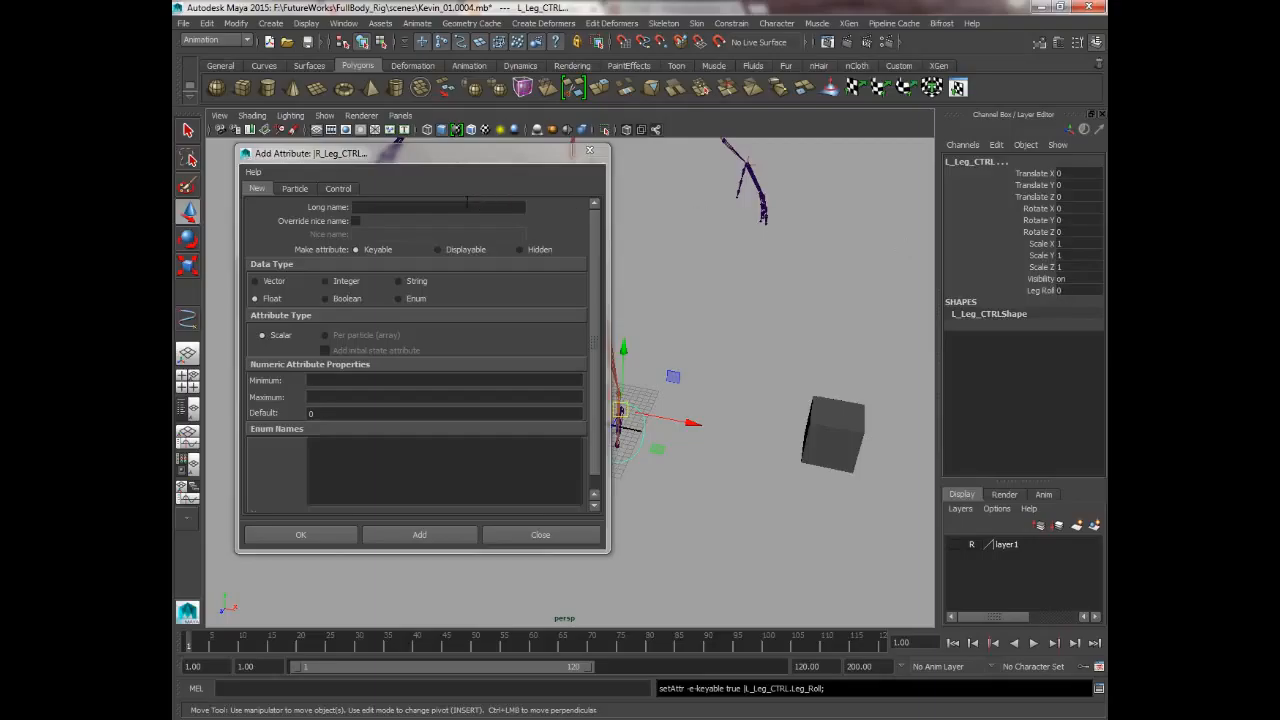
# Step: Add a keyable float attribute Heel_Pivot with minimum -5 and maximum 5 to both leg controls
pyautogui.click(486, 206)
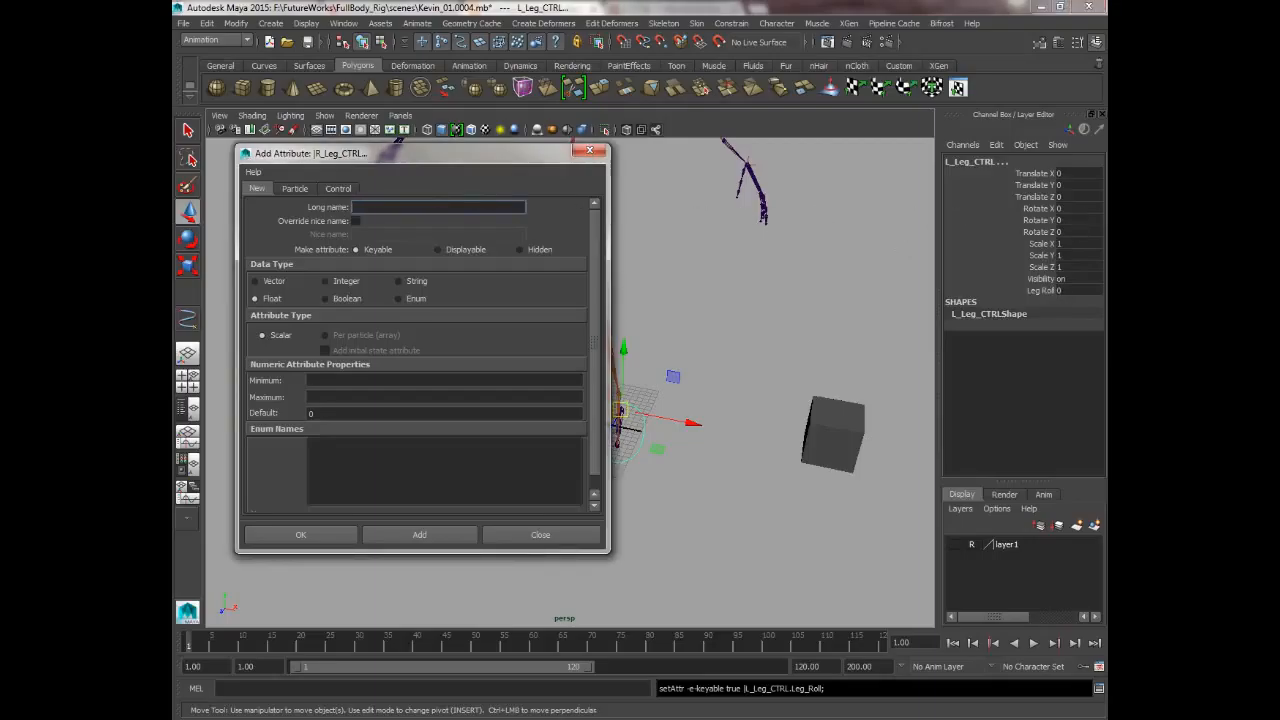
pyautogui.click(409, 209)
pyautogui.click(335, 380)
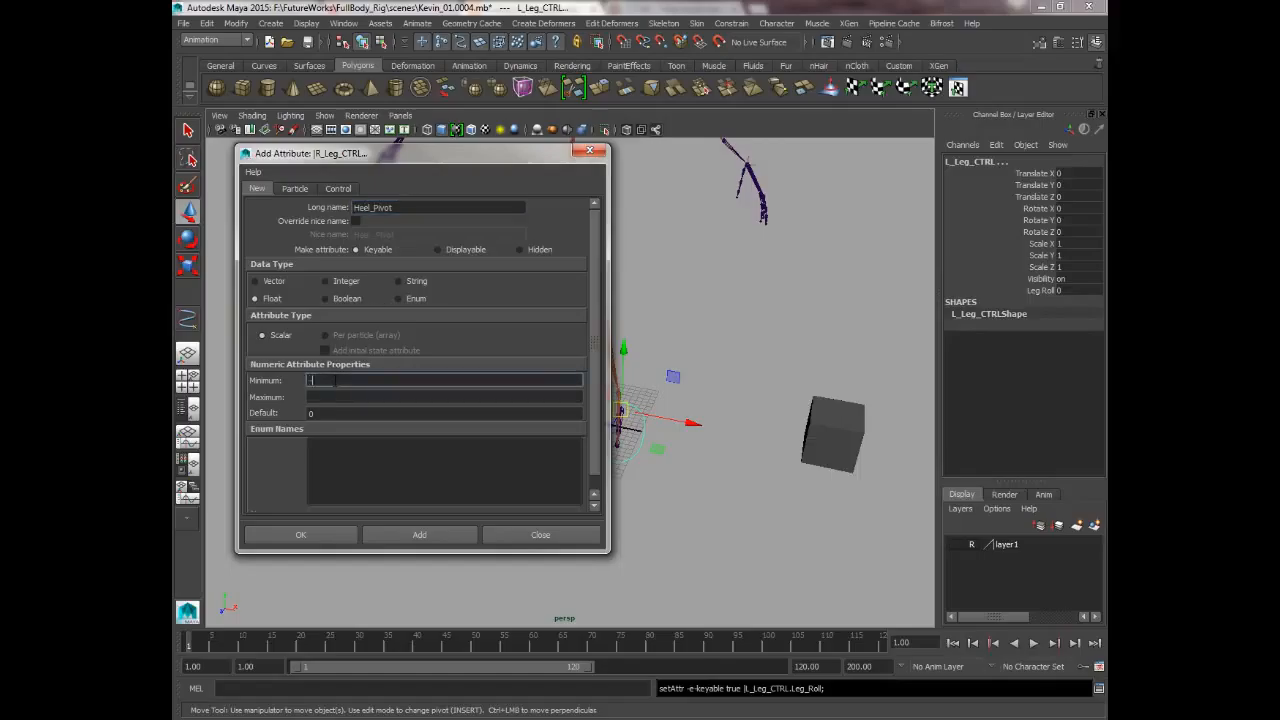
pyautogui.press('Tab')
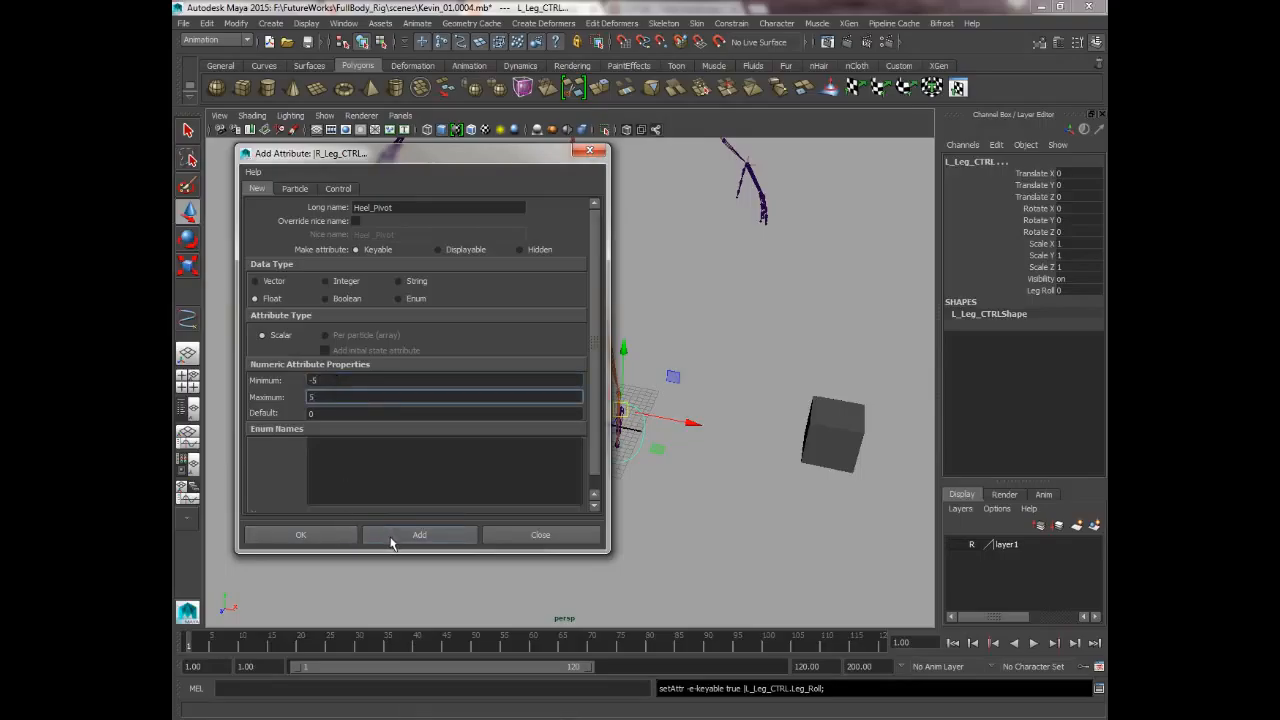
pyautogui.click(391, 540)
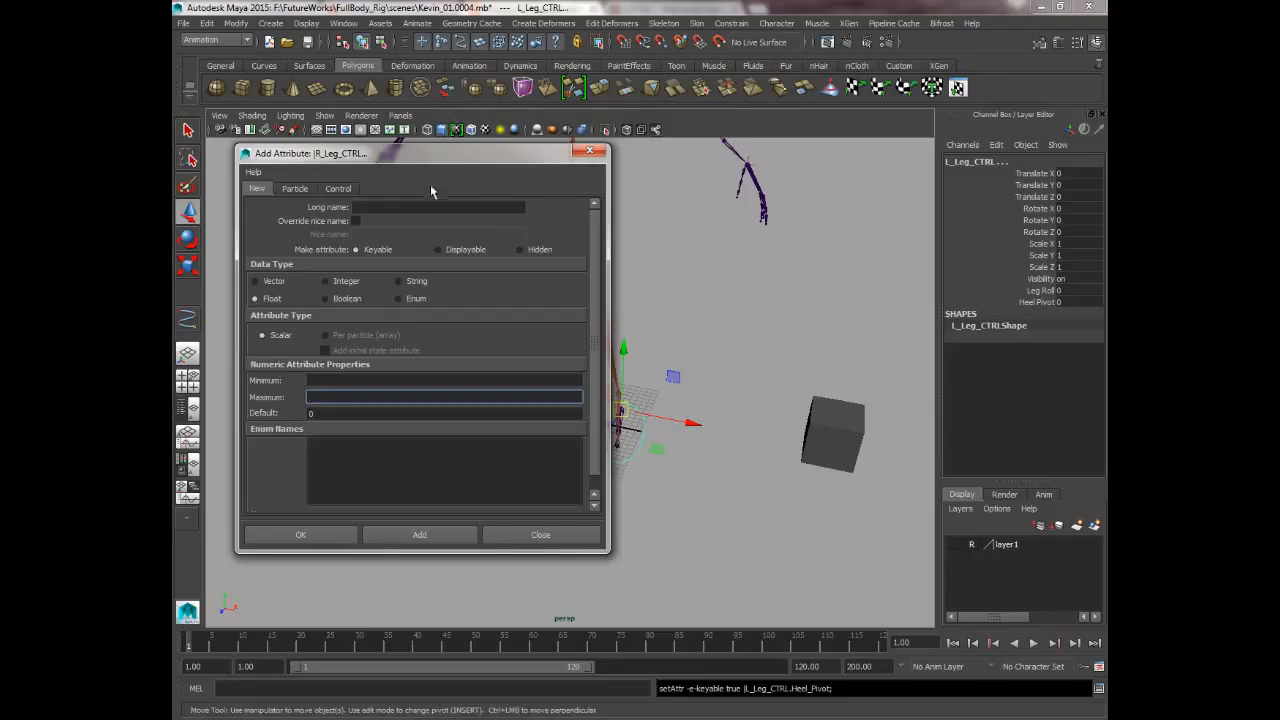
# Step: Add a keyable float attribute Toe_Pivot with minimum -5 and maximum 5 to both leg controls and close the Add Attribute dialog
pyautogui.click(418, 206)
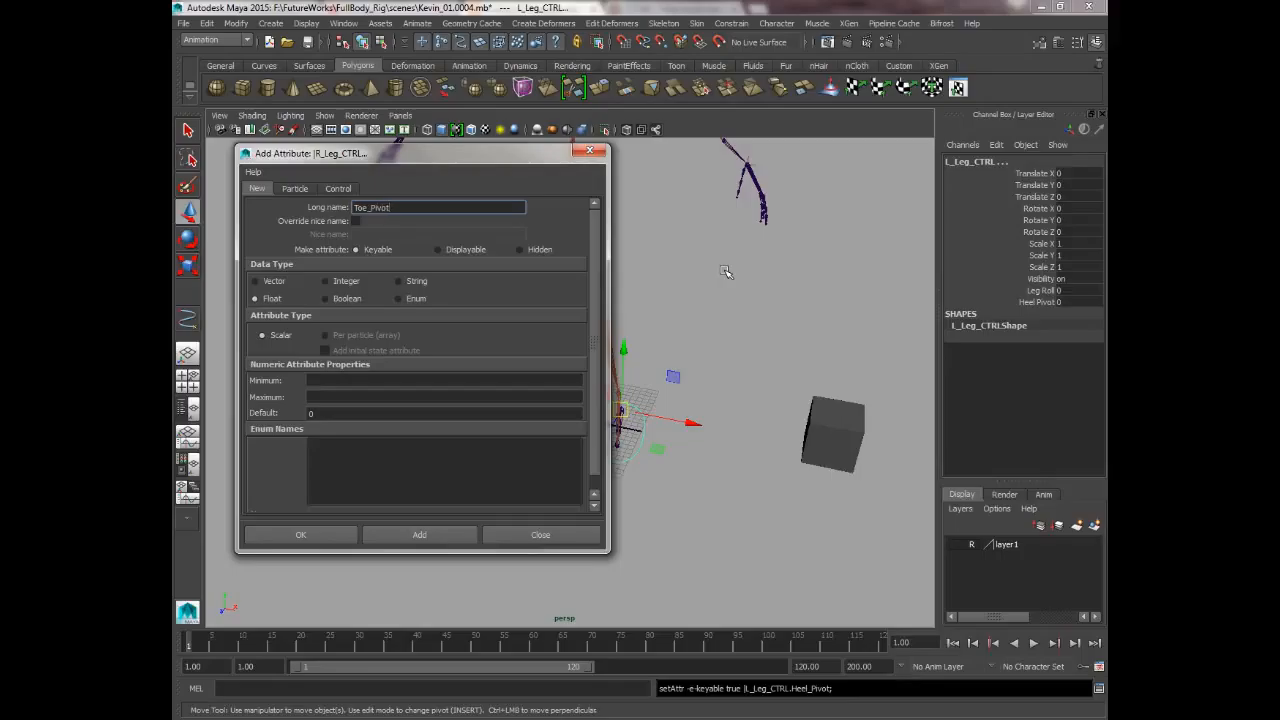
pyautogui.click(470, 381)
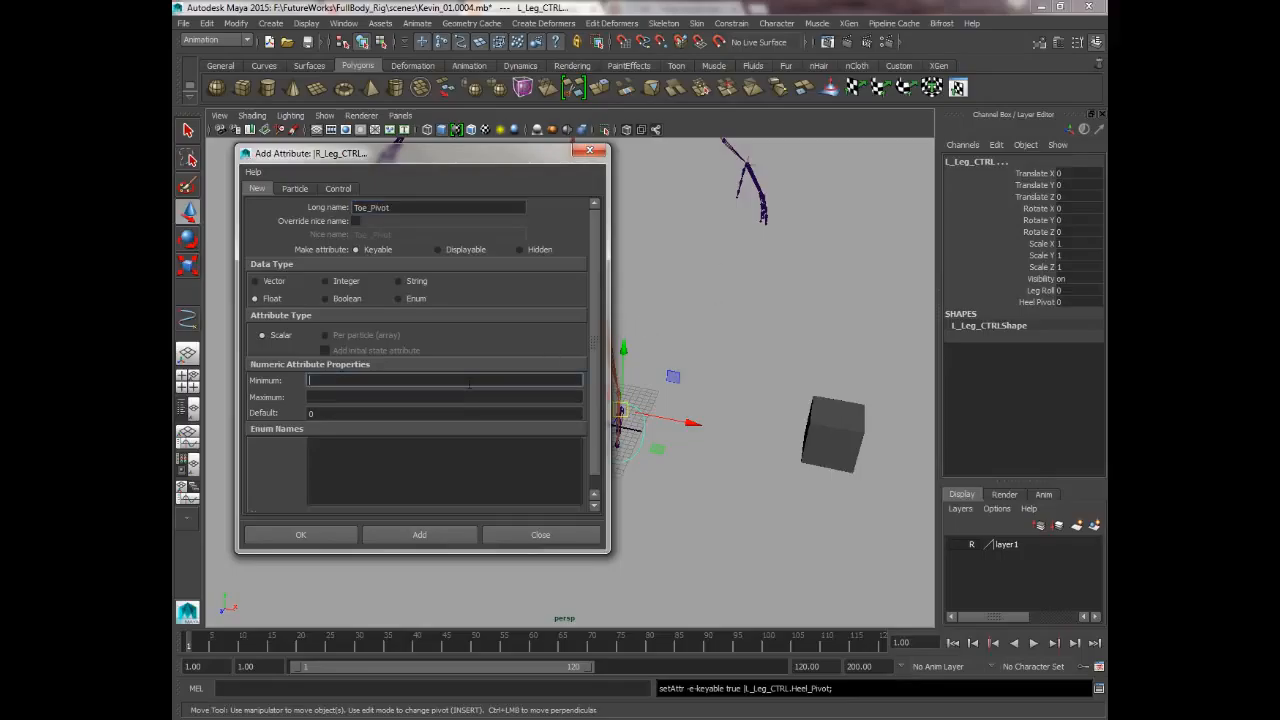
pyautogui.write('-5')
pyautogui.press('Tab')
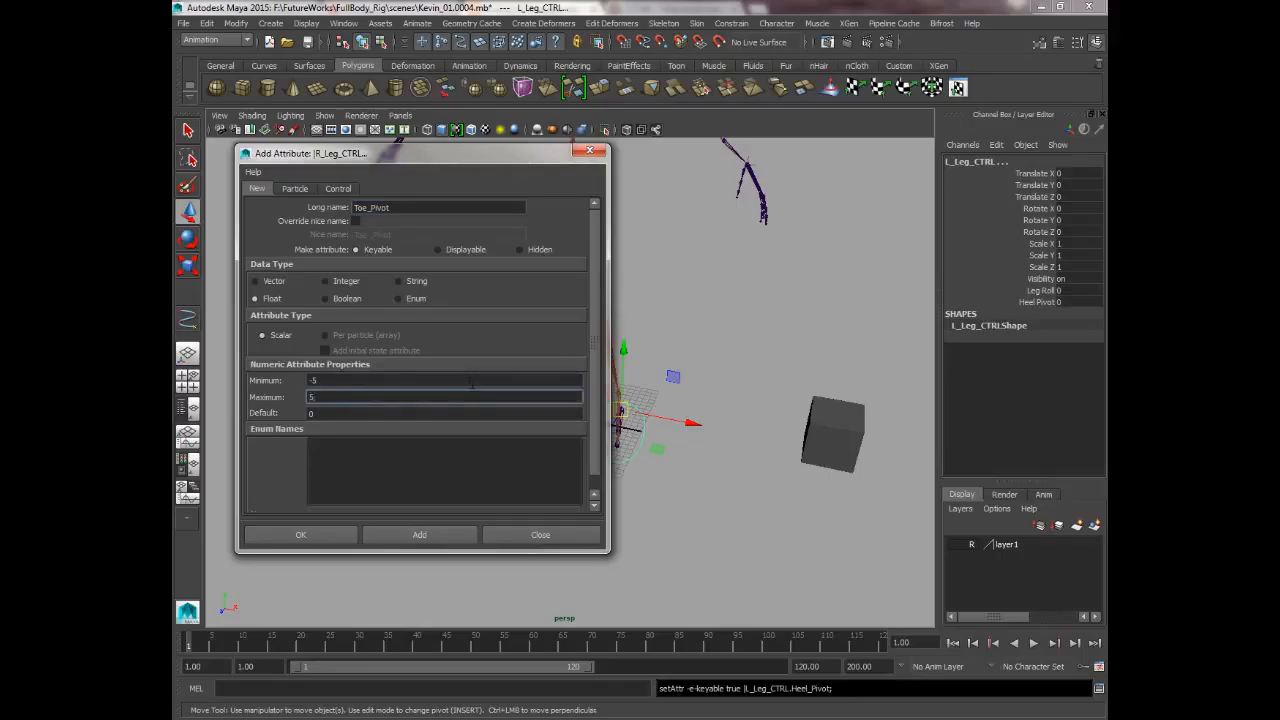
pyautogui.click(324, 539)
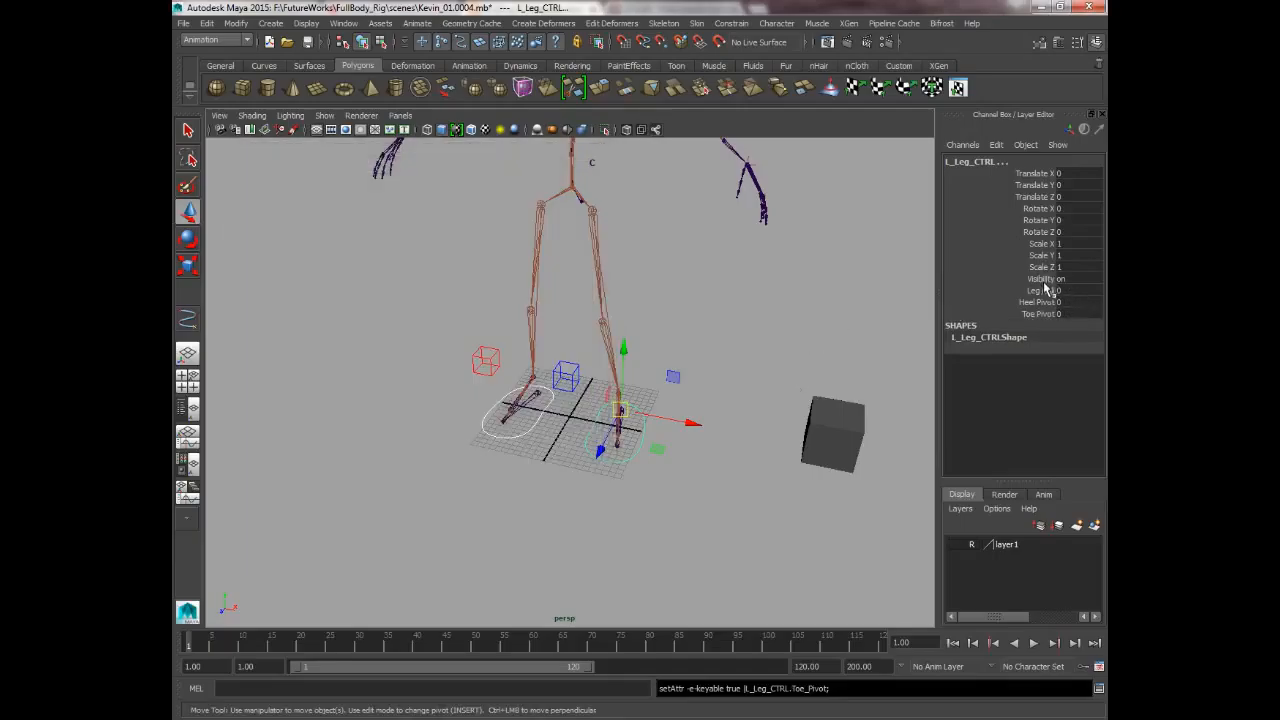
# Step: Check the Leg Roll, Heel Pivot and Toe Pivot attributes on each leg control and examine the leg rig from several angles
pyautogui.click(657, 447)
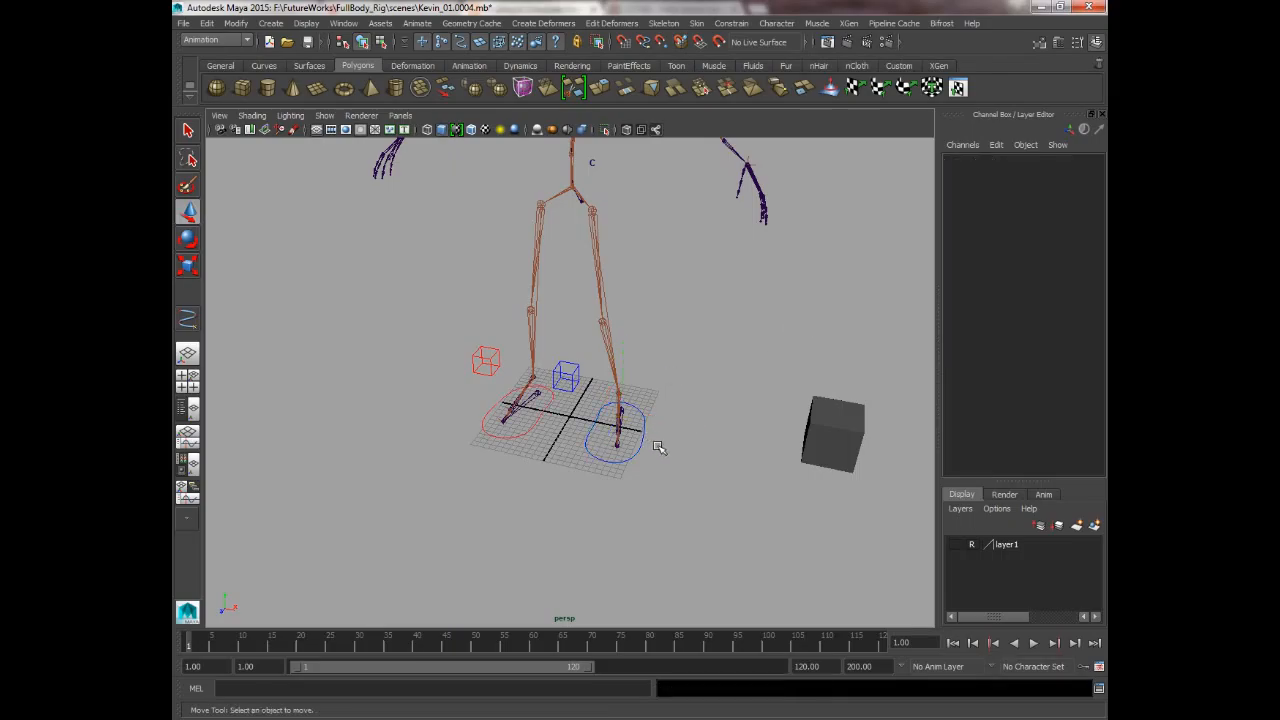
pyautogui.click(640, 444)
pyautogui.moveTo(1022, 290); pyautogui.dragTo(1015, 316)
pyautogui.click(726, 349)
pyautogui.press('w')
pyautogui.click(529, 434)
pyautogui.click(746, 316)
pyautogui.moveTo(646, 301)
pyautogui.keyDown('alt'); pyautogui.mouseDown()
pyautogui.moveTo(654, 309)
pyautogui.moveTo(649, 294)
pyautogui.mouseUp(); pyautogui.keyUp('alt')
pyautogui.keyDown('alt'); pyautogui.moveTo(649, 300); pyautogui.dragTo(650, 365, button='middle'); pyautogui.keyUp('alt')
pyautogui.keyDown('alt'); pyautogui.moveTo(650, 365); pyautogui.dragTo(654, 342, button='right'); pyautogui.keyUp('alt')
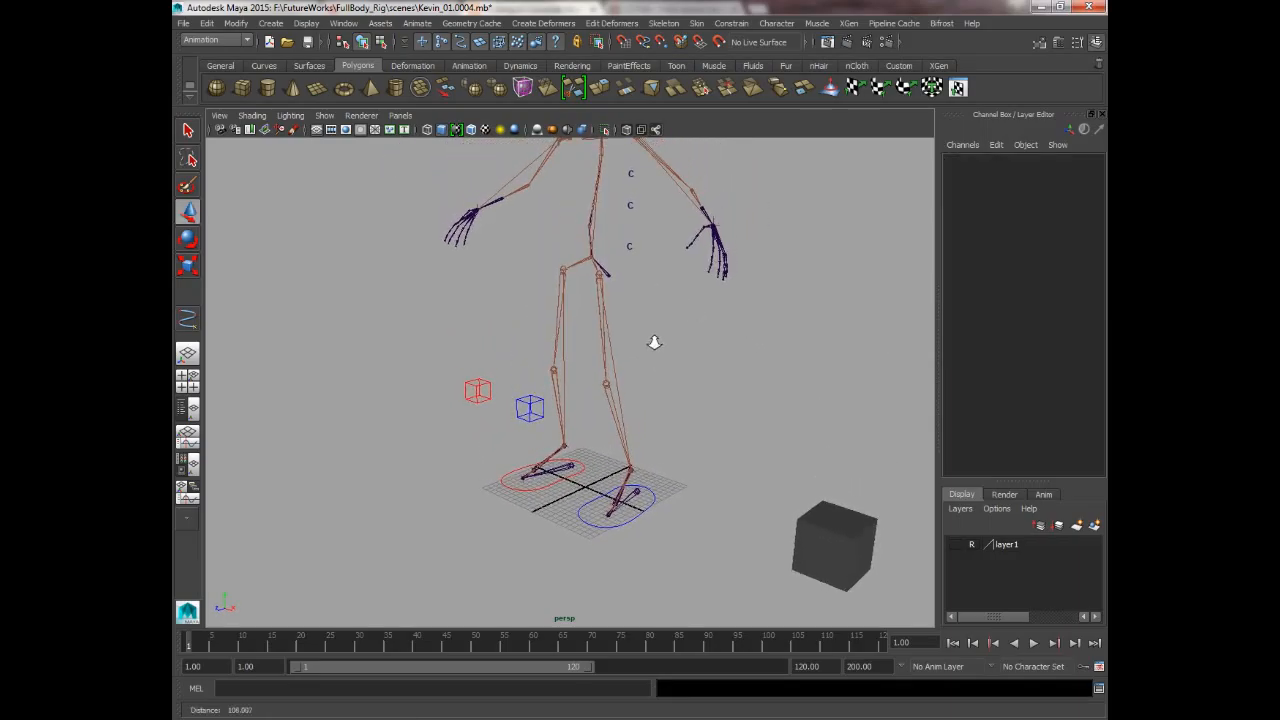
pyautogui.keyDown('alt'); pyautogui.moveTo(648, 341); pyautogui.dragTo(594, 350); pyautogui.keyUp('alt')
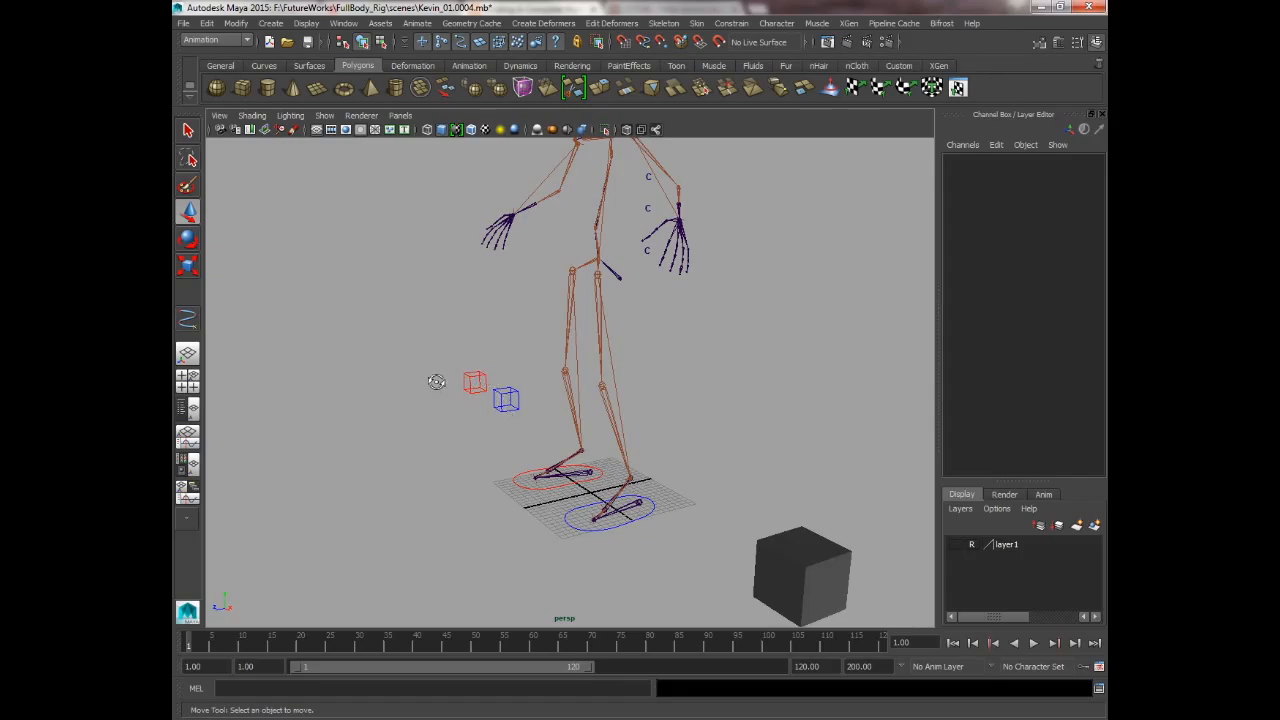
pyautogui.keyDown('alt'); pyautogui.moveTo(438, 382); pyautogui.dragTo(447, 383); pyautogui.keyUp('alt')
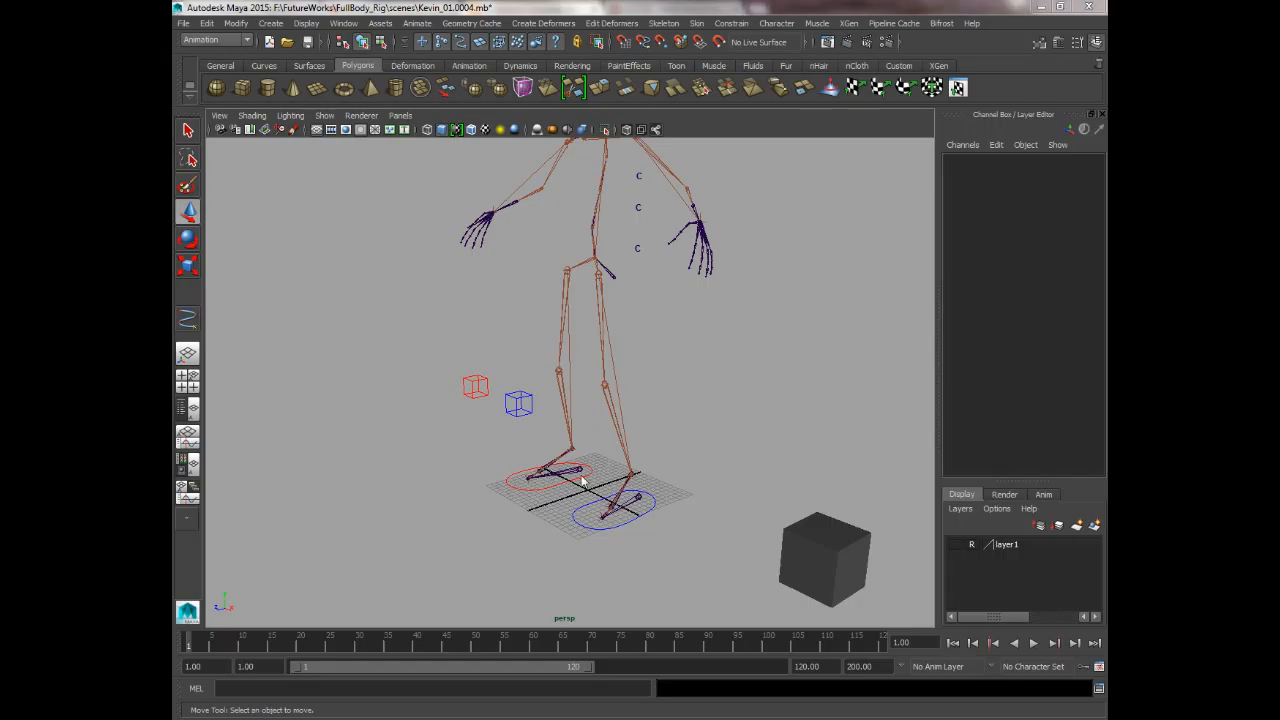
# Step: Test scrubbing the Leg Roll attribute on both leg controls together and reset it to 0
pyautogui.click(516, 484)
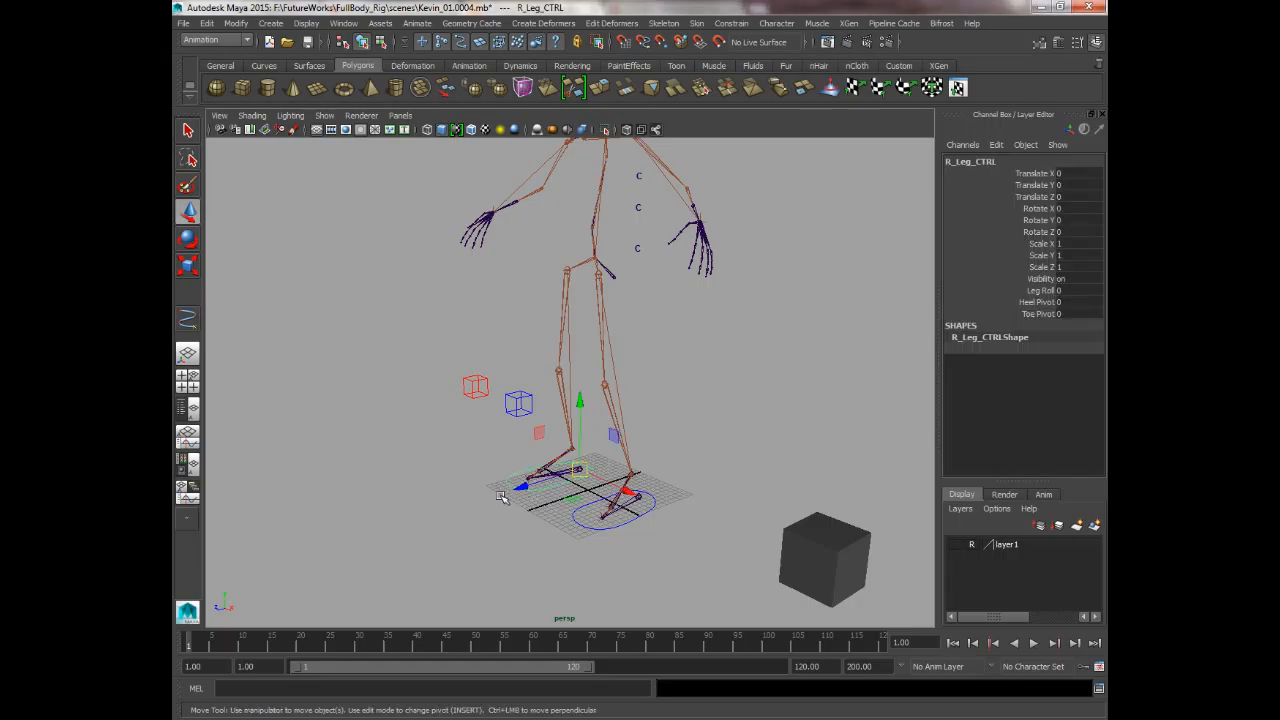
pyautogui.keyDown('alt'); pyautogui.moveTo(785, 396); pyautogui.dragTo(836, 391); pyautogui.keyUp('alt')
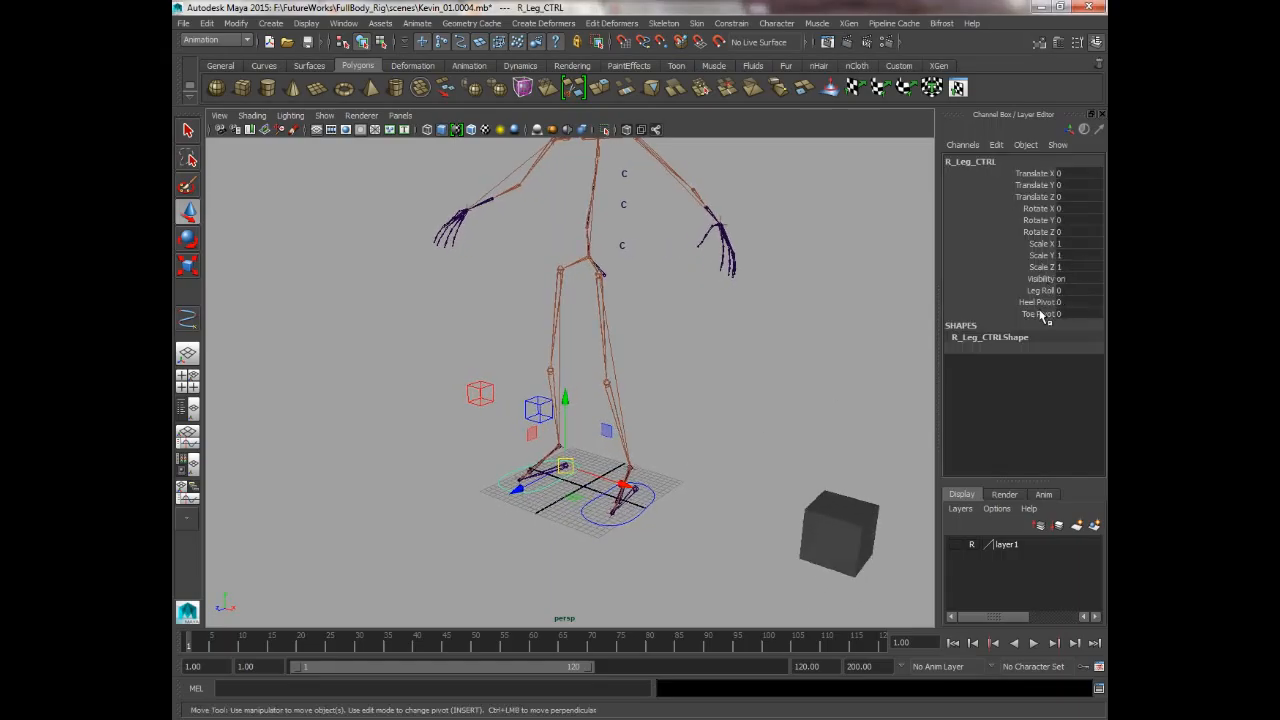
pyautogui.keyDown('shift'); pyautogui.click(627, 524); pyautogui.keyUp('shift')
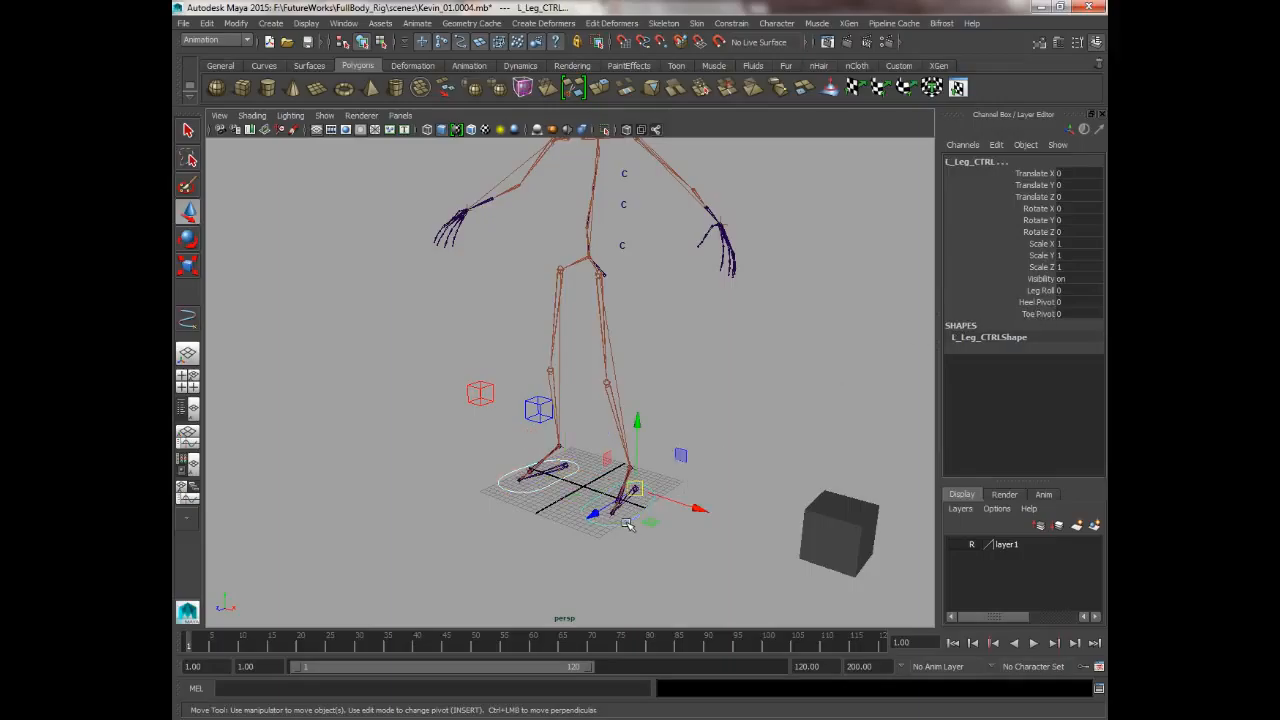
pyautogui.click(1032, 291)
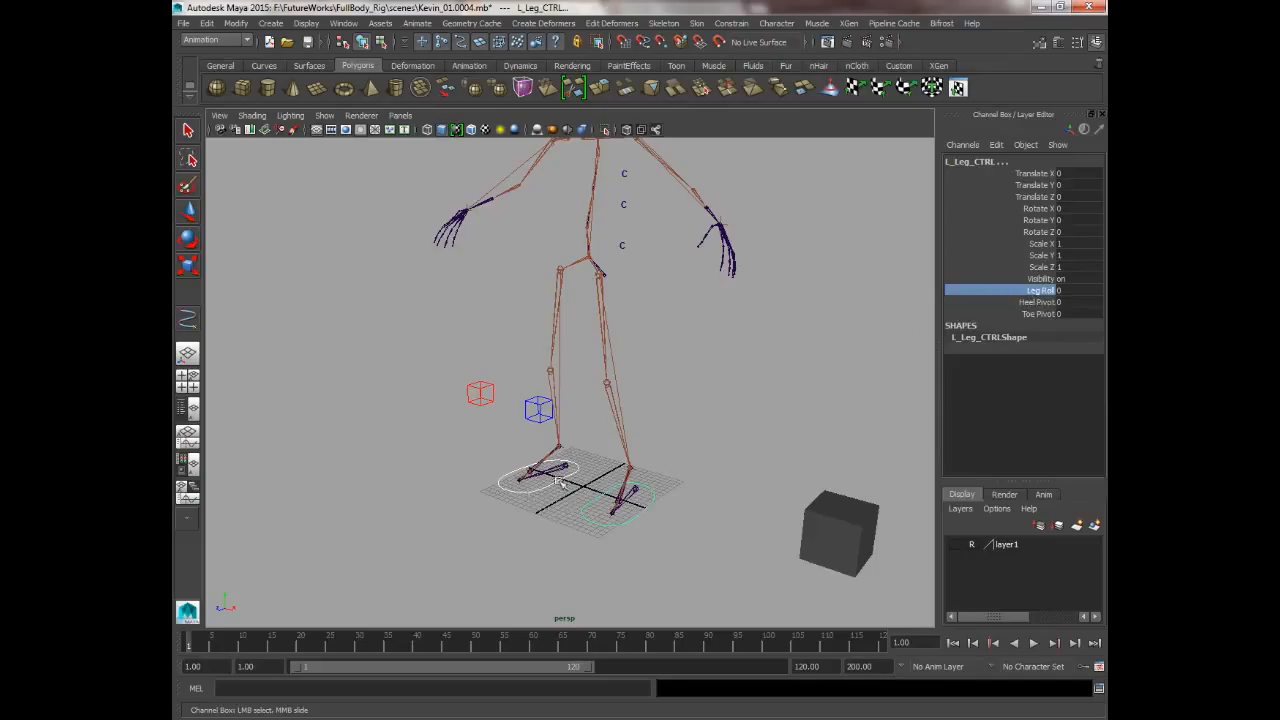
pyautogui.moveTo(827, 325); pyautogui.dragTo(727, 324, button='middle')
pyautogui.moveTo(850, 308); pyautogui.dragTo(675, 299, button='middle')
pyautogui.moveTo(571, 297); pyautogui.dragTo(513, 290, button='middle')
pyautogui.moveTo(850, 263); pyautogui.dragTo(481, 261, button='middle')
pyautogui.doubleClick(1066, 290)
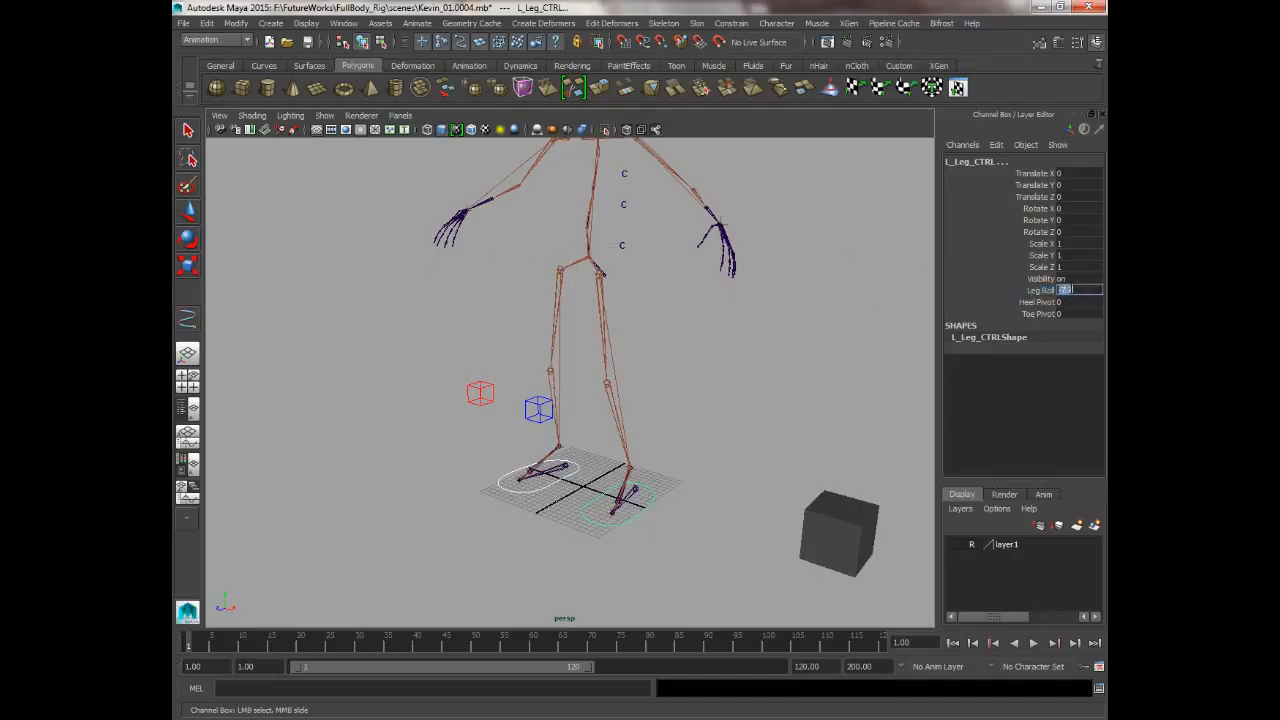
pyautogui.write('0')
# Step: Test scrubbing Heel Pivot and Toe Pivot together on both leg controls, reset them to 0 and clear the selection
pyautogui.doubleClick(1062, 302)
pyautogui.click(1038, 302)
pyautogui.keyDown('shift'); pyautogui.click(1038, 314); pyautogui.keyUp('shift')
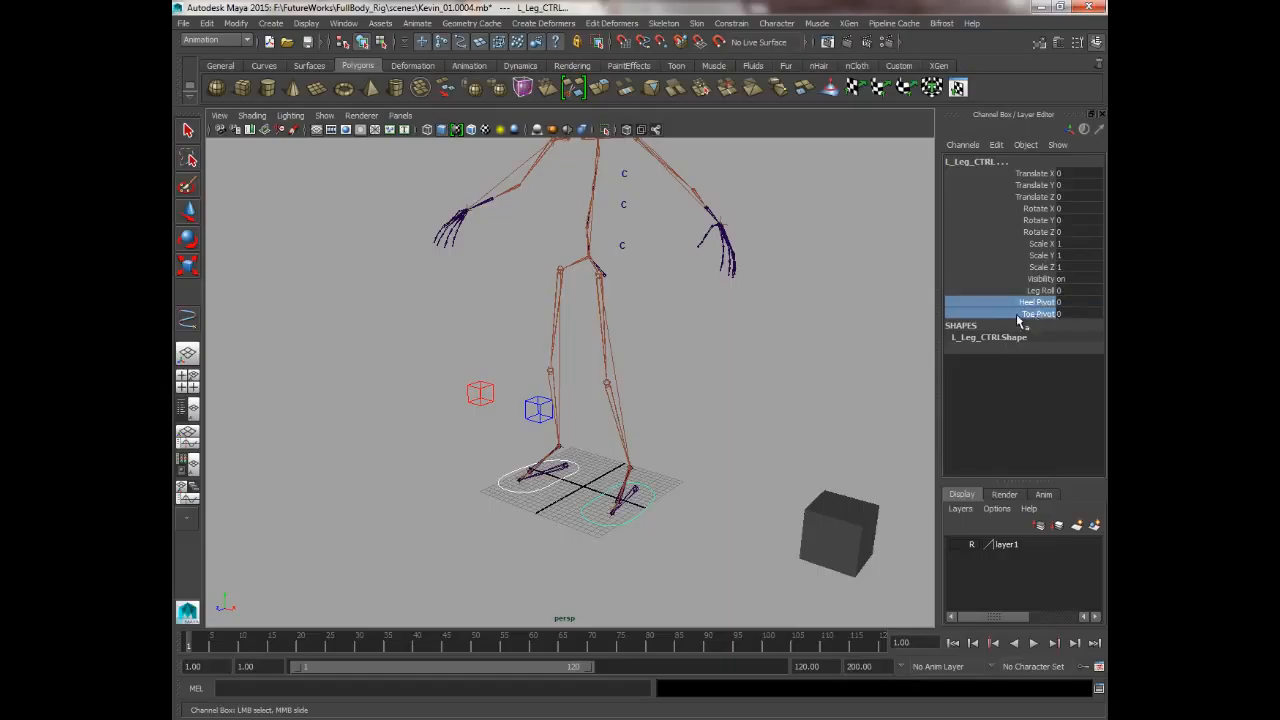
pyautogui.moveTo(774, 280); pyautogui.dragTo(704, 281, button='middle')
pyautogui.click(1060, 304)
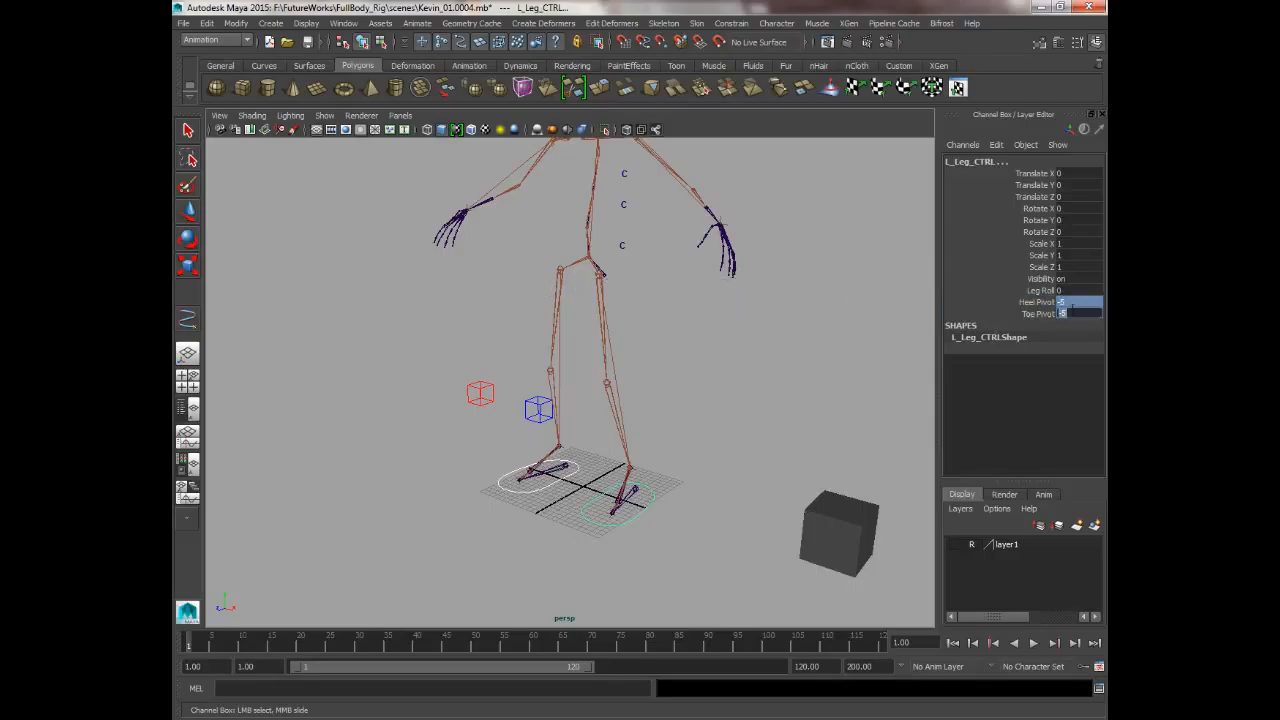
pyautogui.write('0')
pyautogui.press('Return')
pyautogui.click(786, 309)
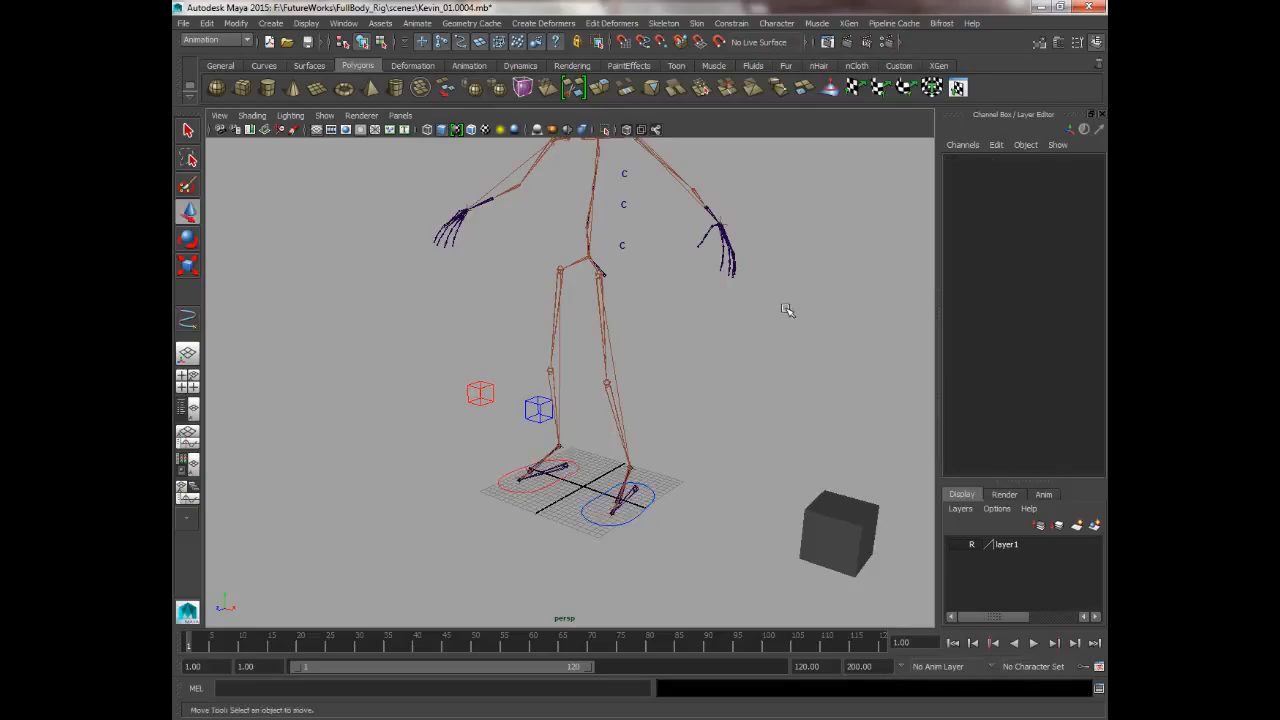